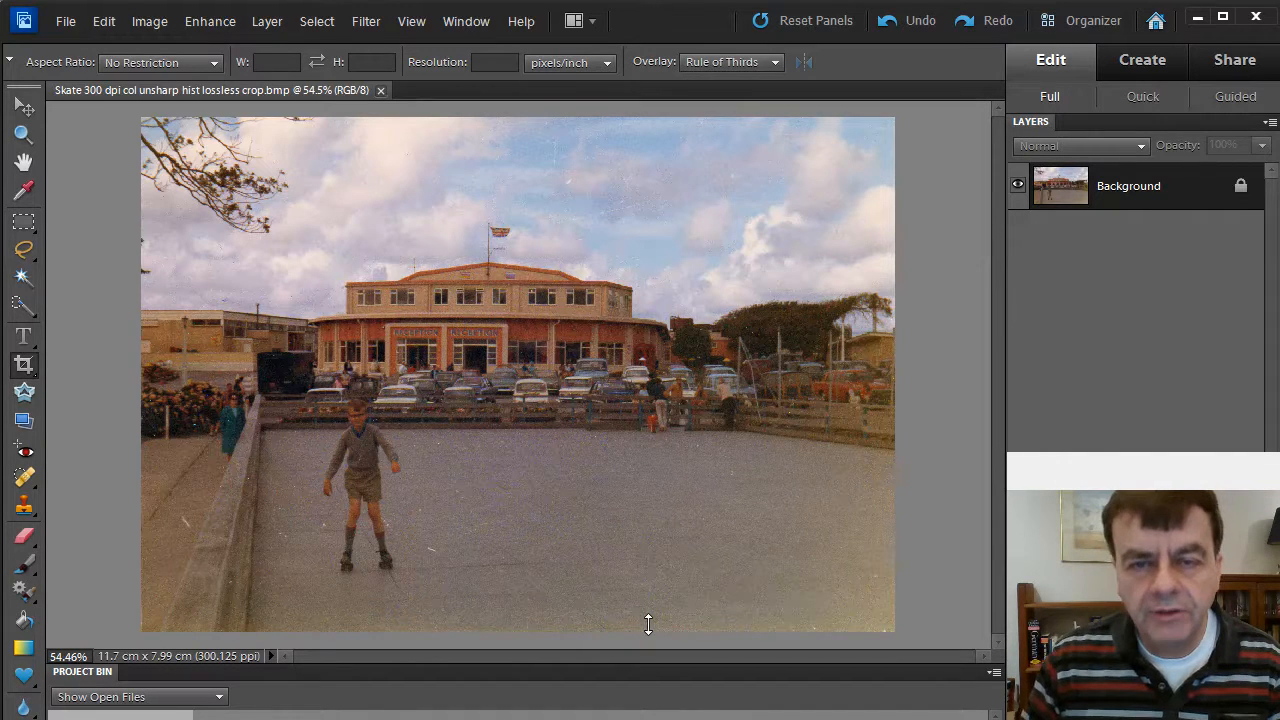
Step: Brighten the photo with a Levels adjustment, setting the RGB midtone input level to 1.24
click(213, 21)
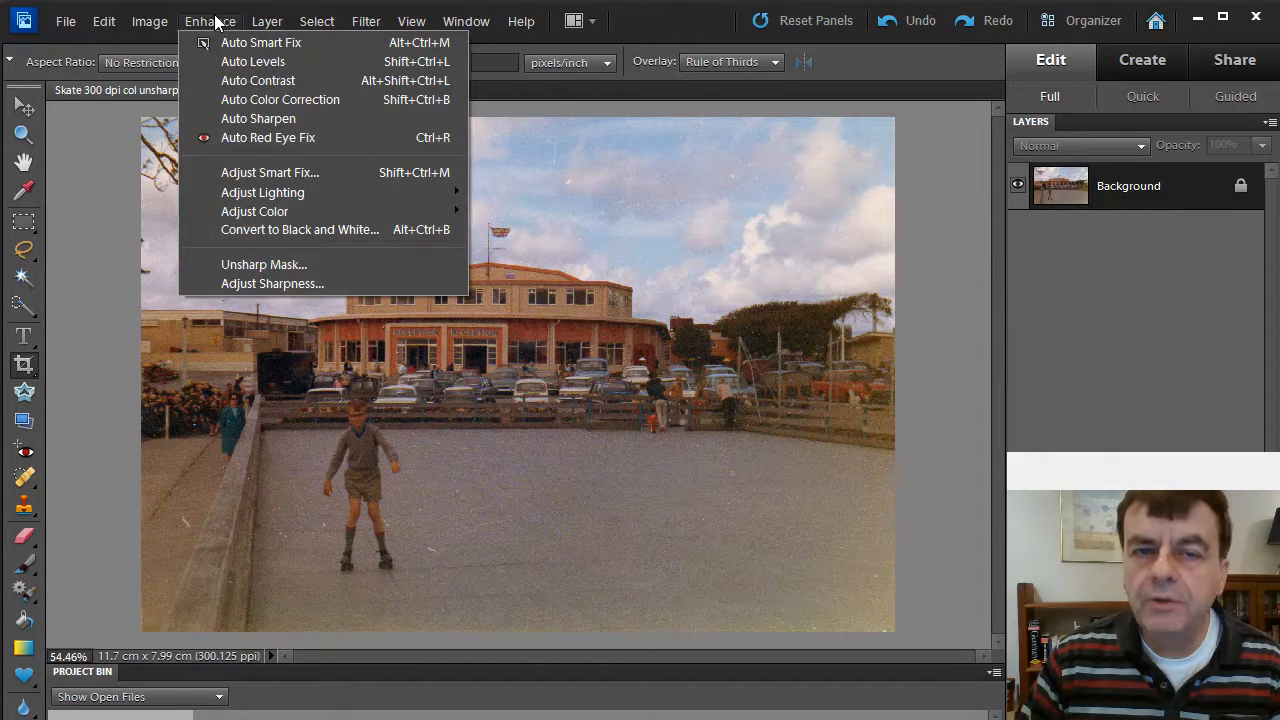
mouse_move(261, 194)
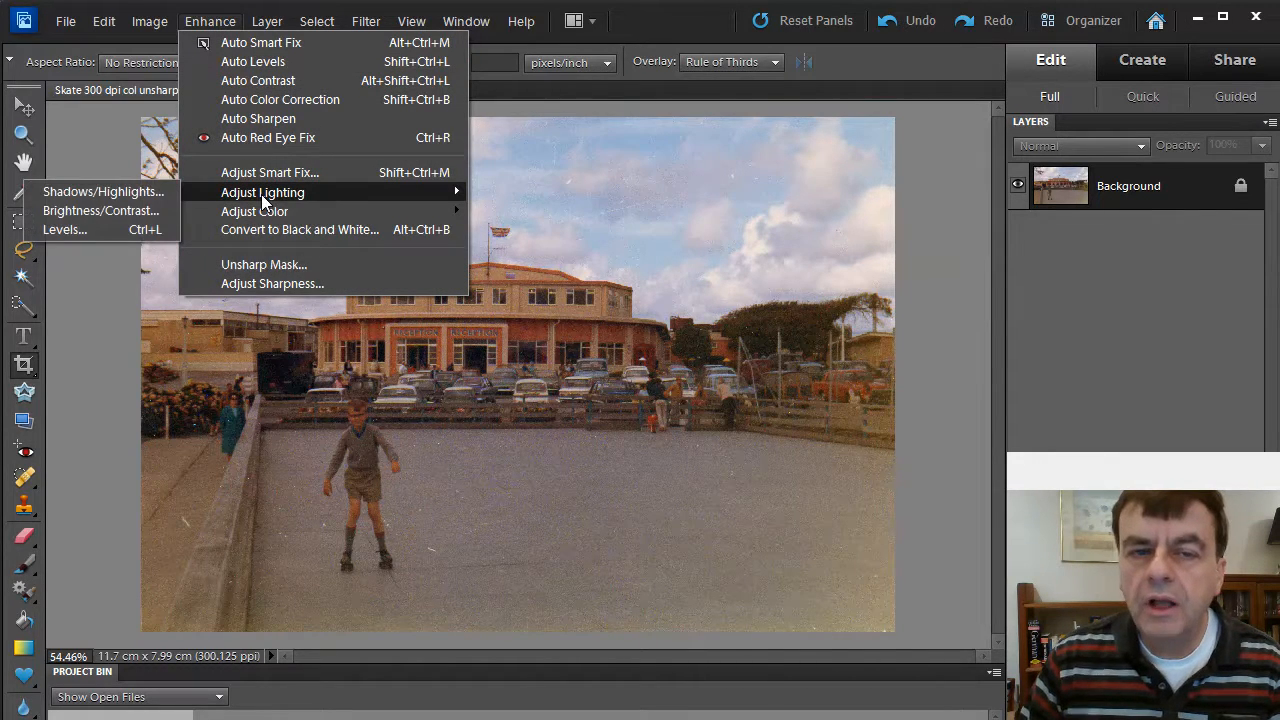
click(106, 229)
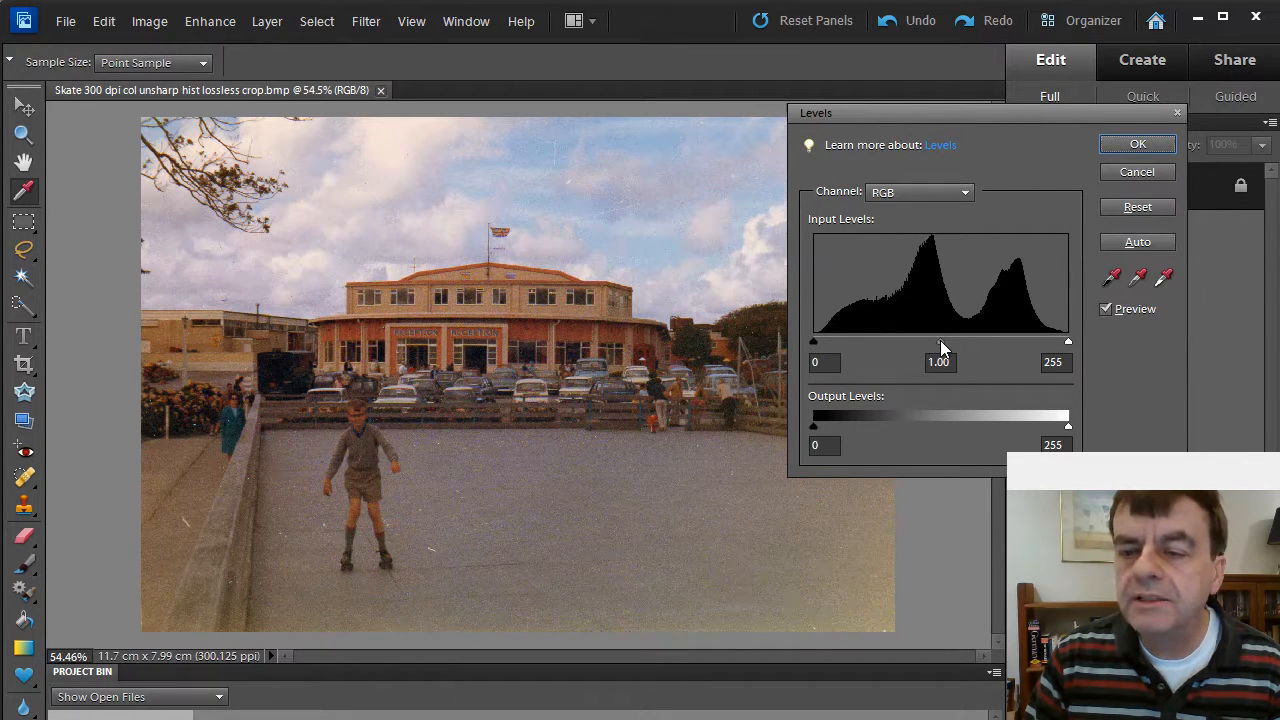
drag(934, 340, 922, 340)
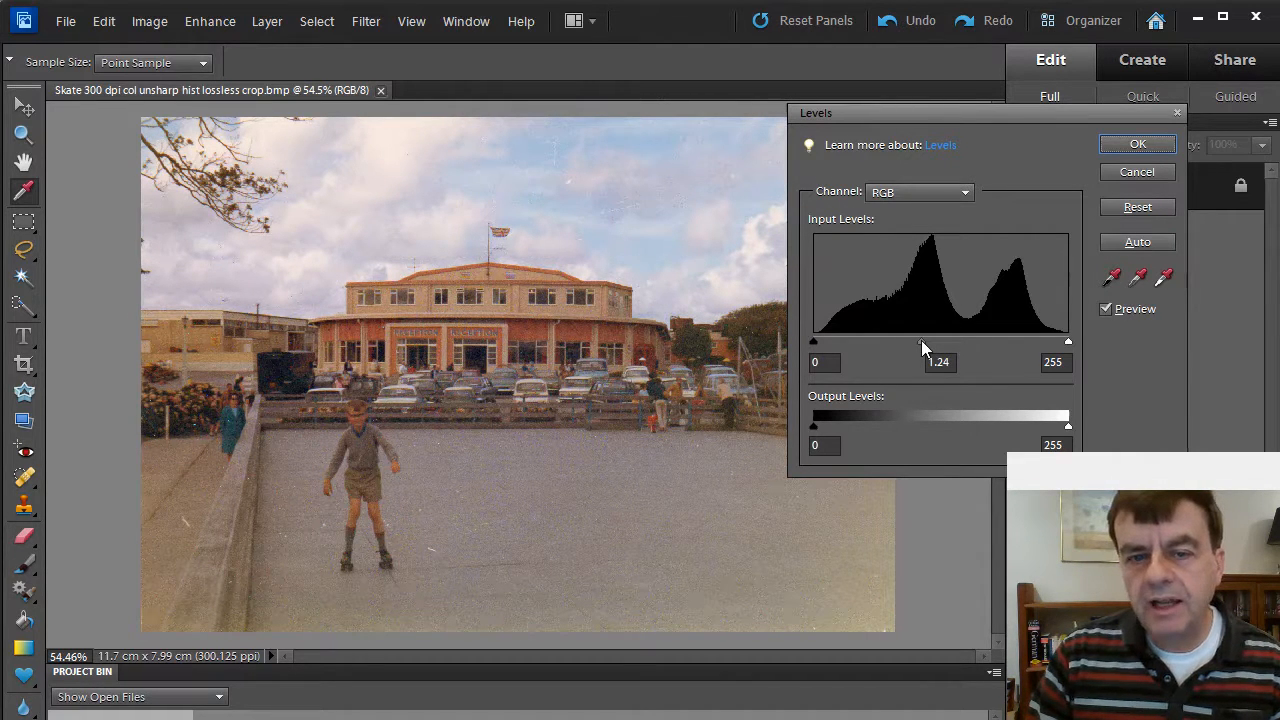
click(921, 340)
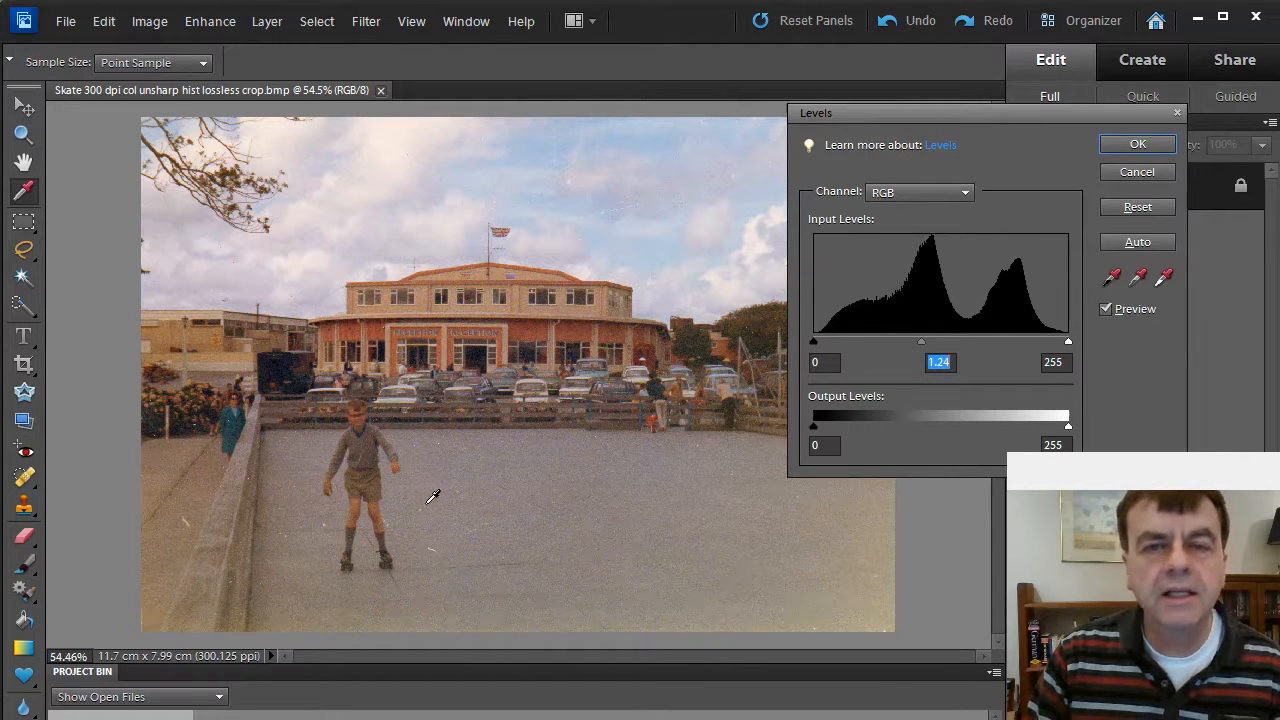
click(1138, 145)
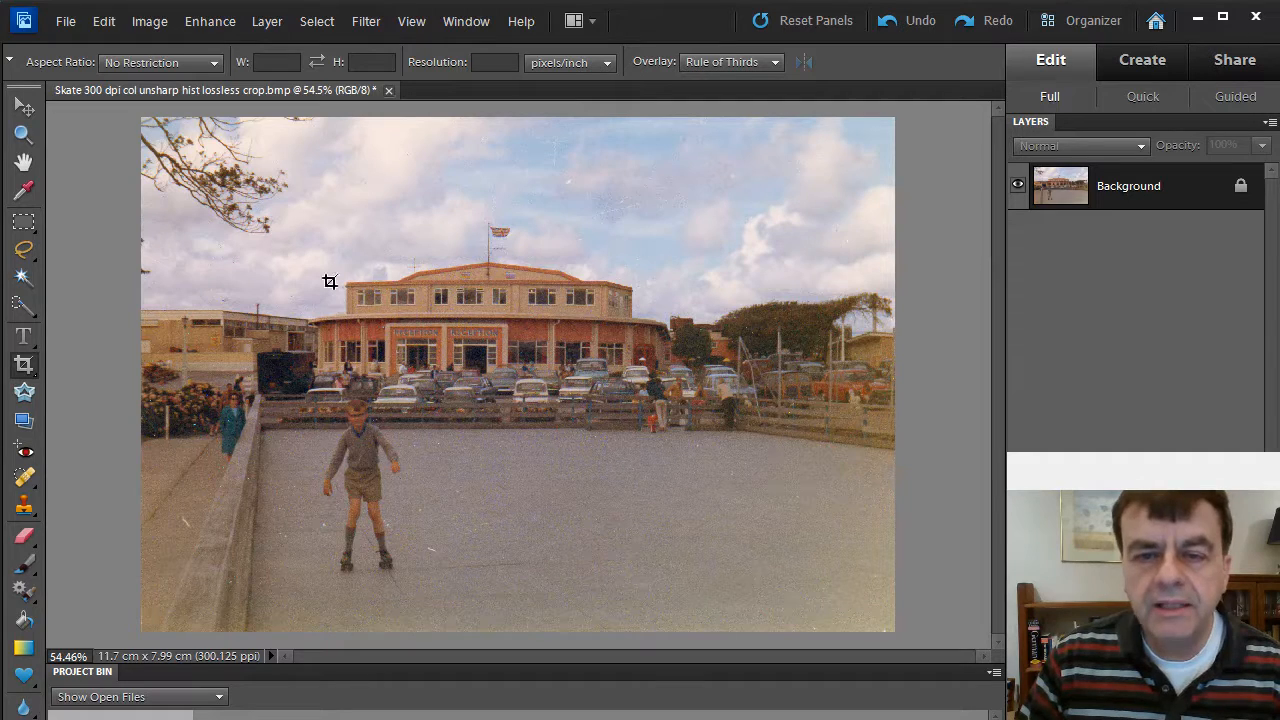
Step: Duplicate the Background layer as "Background copy"
click(276, 24)
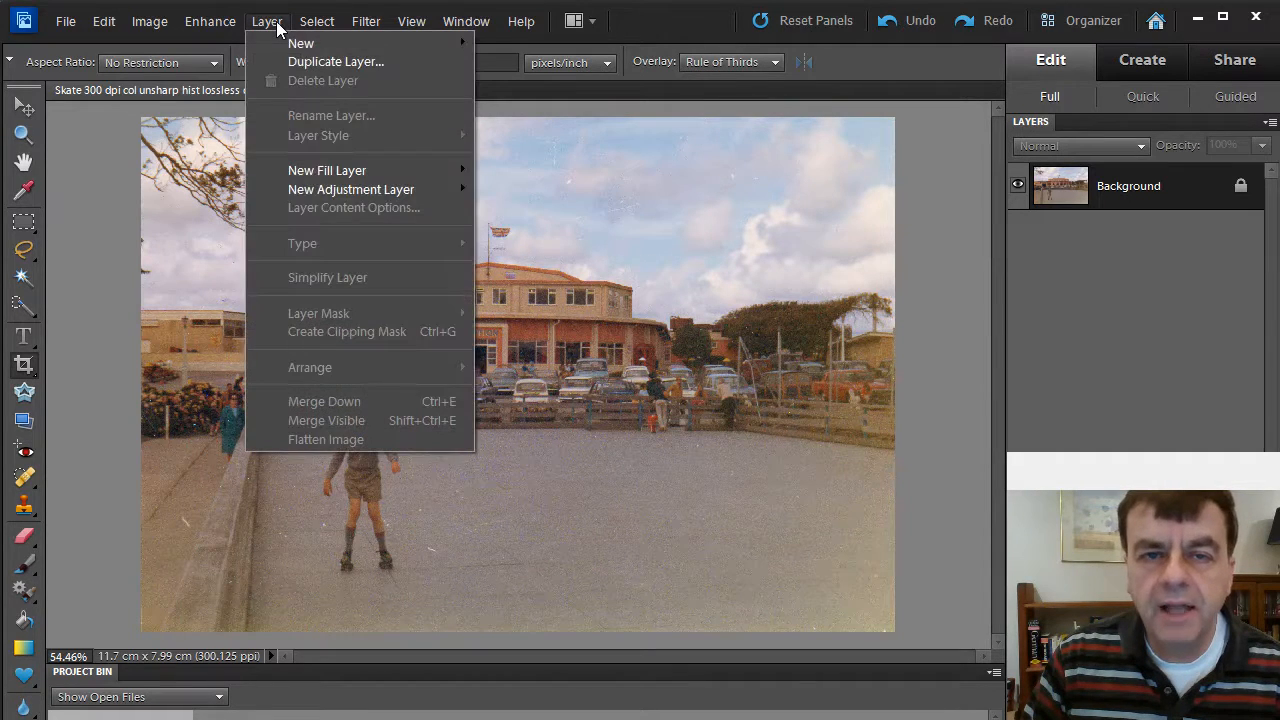
click(314, 61)
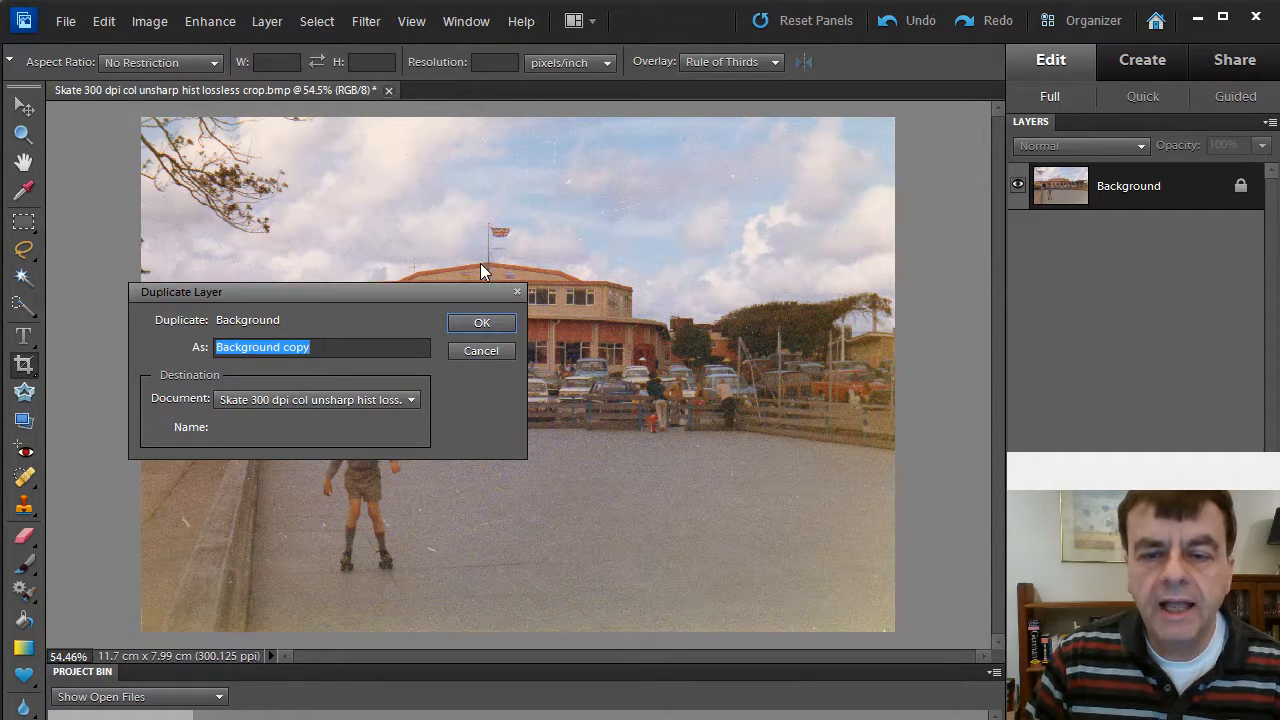
click(488, 320)
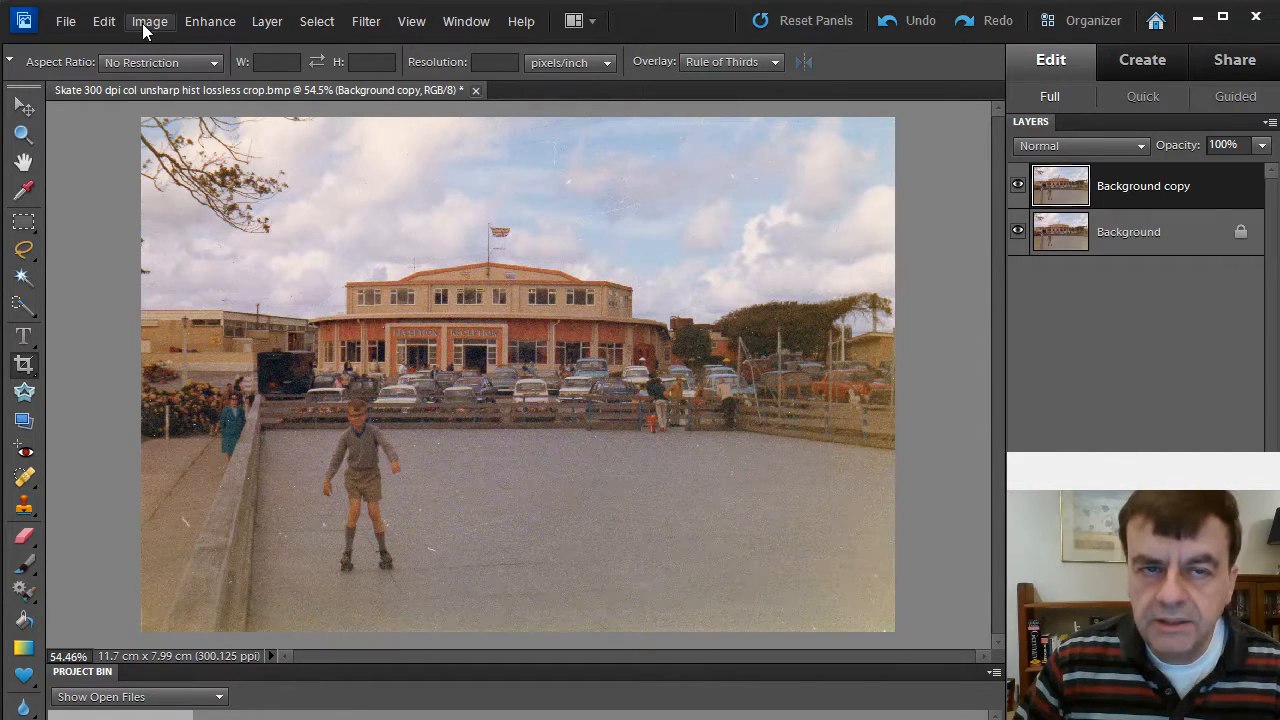
Step: Open the Hue/Saturation adjustment for the Background copy layer and move its dialog clear of the photo's lower part
click(209, 23)
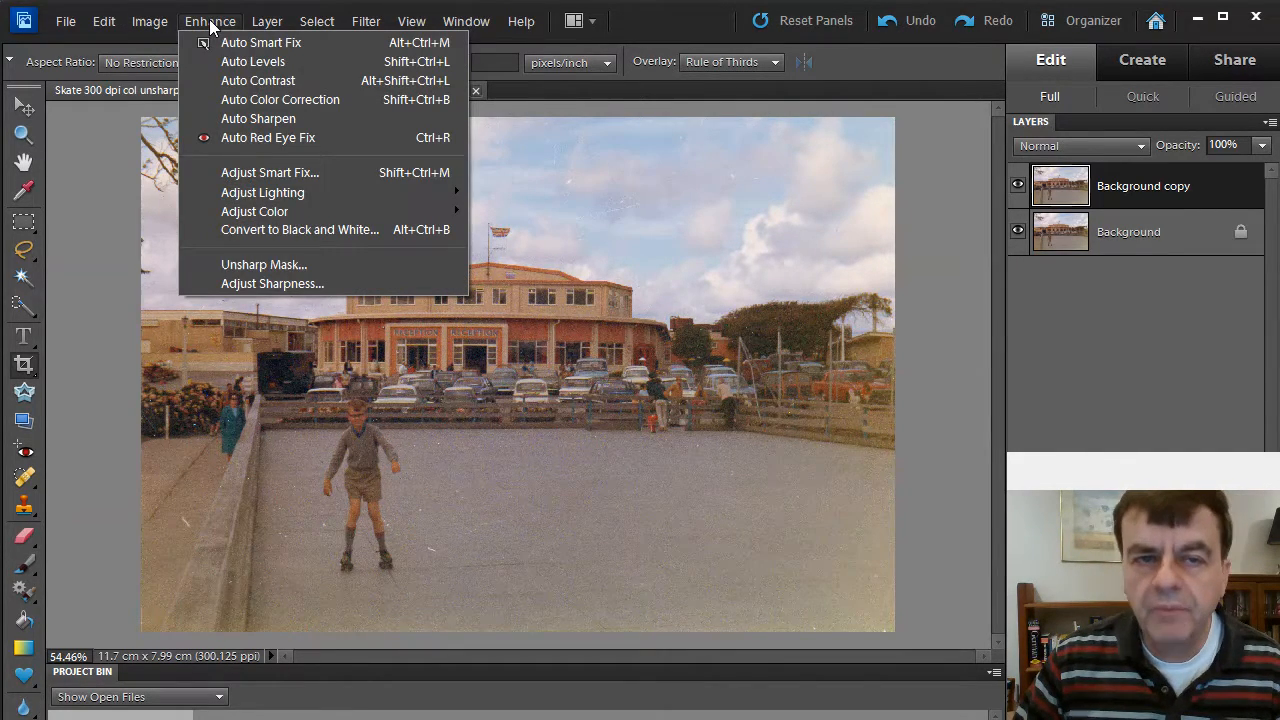
mouse_move(281, 215)
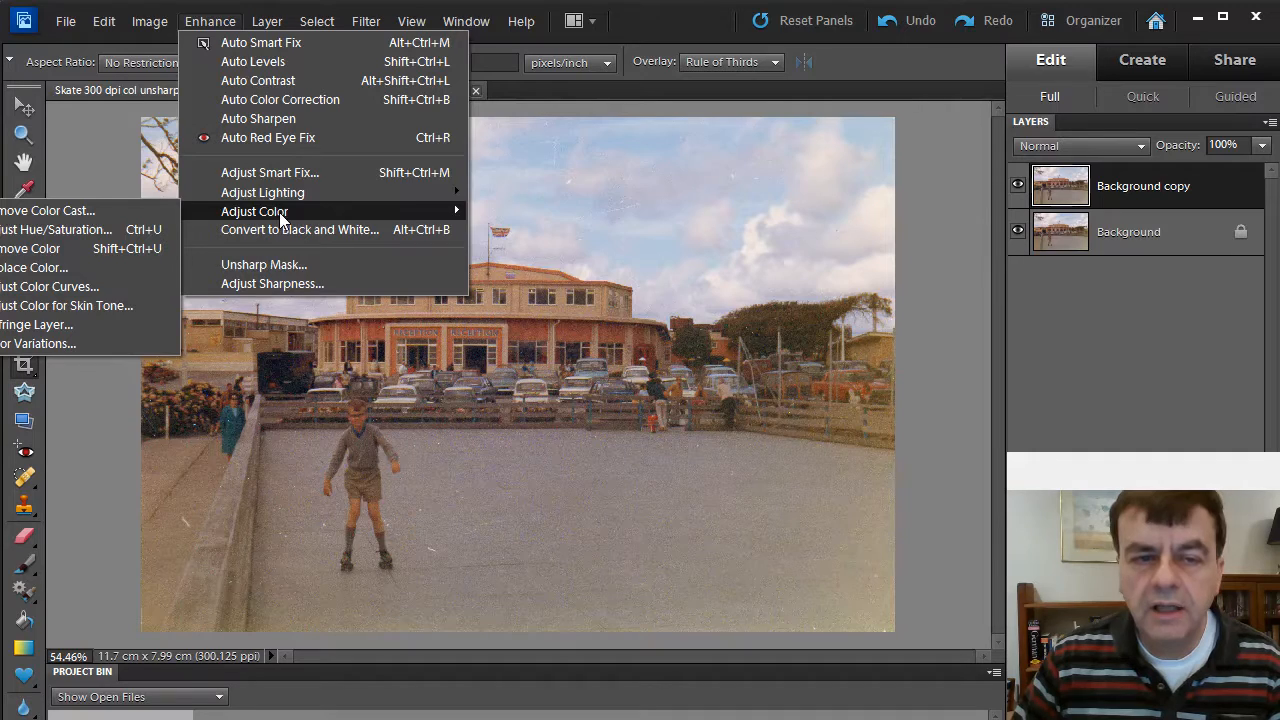
click(112, 229)
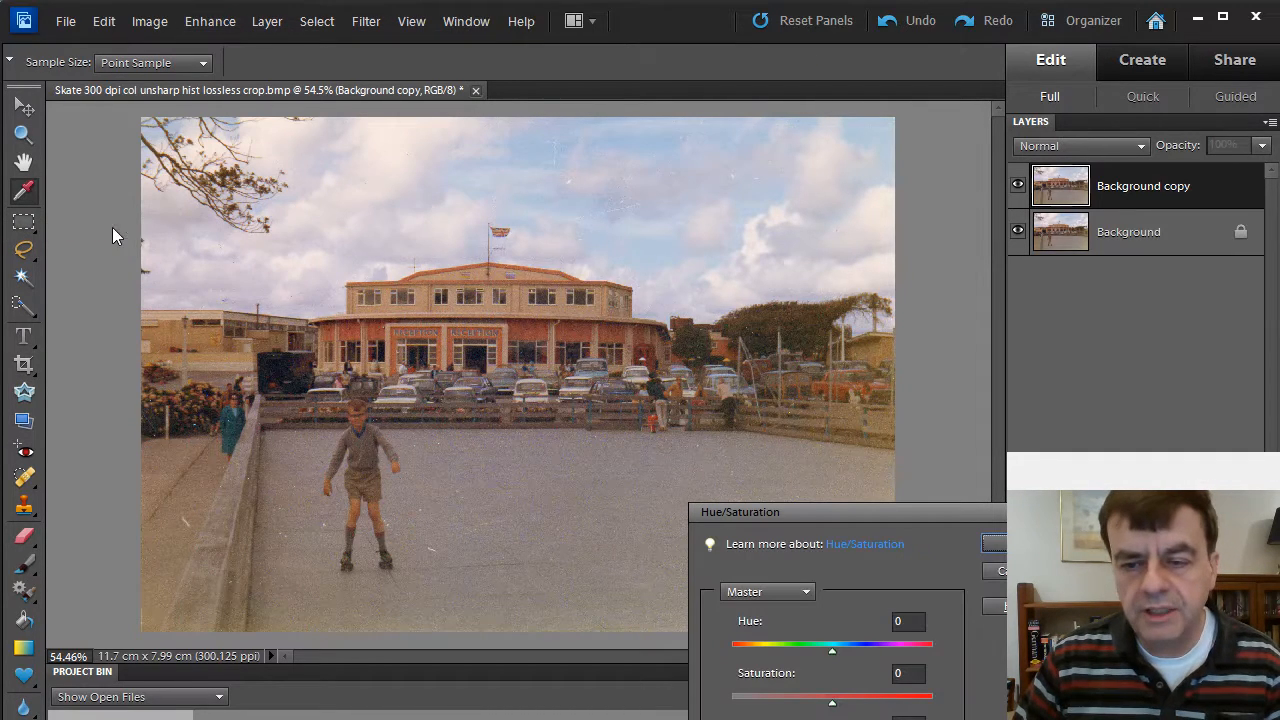
drag(870, 512, 1068, 88)
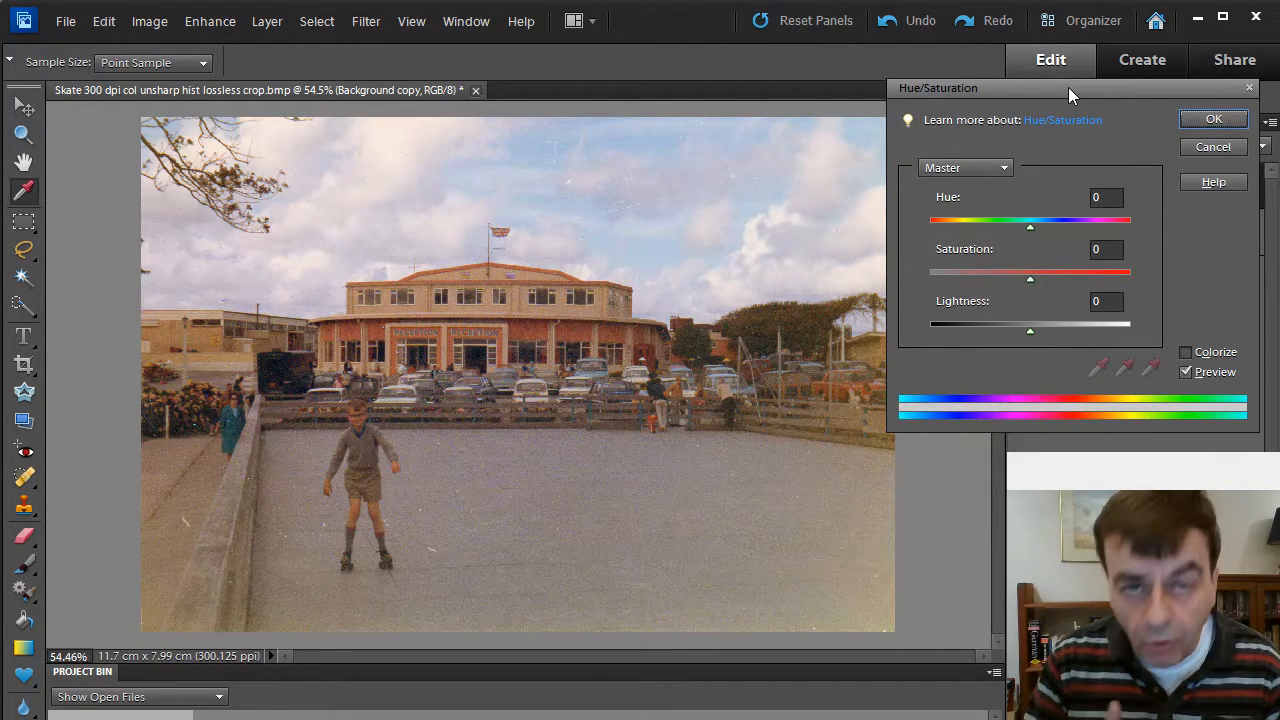
Step: Test the Yellows saturation at +100 to find the yellow areas, and return it to 0
click(1005, 168)
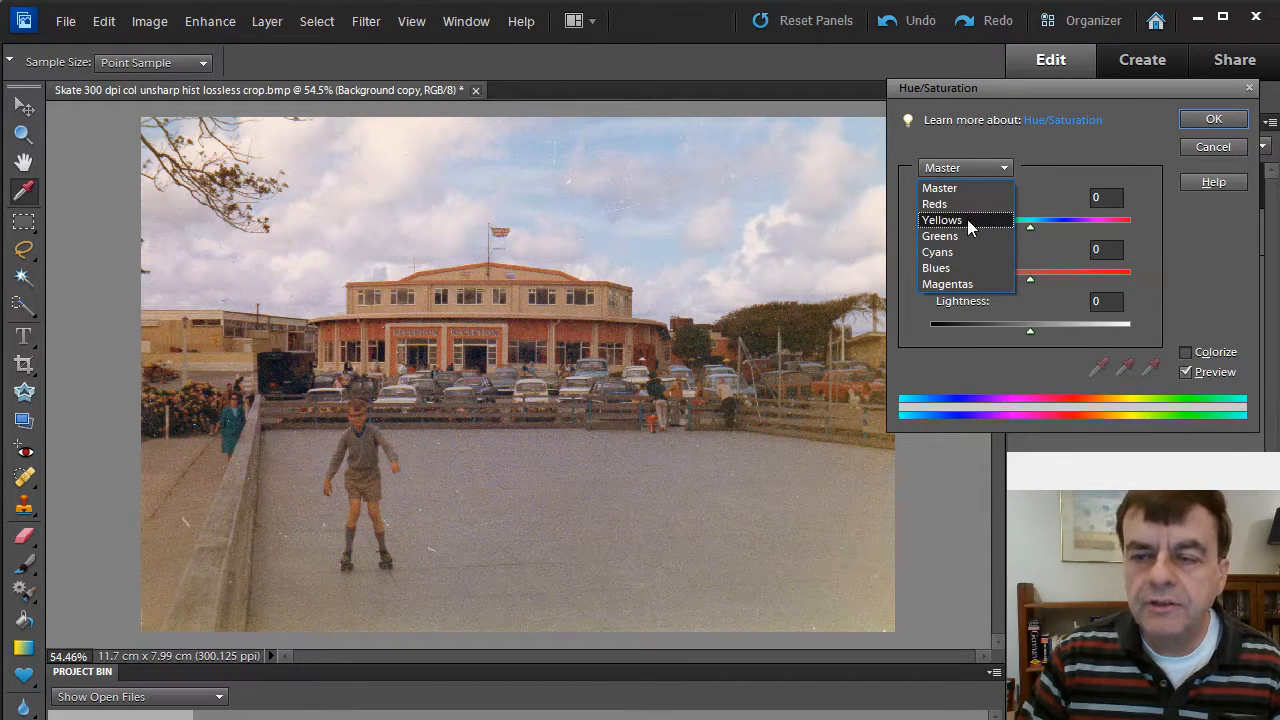
click(967, 220)
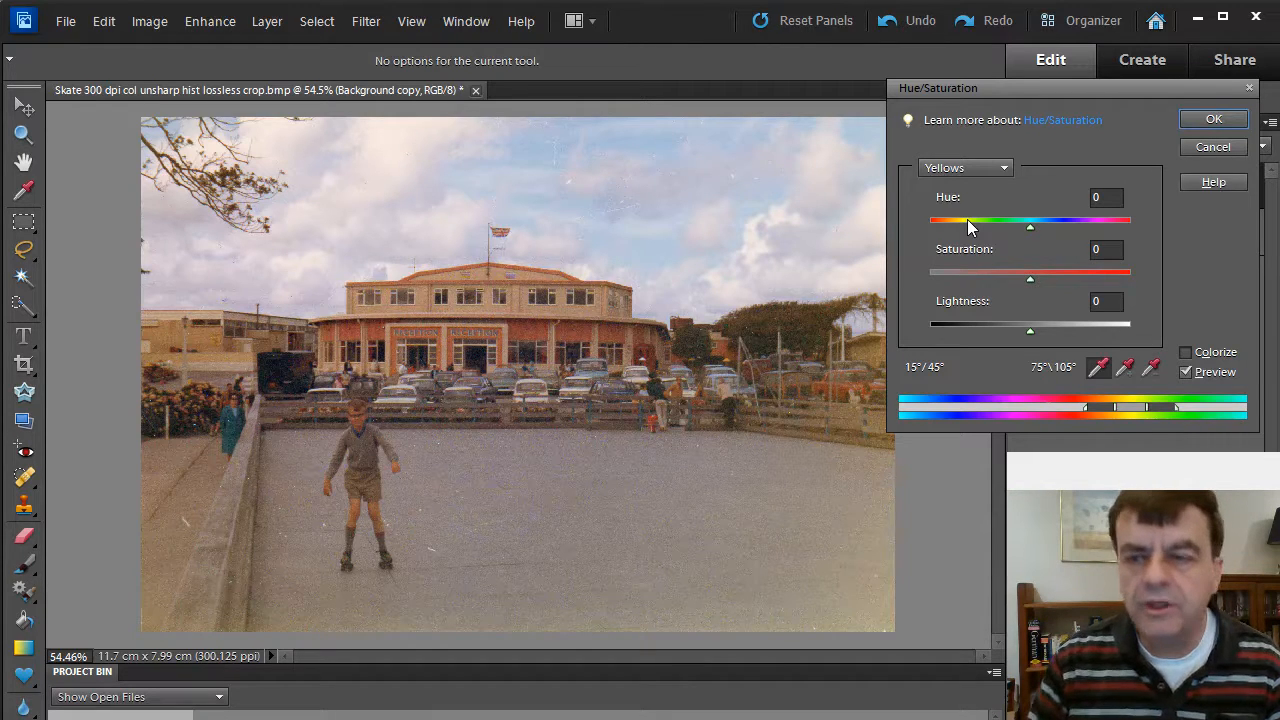
click(1031, 280)
drag(1031, 280, 1150, 280)
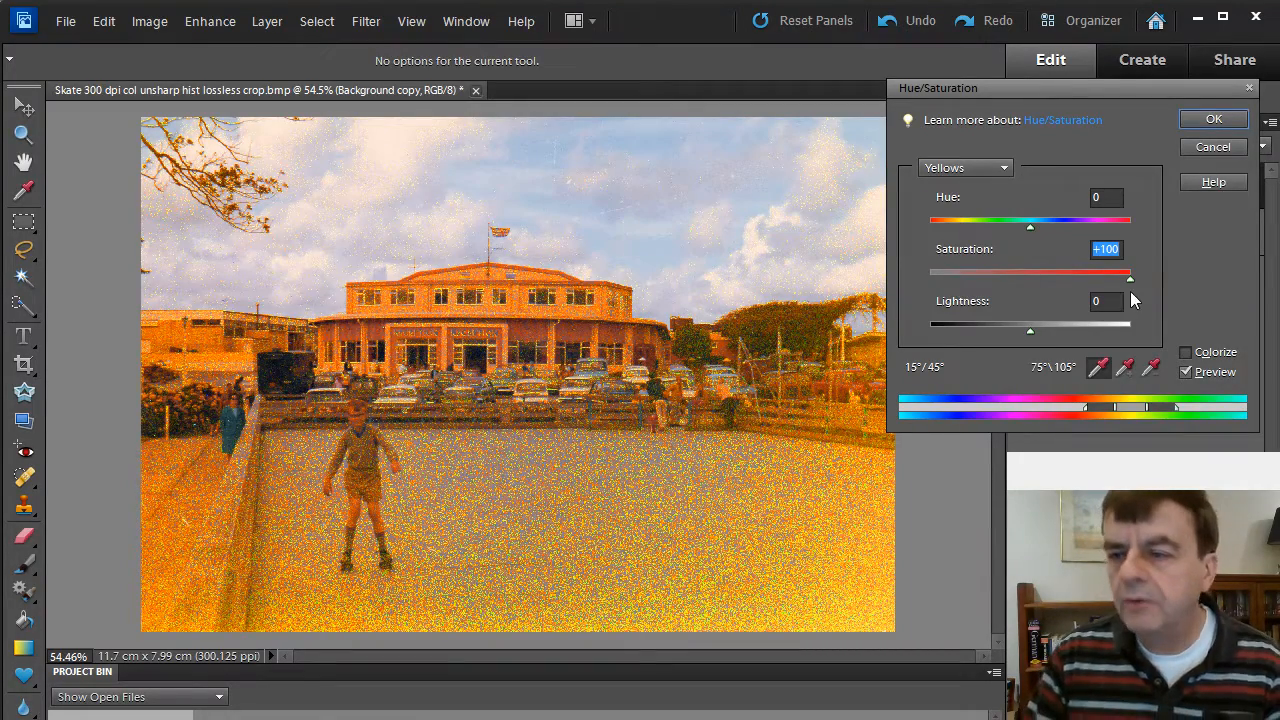
drag(1130, 277, 1031, 287)
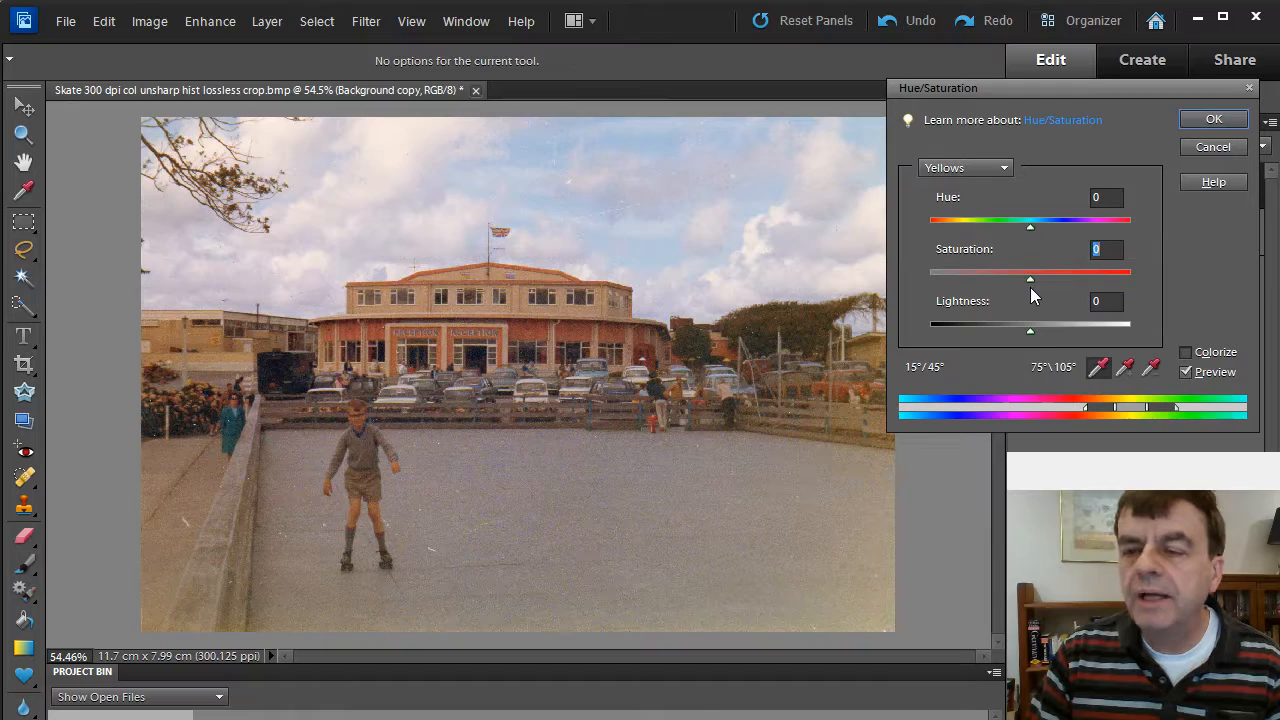
Step: Test the Greens saturation at +100, and set it to -100
click(1004, 170)
click(974, 240)
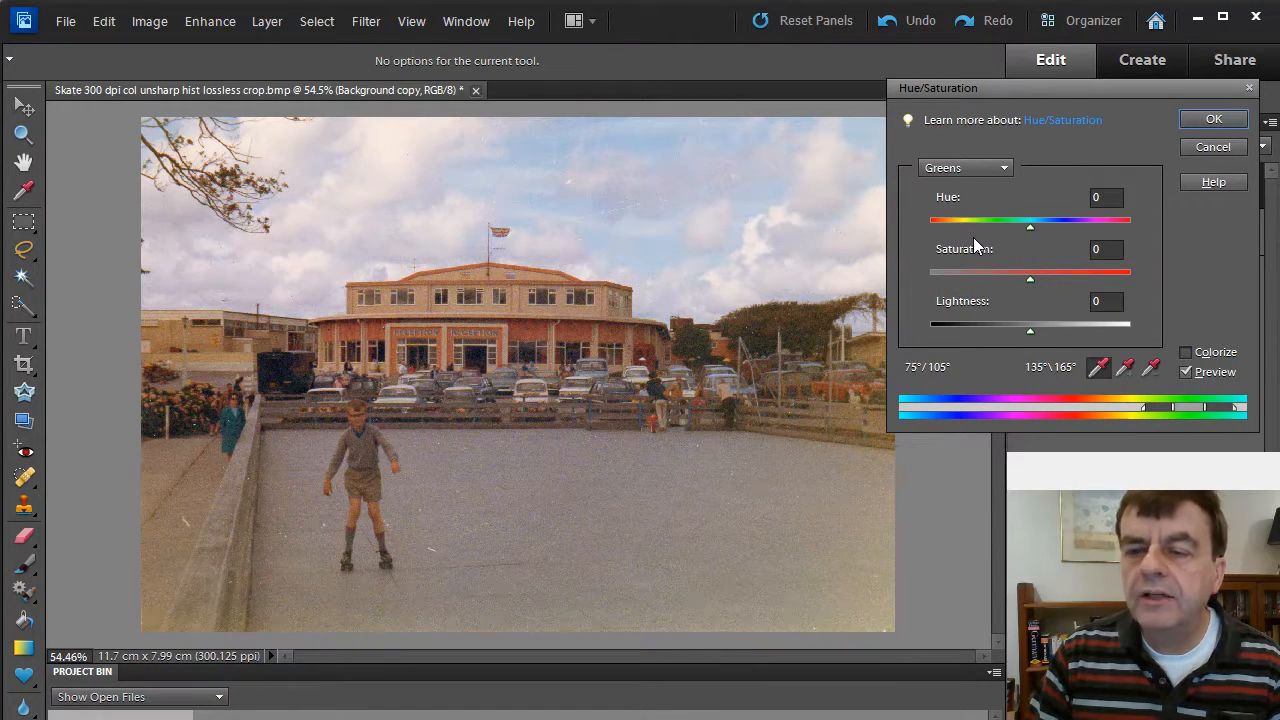
drag(1031, 279, 1135, 278)
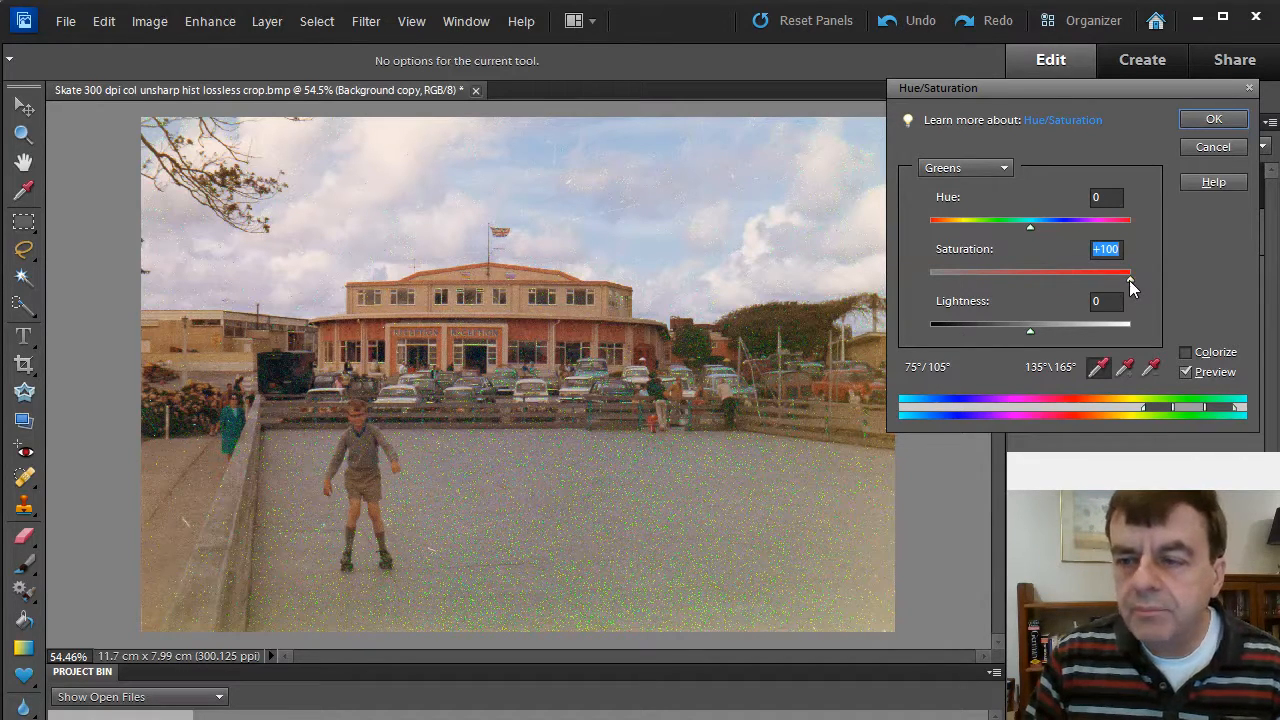
drag(1128, 280, 928, 280)
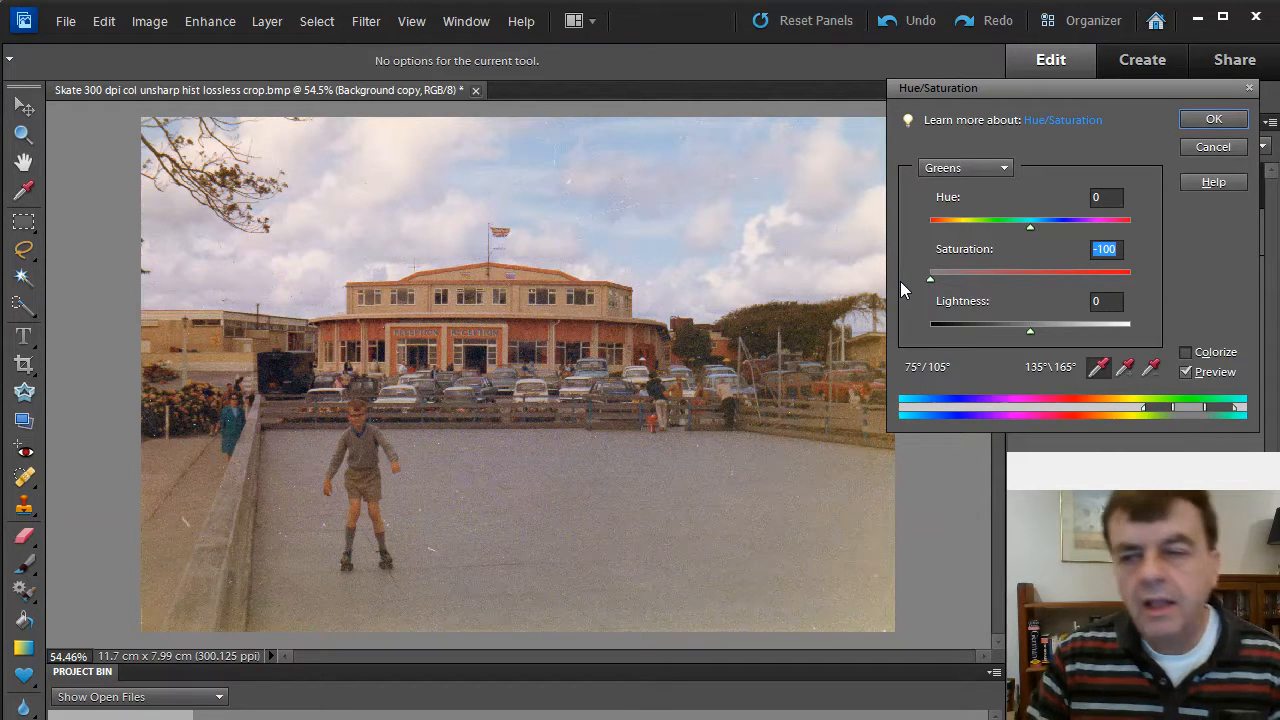
Step: Set the Yellows saturation to -100 and apply the Hue/Saturation adjustment
click(1004, 168)
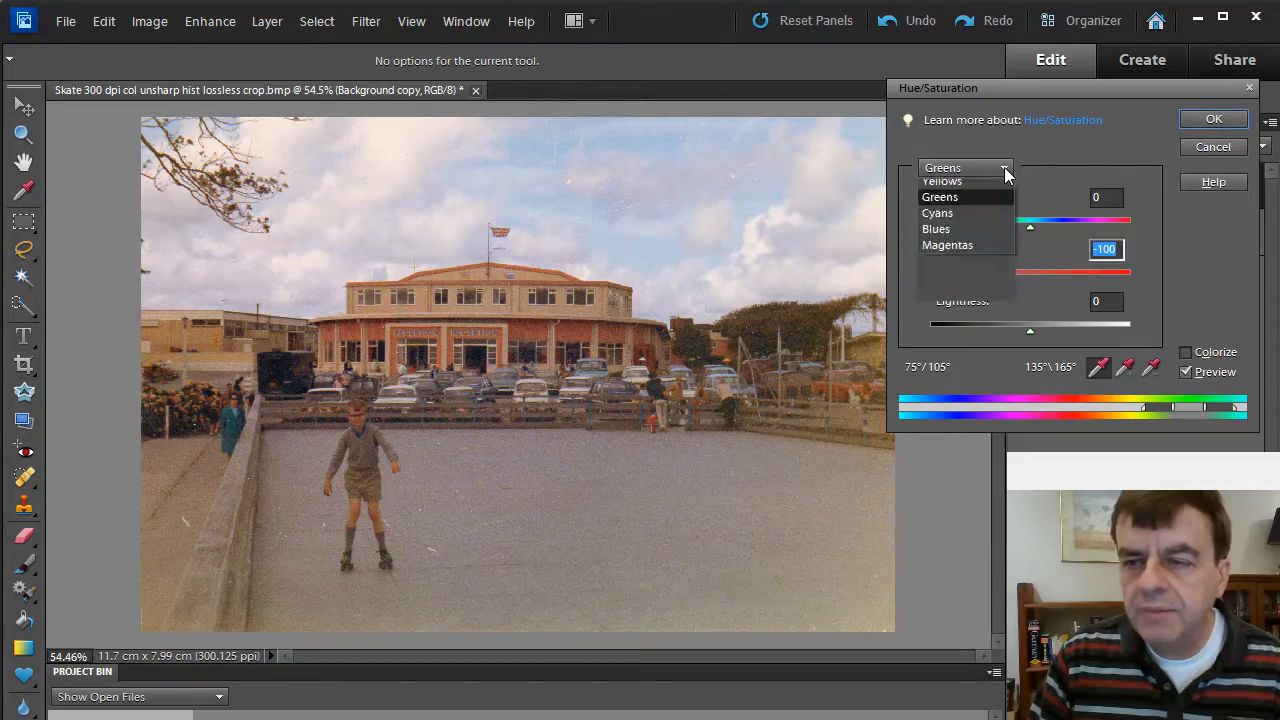
click(984, 220)
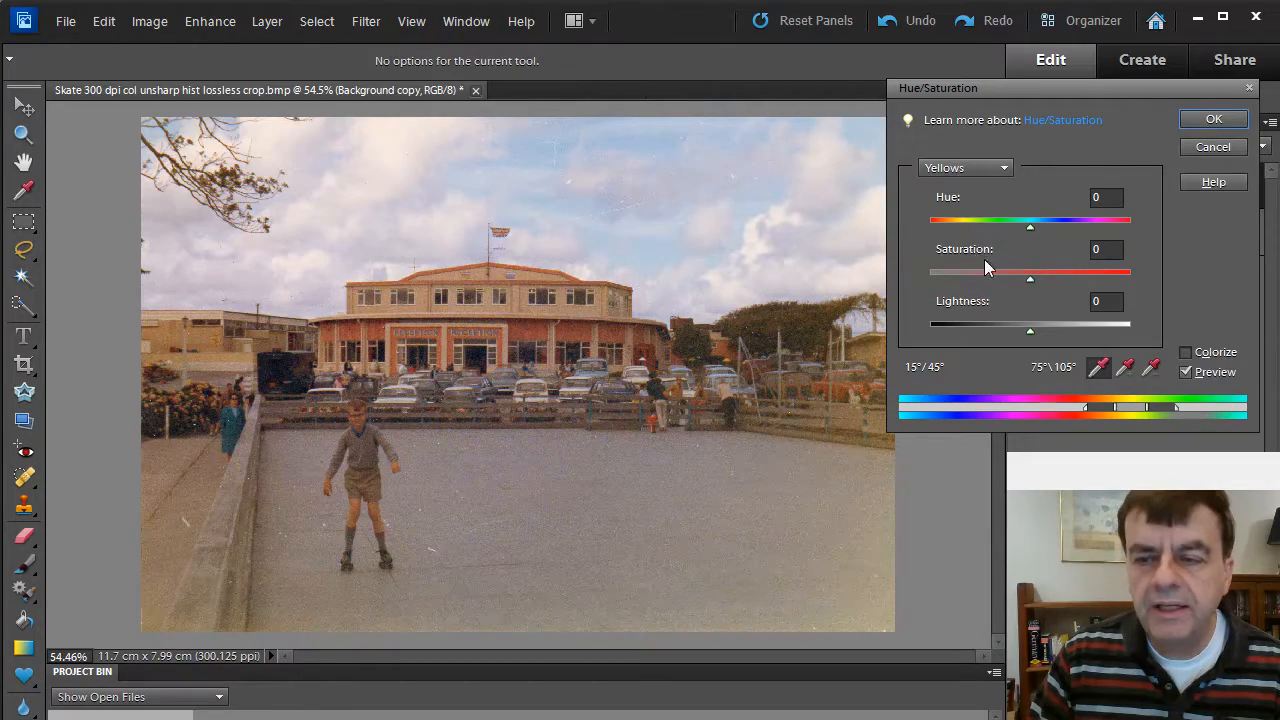
drag(1030, 281, 892, 277)
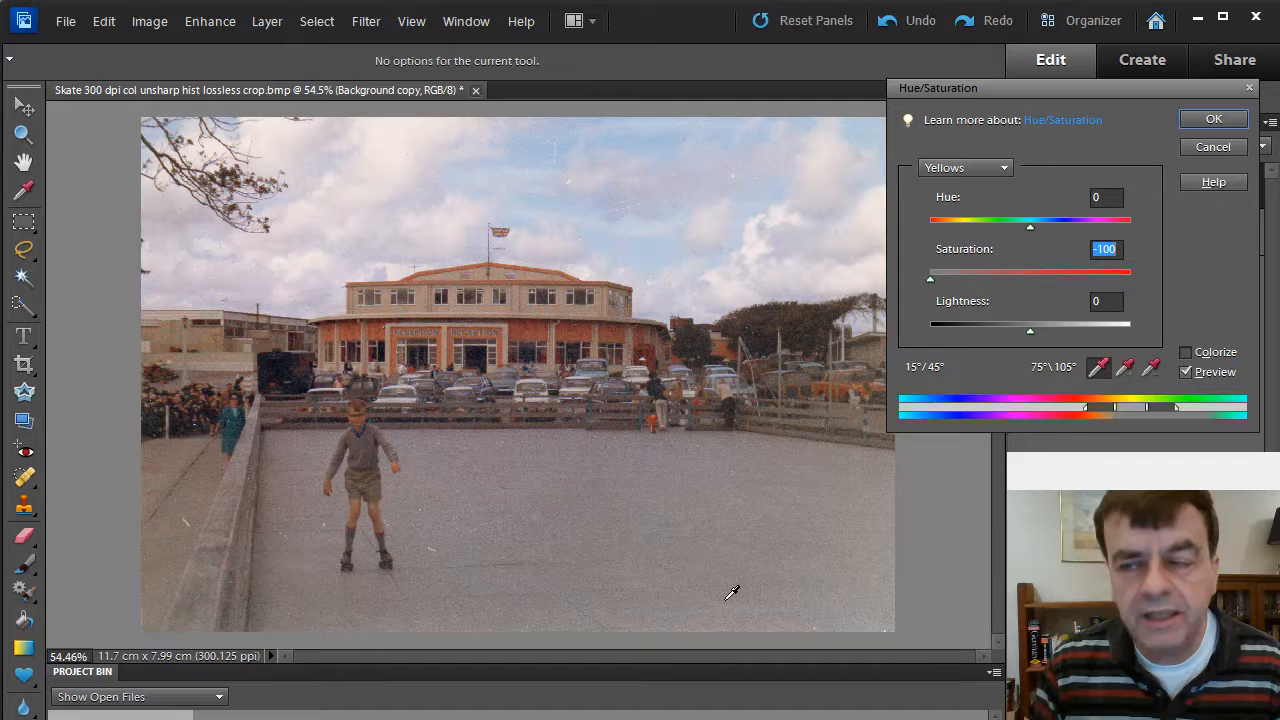
click(1213, 119)
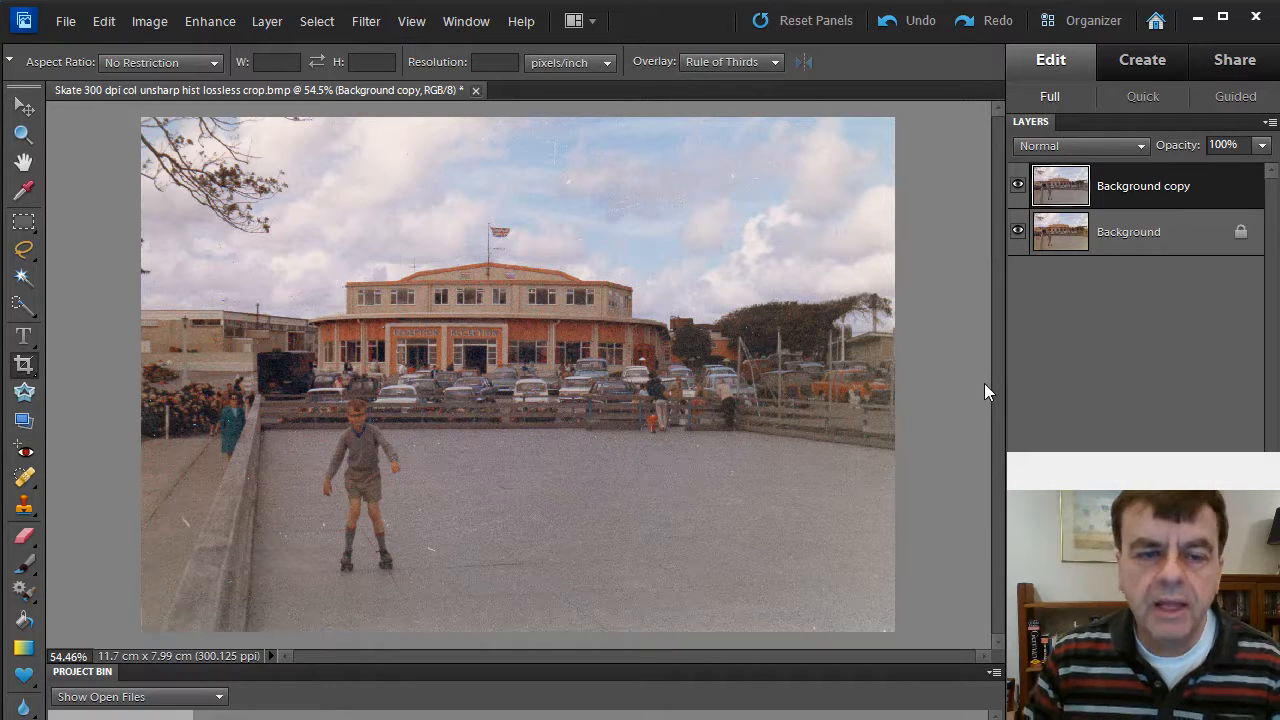
Step: Erase the main building's upper part from the Background copy layer with a 125 px eraser, and hide the Background layer
click(25, 538)
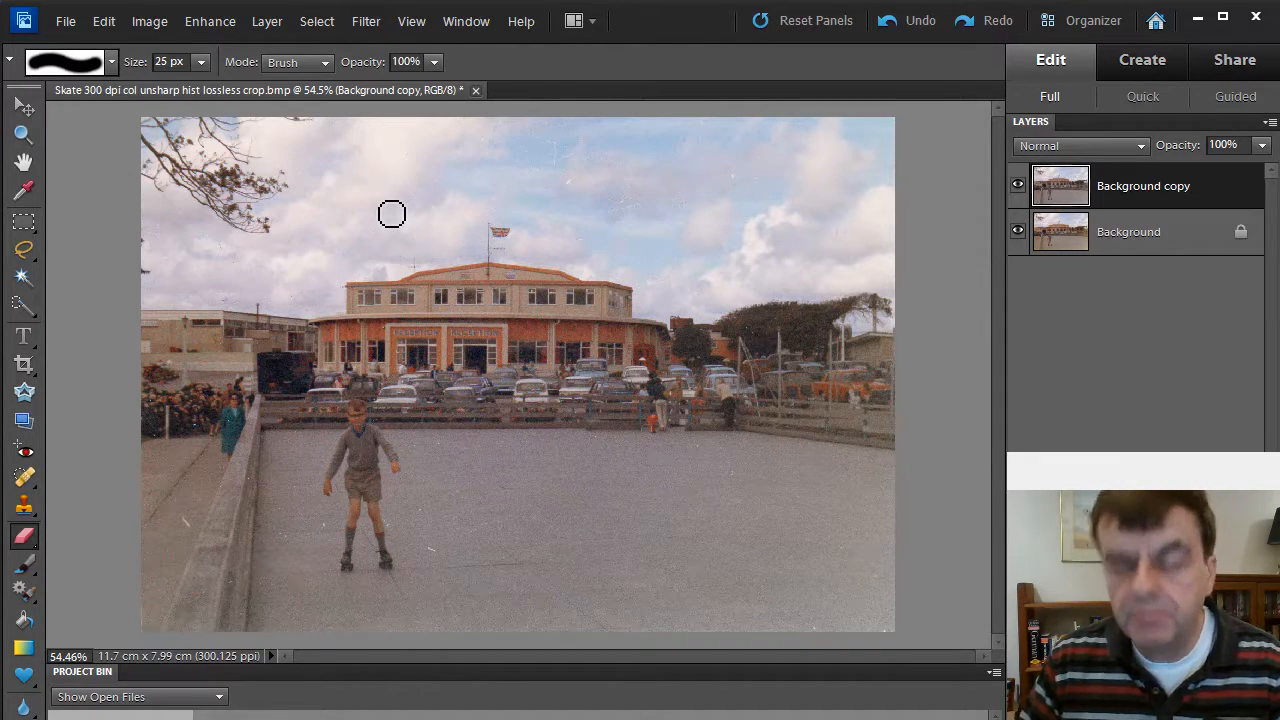
key(bracketright)
key(bracketright)
key(bracketright)
key(bracketright)
key(bracketright)
key(bracketright)
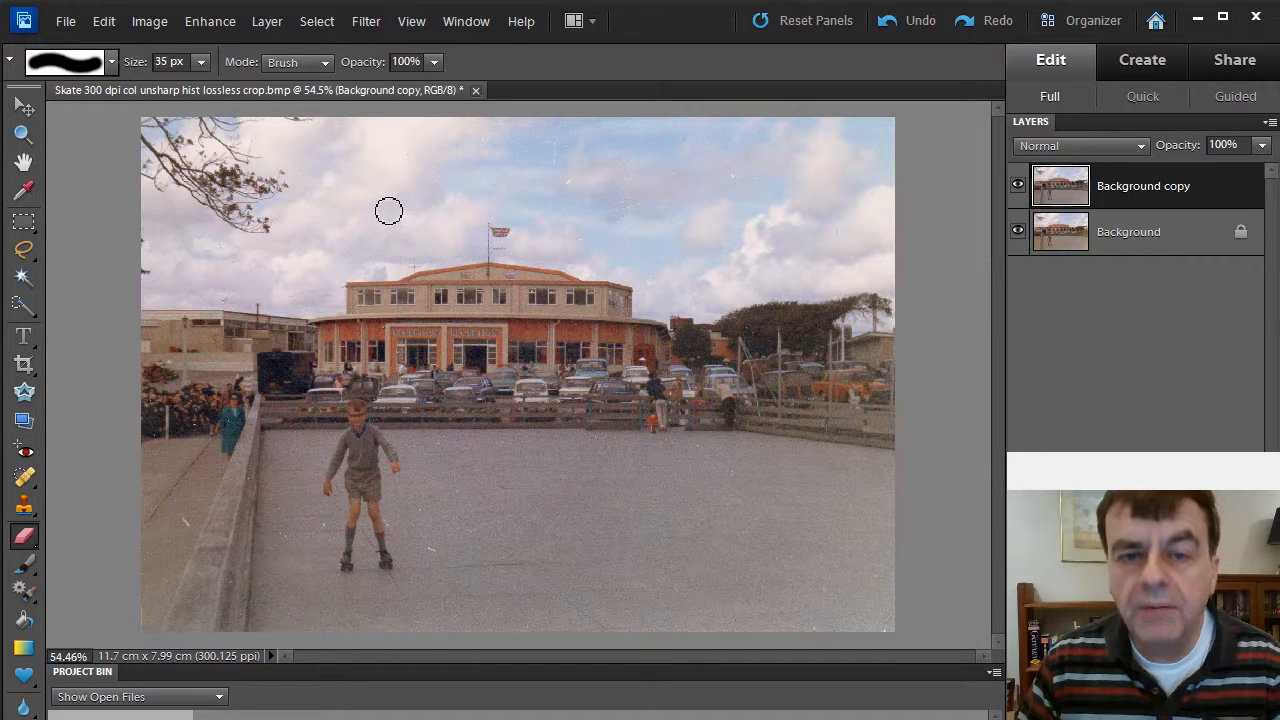
key(bracketright)
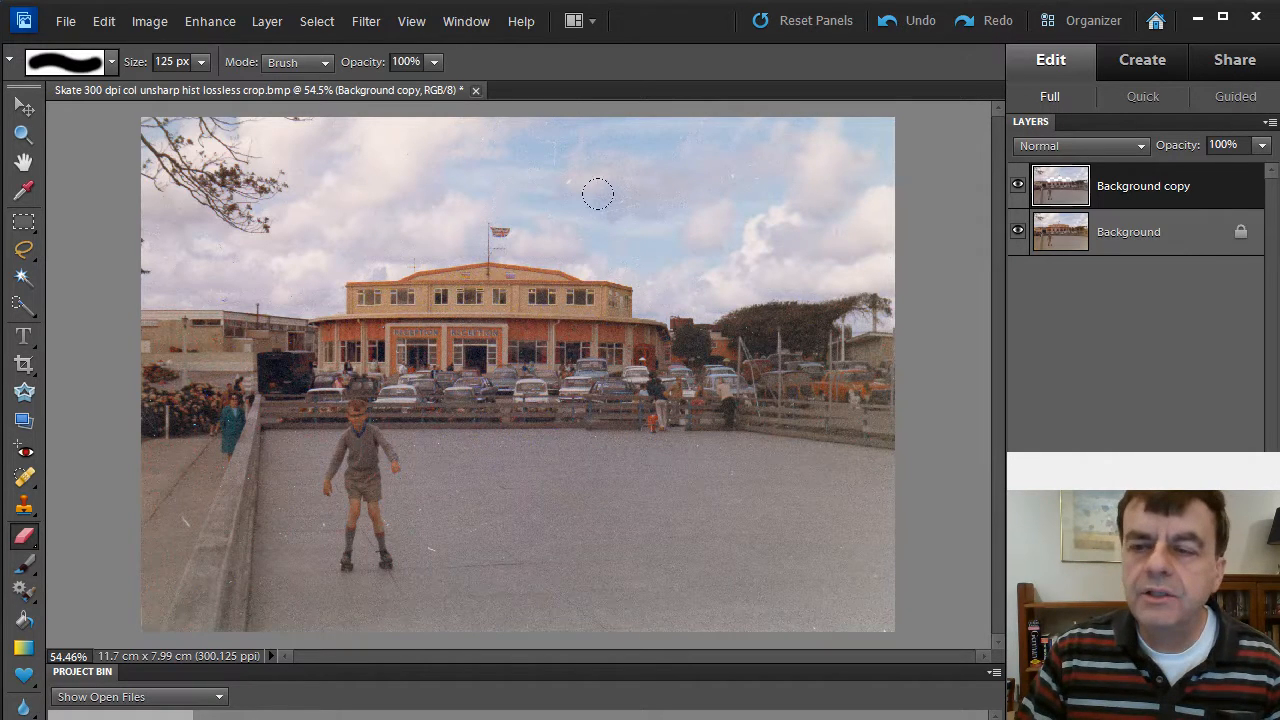
click(1018, 233)
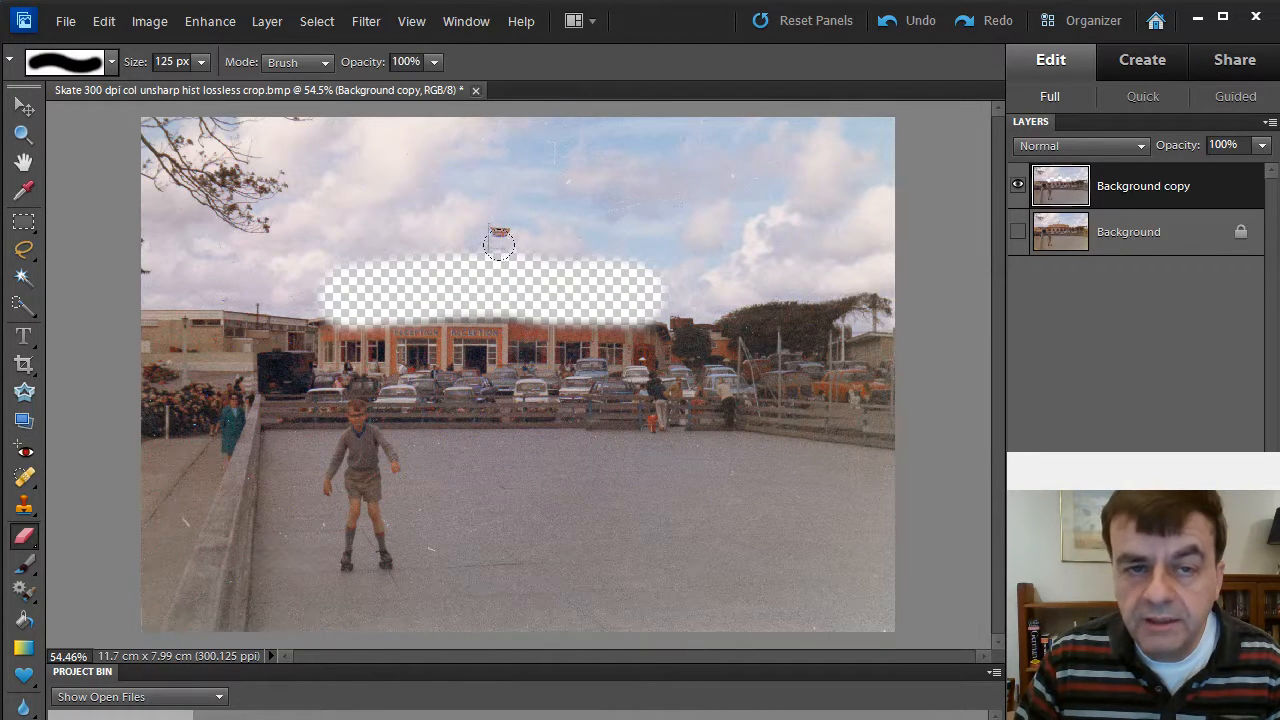
Step: Enlarge the eraser and erase the sky, trees and buildings across the upper part of the Background copy layer
key(bracketright)
key(bracketright)
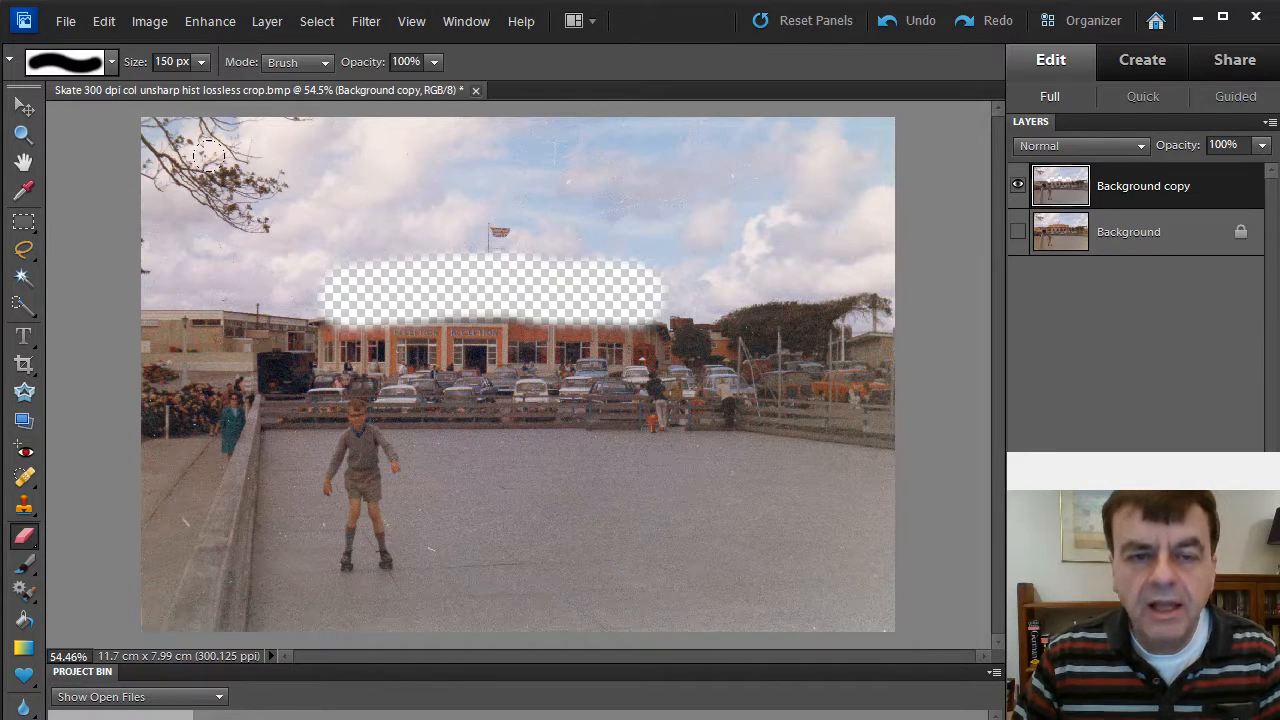
key(bracketright)
mouse_move(60, 140)
mouse_down()
mouse_move(849, 102)
mouse_move(813, 147)
mouse_move(598, 162)
mouse_move(141, 161)
mouse_move(112, 189)
mouse_move(275, 219)
mouse_move(766, 212)
mouse_move(861, 227)
mouse_move(695, 253)
mouse_move(86, 279)
mouse_up()
Step: Erase the path beside the wall and the cars and fence behind the rink, reducing the eraser to 90 px
key(bracketleft)
key(bracketleft)
key(bracketleft)
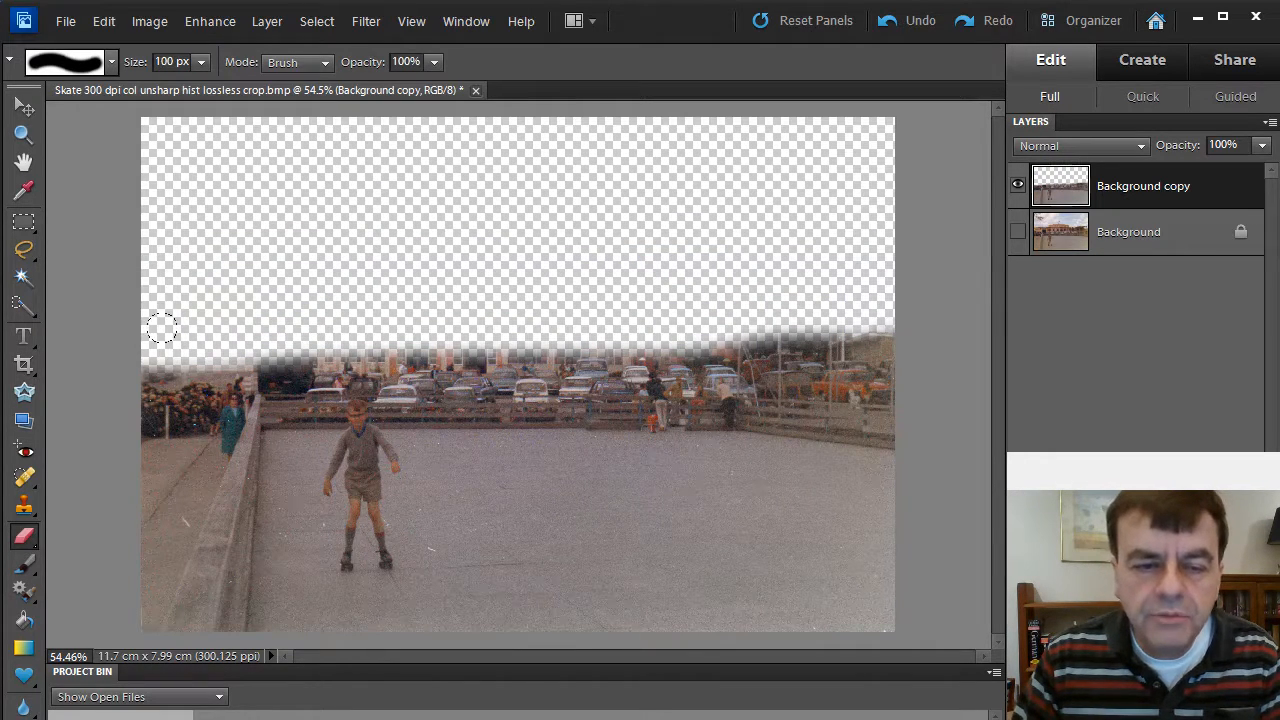
mouse_move(142, 340)
mouse_down()
mouse_move(125, 616)
mouse_move(233, 353)
mouse_move(220, 347)
mouse_move(195, 370)
mouse_move(157, 460)
mouse_up()
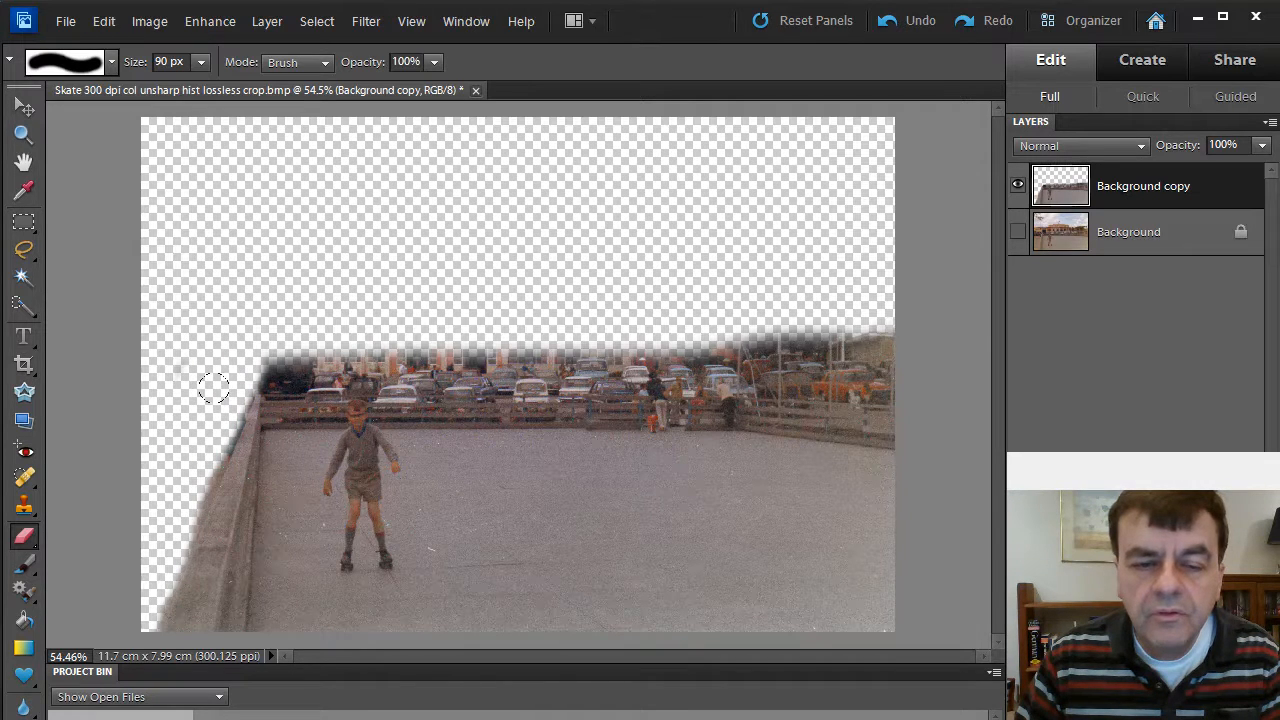
mouse_move(240, 362)
mouse_down()
mouse_move(232, 374)
mouse_move(271, 371)
mouse_move(268, 405)
mouse_move(329, 390)
mouse_move(676, 398)
mouse_move(884, 428)
mouse_move(871, 298)
mouse_move(870, 312)
mouse_move(646, 340)
mouse_move(410, 352)
mouse_move(283, 337)
mouse_move(845, 360)
mouse_move(852, 385)
mouse_move(470, 365)
mouse_up()
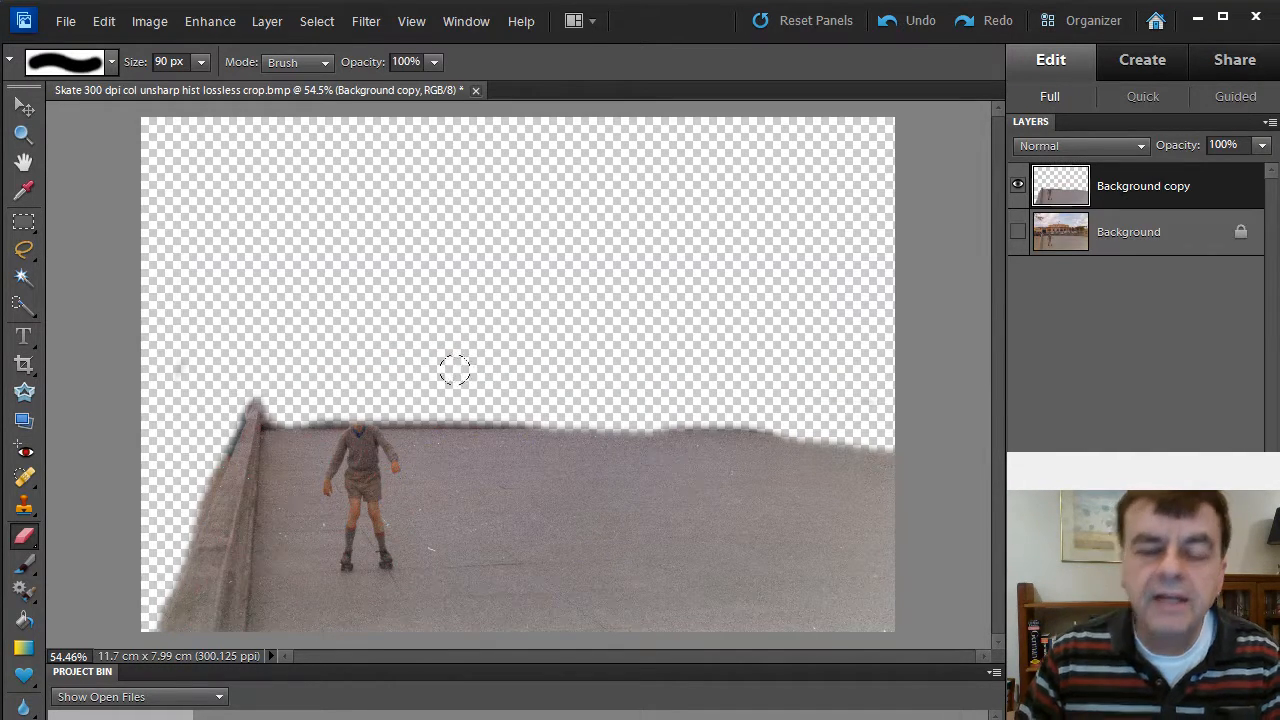
Step: Erase the boy's body down to his socks from the Background copy layer, reducing the eraser to 8 px, and show the Background layer again
scroll(400, 400, up, 4)
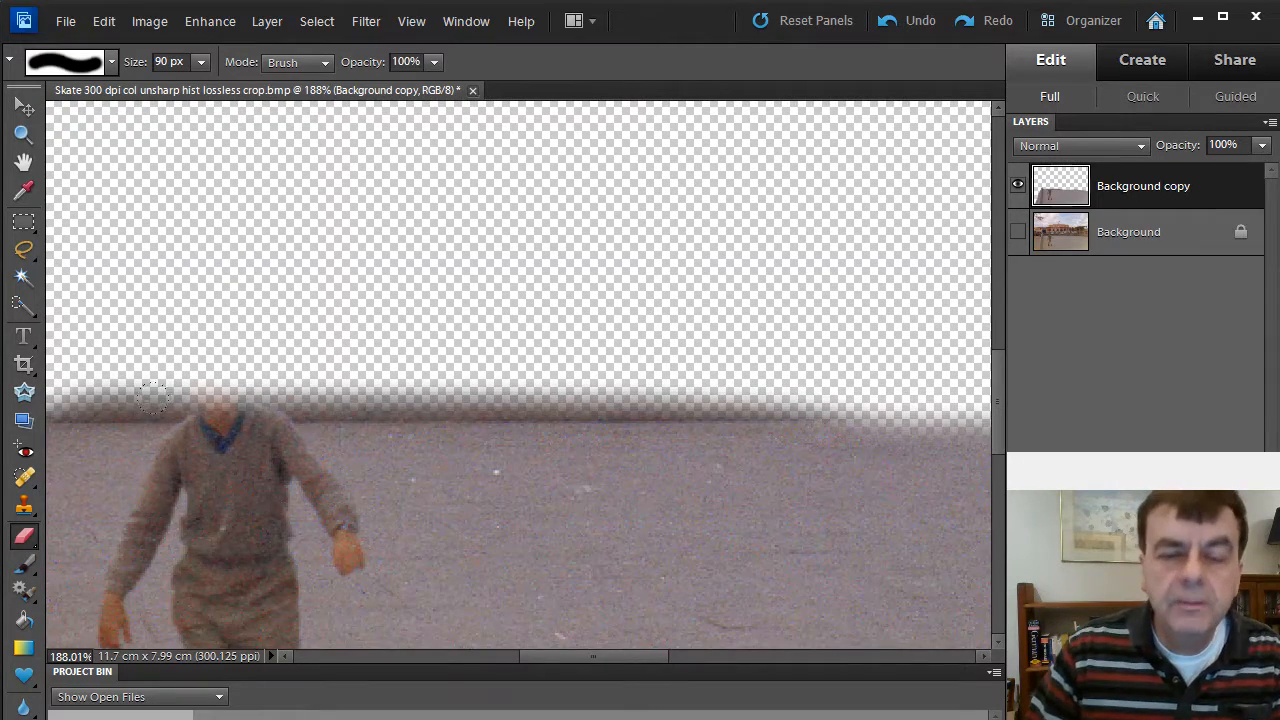
scroll(152, 398, up, 2)
key(bracketleft)
mouse_move(232, 348)
mouse_down()
mouse_move(203, 459)
mouse_move(239, 479)
mouse_move(302, 483)
mouse_move(499, 351)
mouse_move(491, 305)
mouse_up()
mouse_move(467, 187)
mouse_down()
mouse_move(473, 345)
mouse_move(445, 540)
mouse_move(457, 488)
mouse_move(512, 412)
mouse_move(515, 495)
mouse_move(558, 573)
mouse_move(562, 511)
mouse_move(543, 372)
mouse_move(527, 347)
mouse_move(516, 182)
mouse_move(529, 183)
mouse_move(543, 247)
mouse_move(524, 285)
mouse_move(417, 233)
mouse_move(398, 265)
mouse_move(309, 465)
mouse_move(296, 576)
mouse_move(317, 533)
mouse_move(328, 554)
mouse_move(322, 528)
mouse_move(428, 270)
mouse_move(450, 273)
mouse_move(458, 299)
mouse_move(442, 556)
mouse_up()
key(bracketleft)
key(bracketleft)
key(bracketleft)
key(bracketleft)
mouse_move(583, 189)
mouse_down()
mouse_move(668, 298)
mouse_move(710, 382)
mouse_move(716, 432)
mouse_move(736, 443)
mouse_move(703, 334)
mouse_move(634, 234)
mouse_move(614, 264)
mouse_move(646, 269)
mouse_move(706, 369)
mouse_move(685, 360)
mouse_up()
mouse_move(609, 238)
mouse_down()
mouse_move(600, 403)
mouse_move(574, 364)
mouse_move(594, 177)
mouse_up()
mouse_move(498, 318)
mouse_down()
mouse_move(506, 424)
mouse_move(473, 543)
mouse_move(512, 291)
mouse_move(521, 317)
mouse_move(540, 300)
mouse_move(542, 314)
mouse_move(496, 541)
mouse_move(525, 441)
mouse_move(538, 302)
mouse_move(568, 320)
mouse_move(577, 359)
mouse_move(643, 358)
mouse_move(663, 339)
mouse_move(604, 393)
mouse_move(606, 365)
mouse_move(610, 439)
mouse_move(654, 581)
mouse_move(633, 362)
mouse_move(677, 577)
mouse_move(632, 499)
mouse_up()
scroll(610, 380, down, 10)
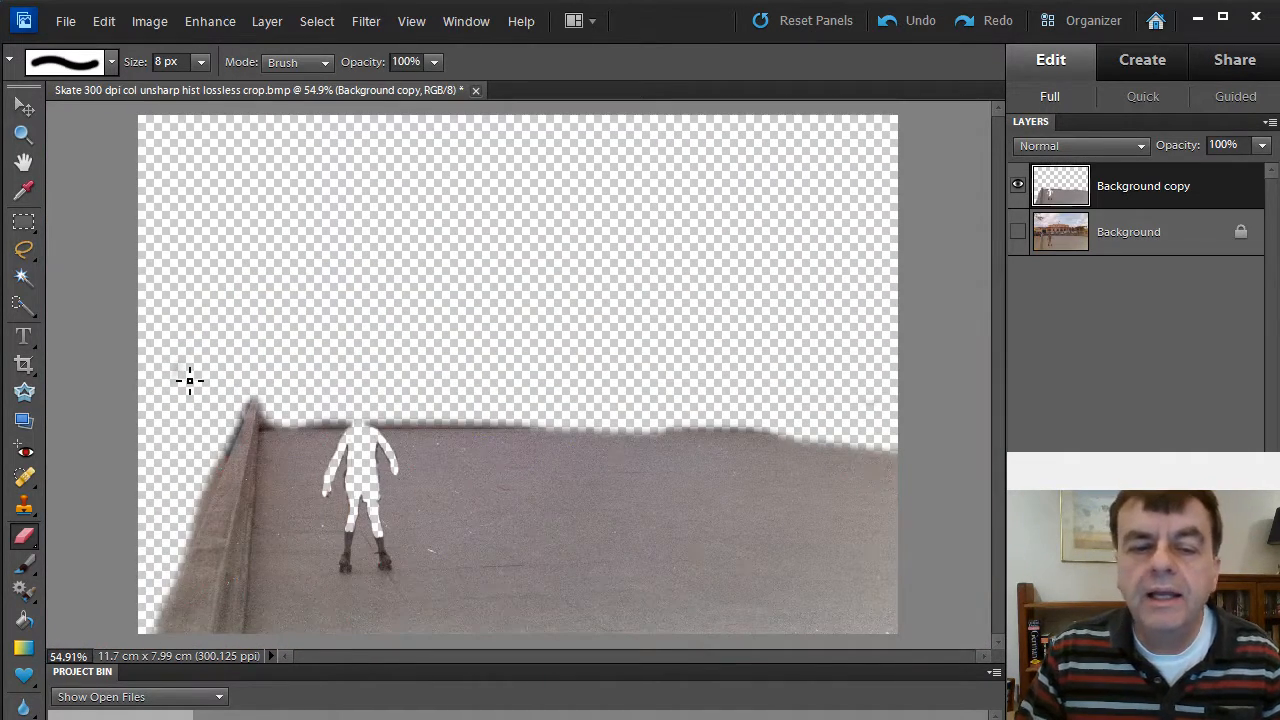
click(1018, 235)
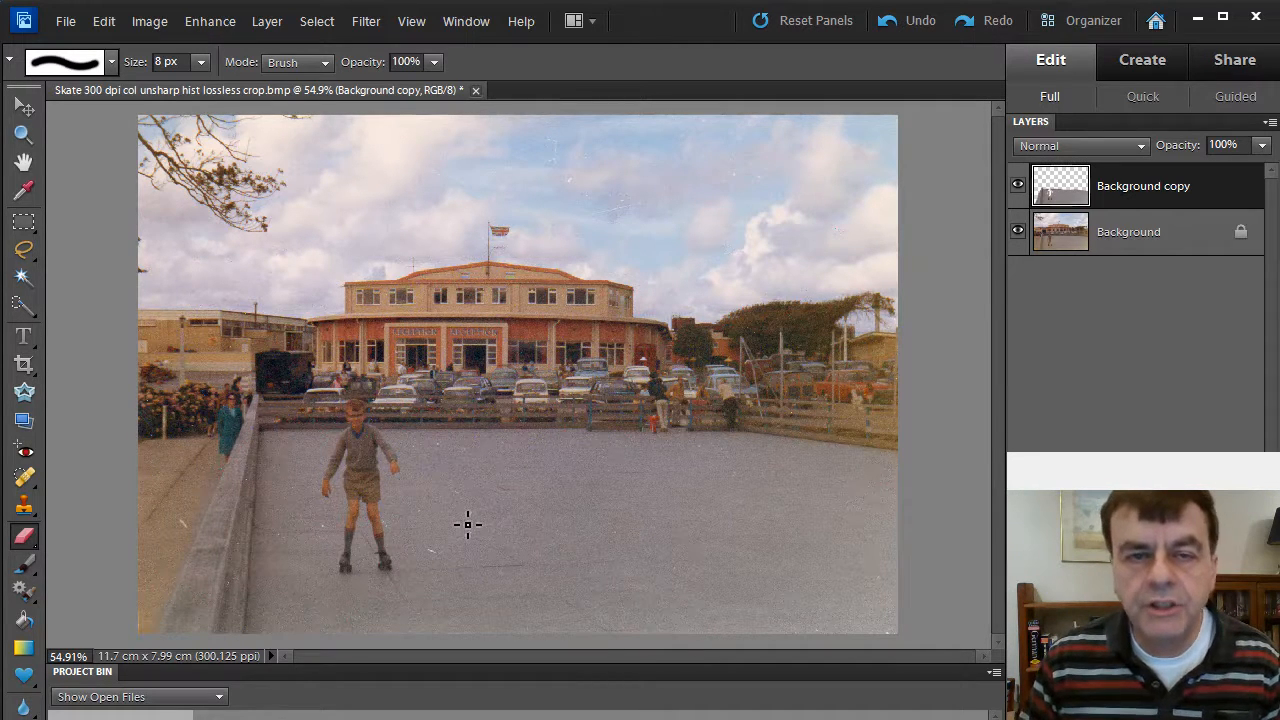
Step: Flatten the image into a single layer and duplicate the Background layer as Background copy
click(267, 22)
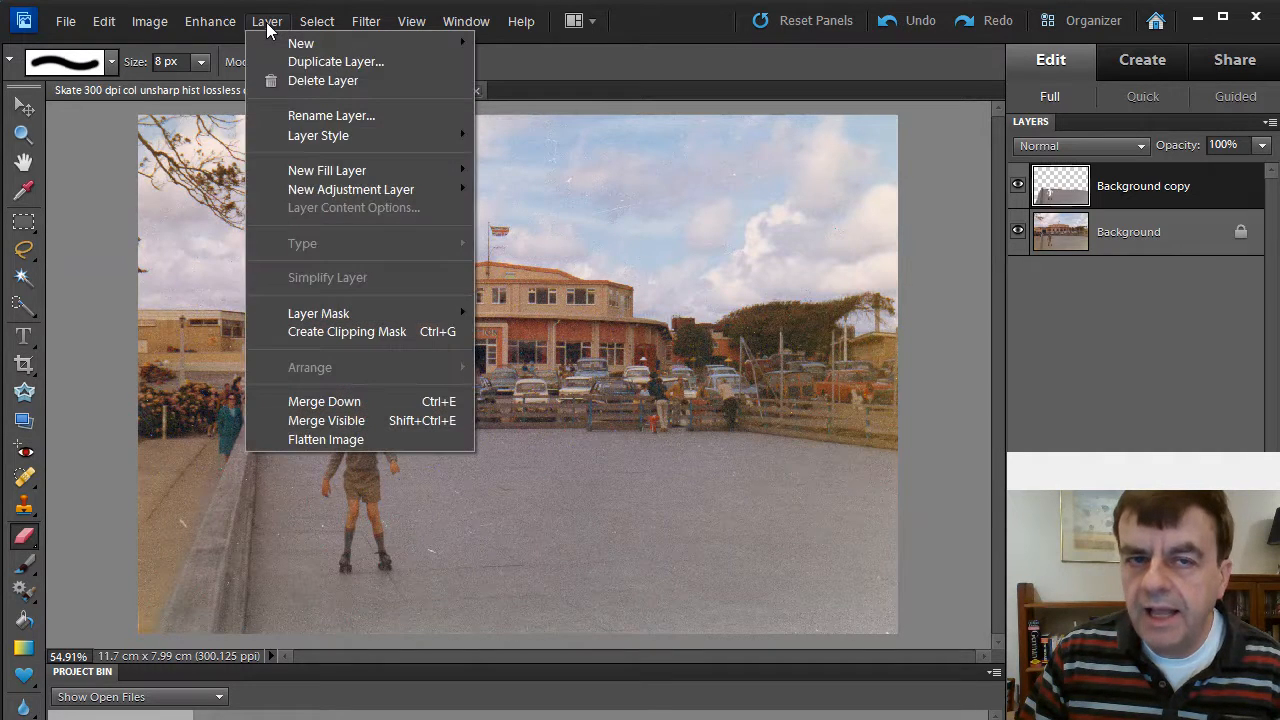
click(333, 442)
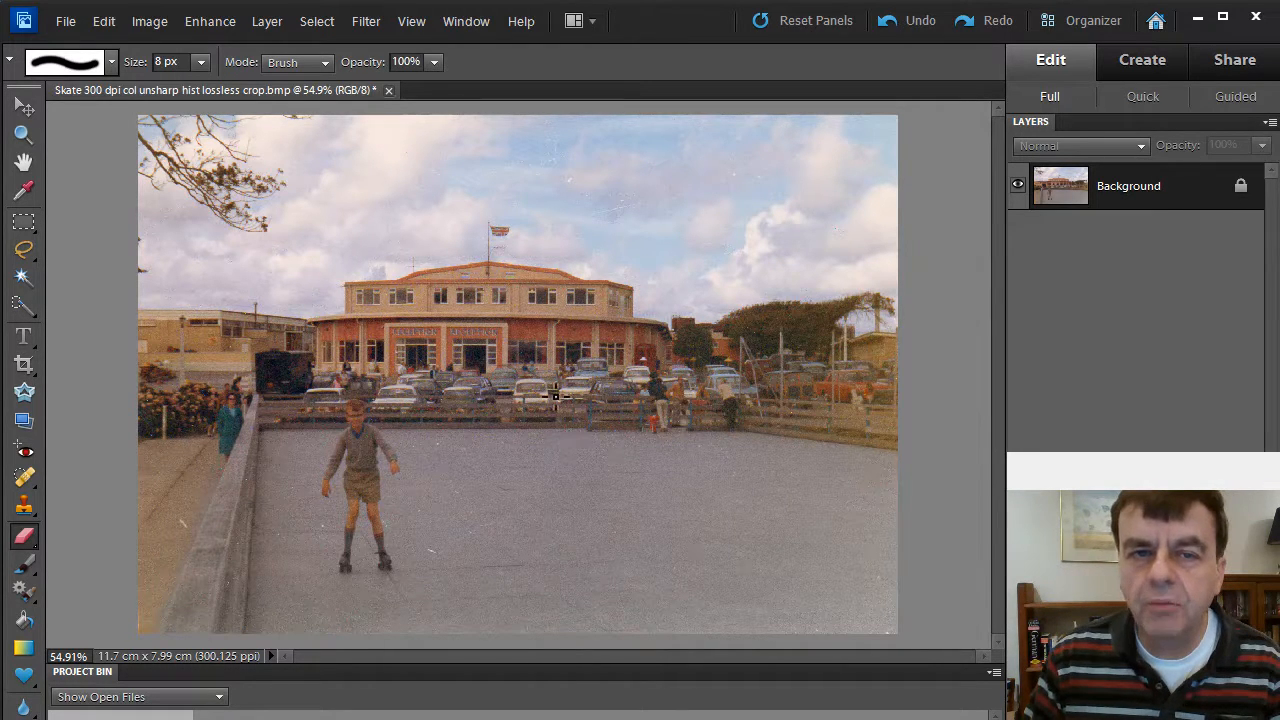
click(268, 22)
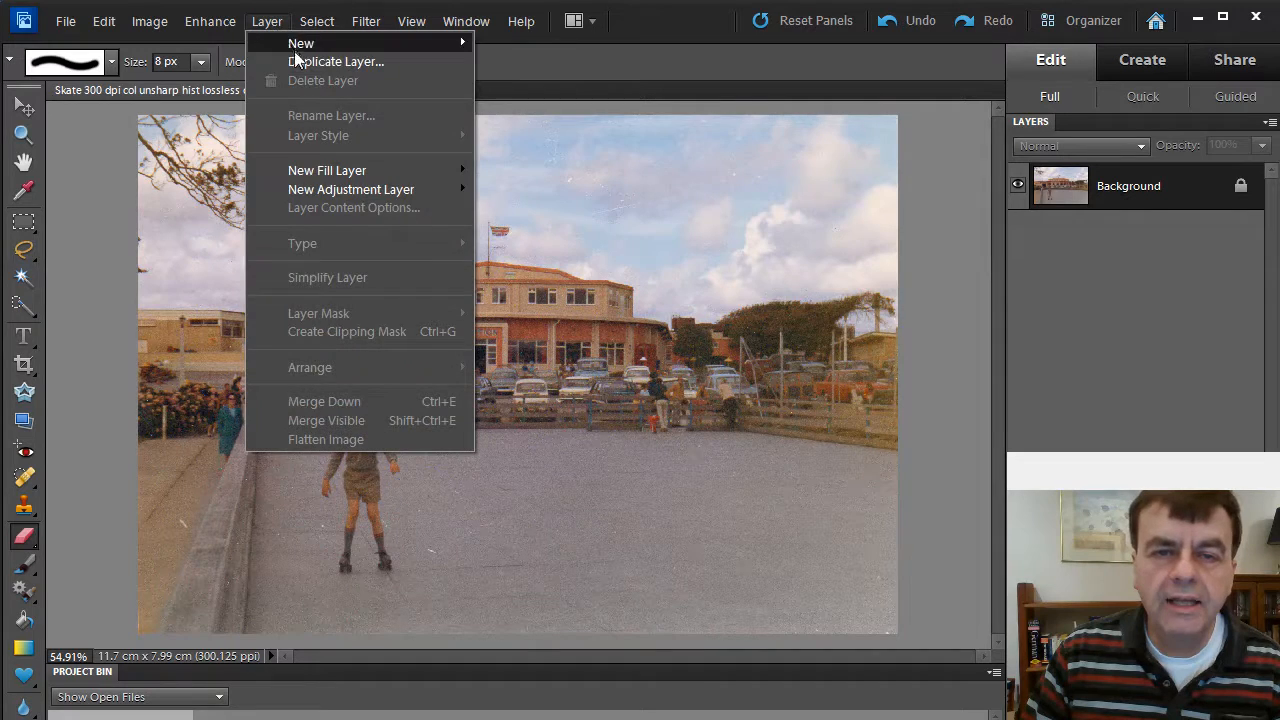
click(295, 57)
click(497, 325)
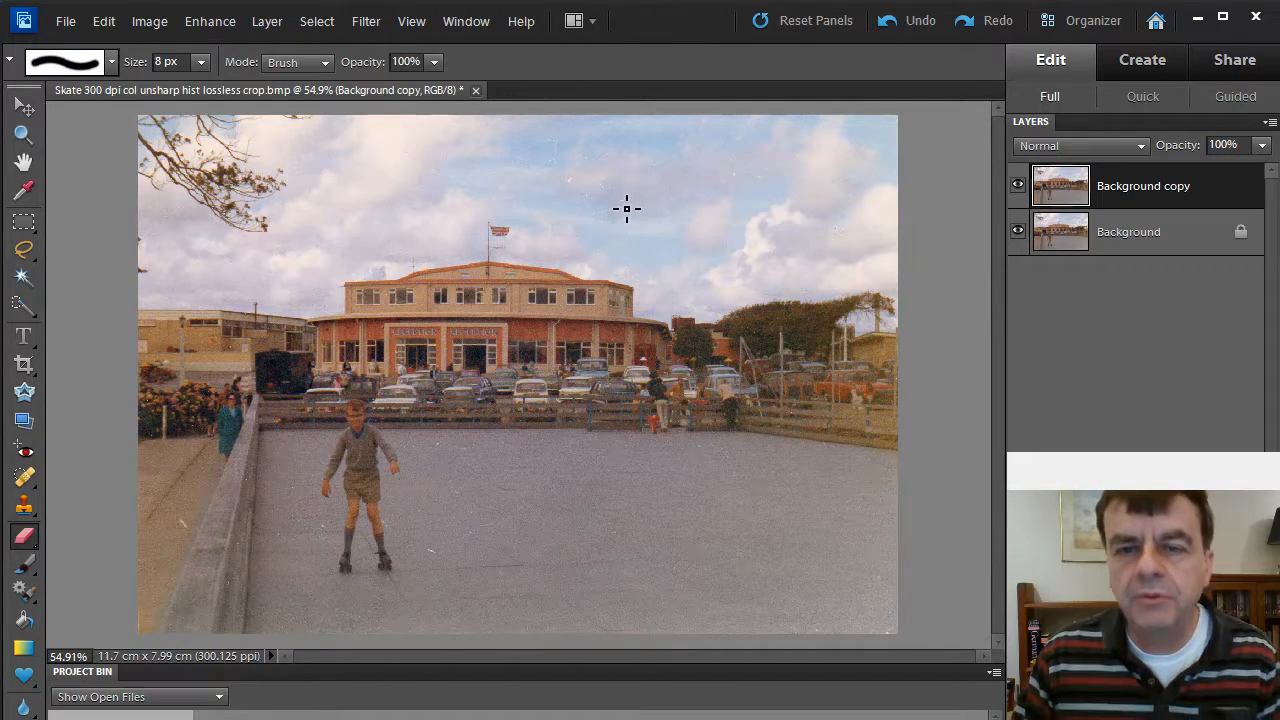
Step: Apply the Dust & Scratches noise filter to the Background copy layer with a radius of 1 pixel and a threshold of 10 levels
scroll(605, 200, up, 5)
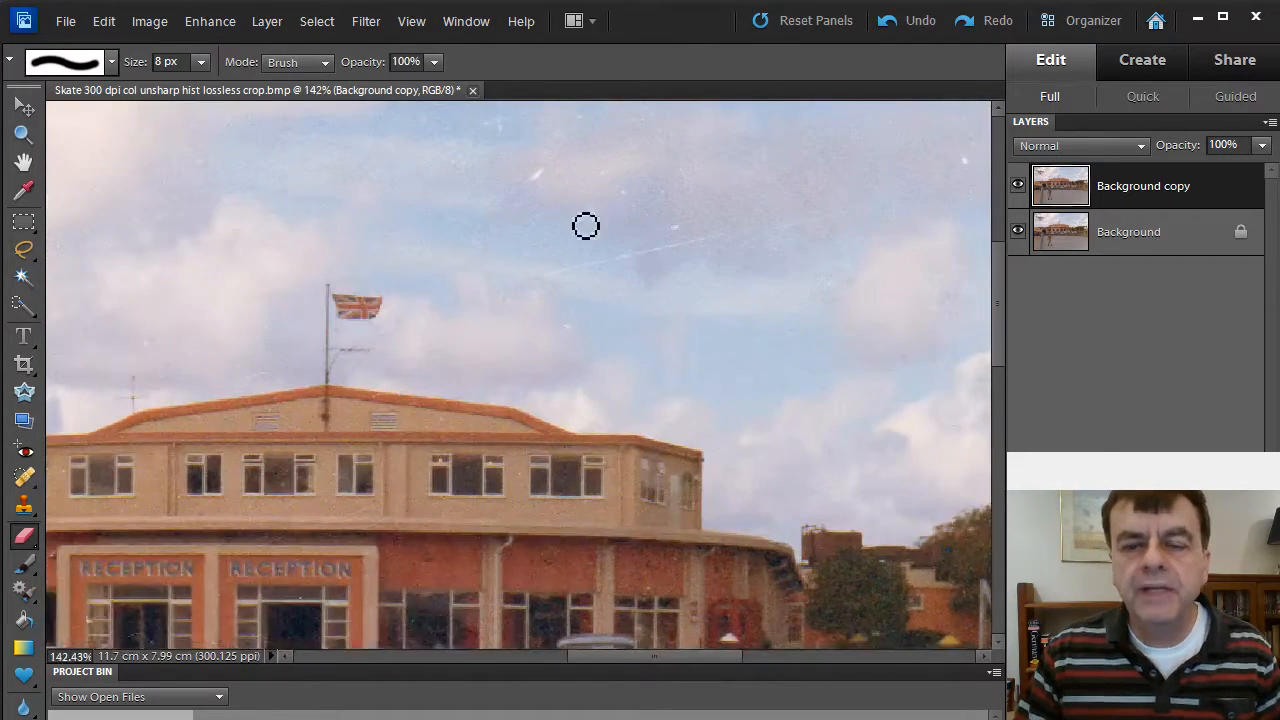
drag(409, 531, 640, 237)
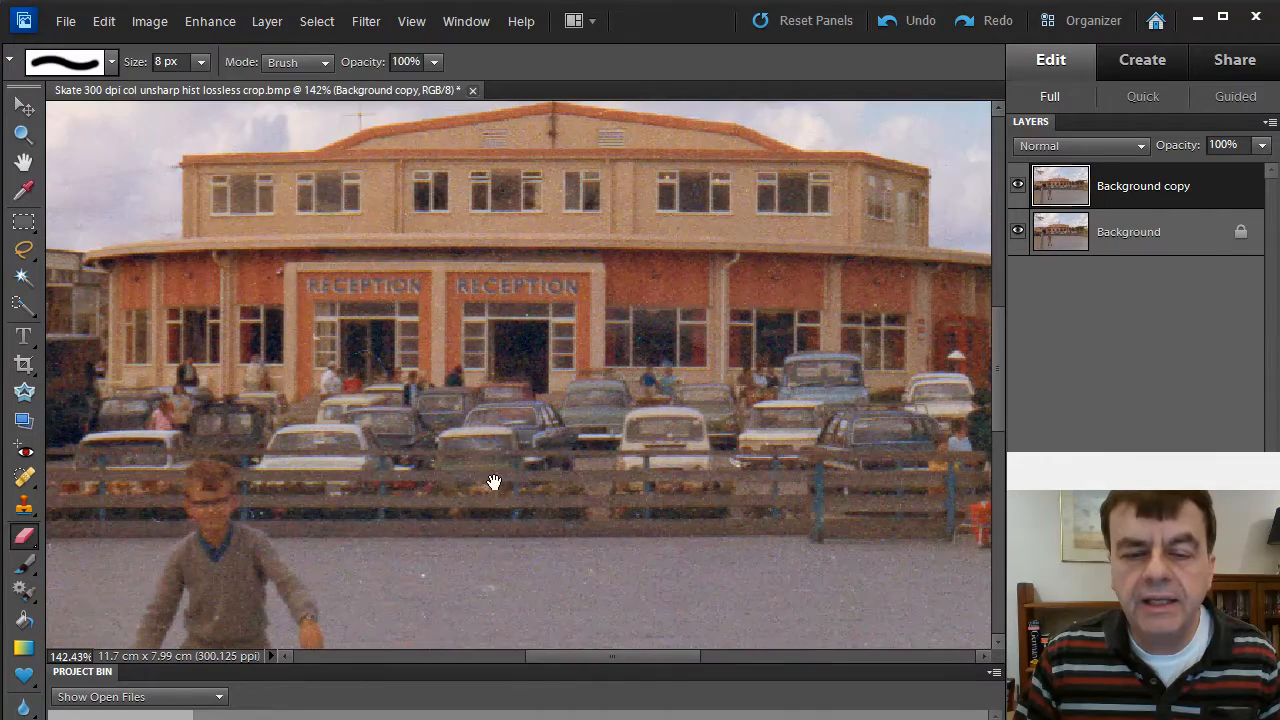
drag(494, 482, 749, 266)
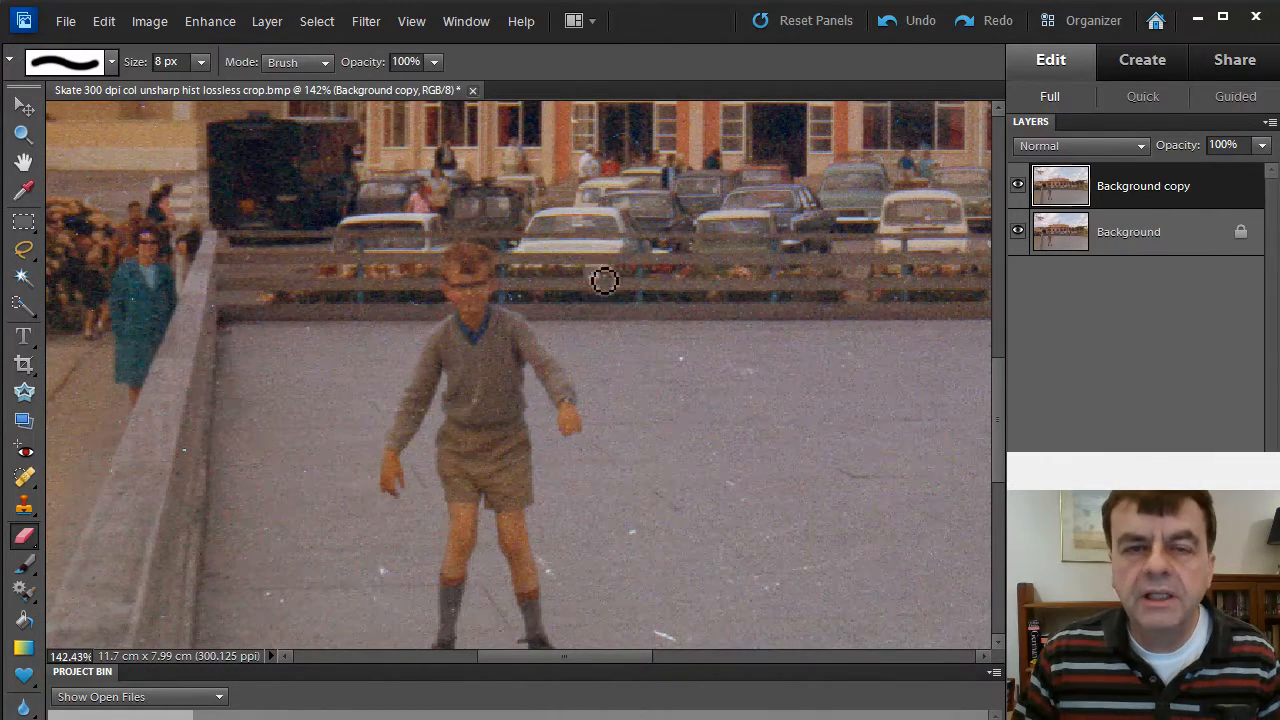
click(367, 24)
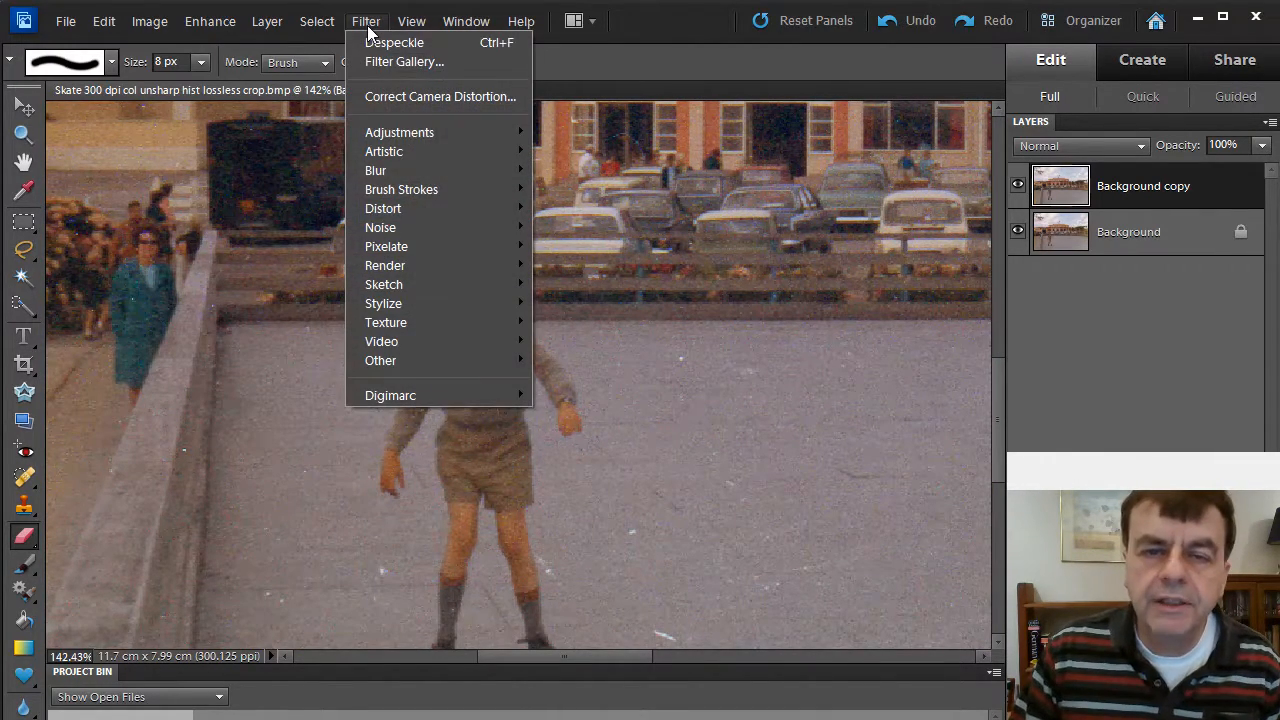
mouse_move(407, 226)
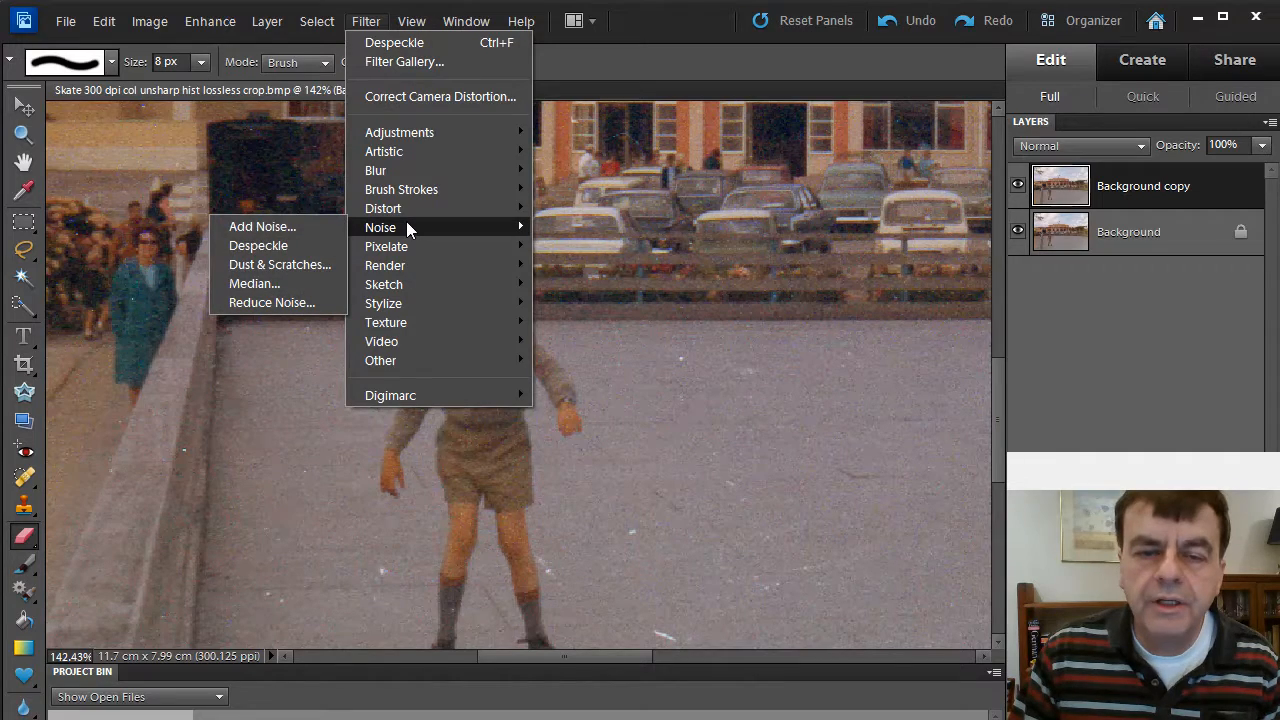
click(300, 263)
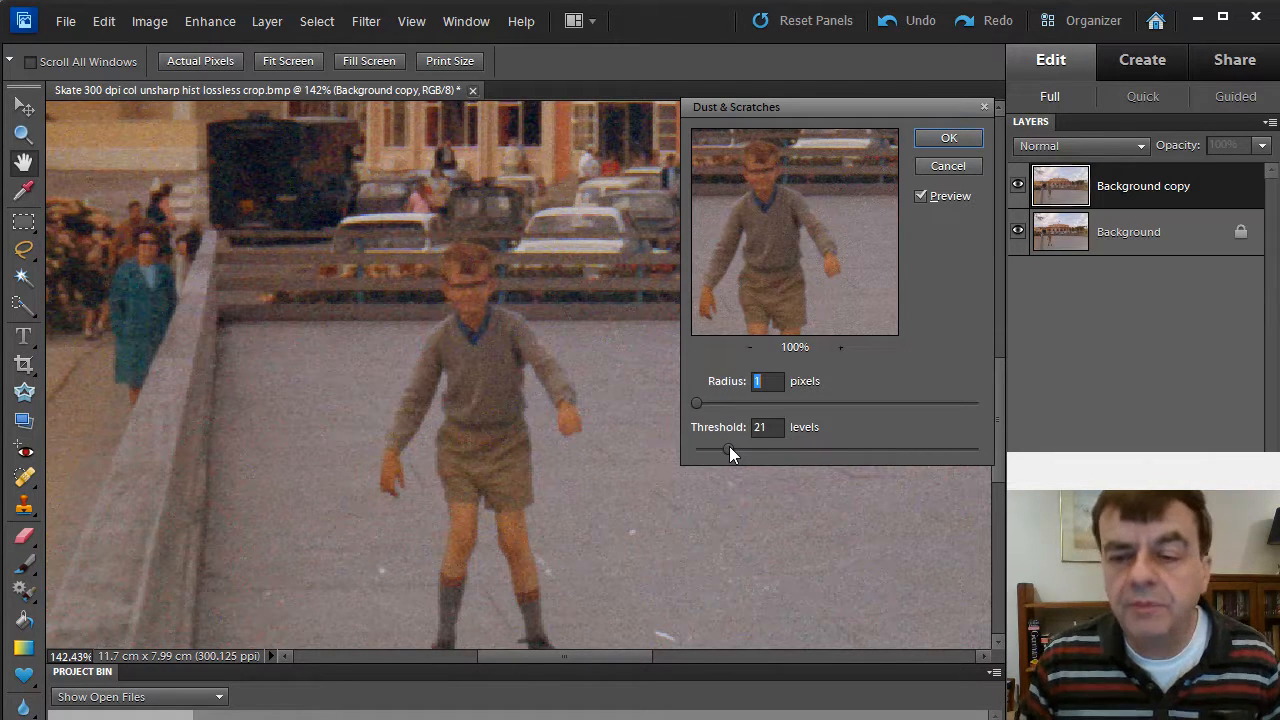
drag(729, 449, 1010, 462)
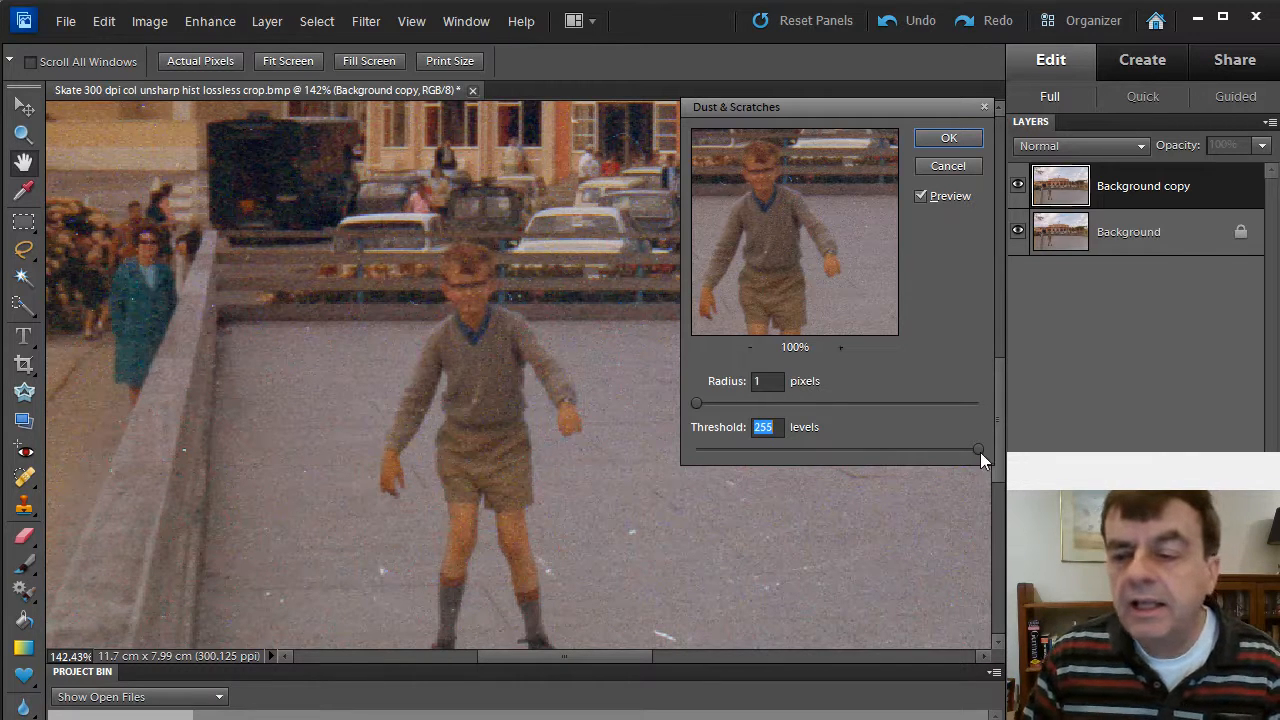
drag(976, 450, 628, 449)
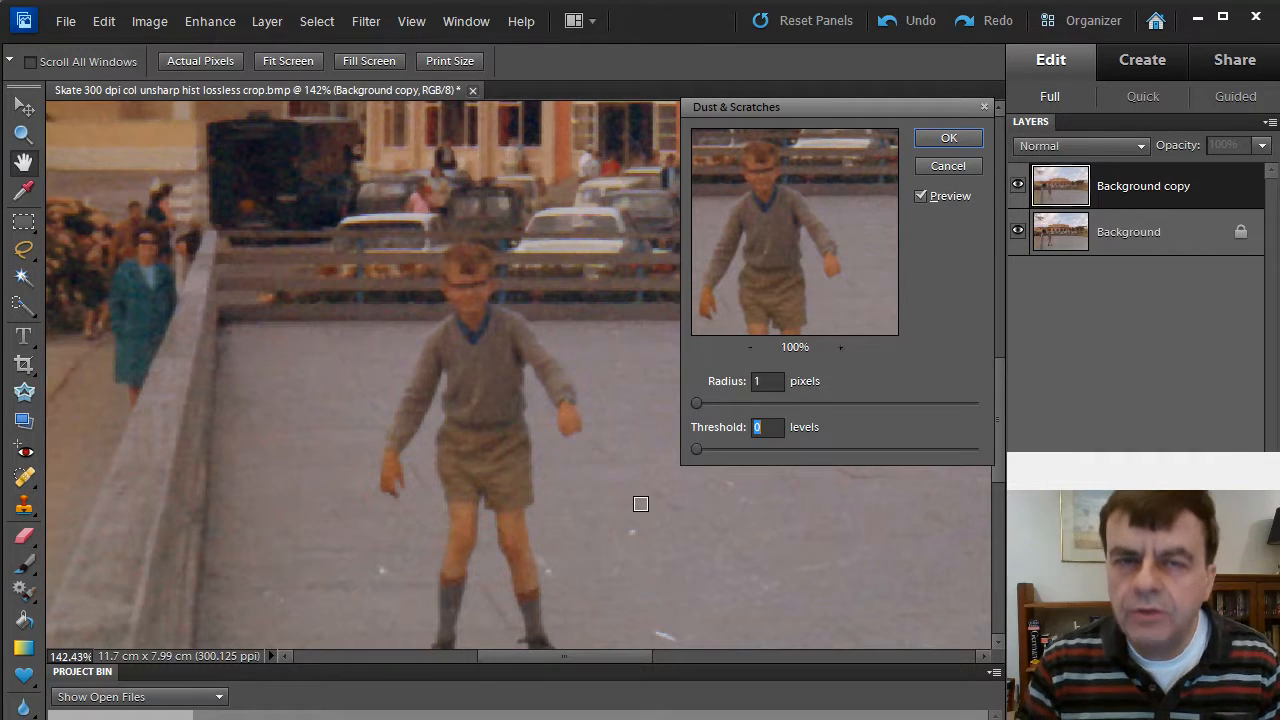
drag(698, 449, 712, 454)
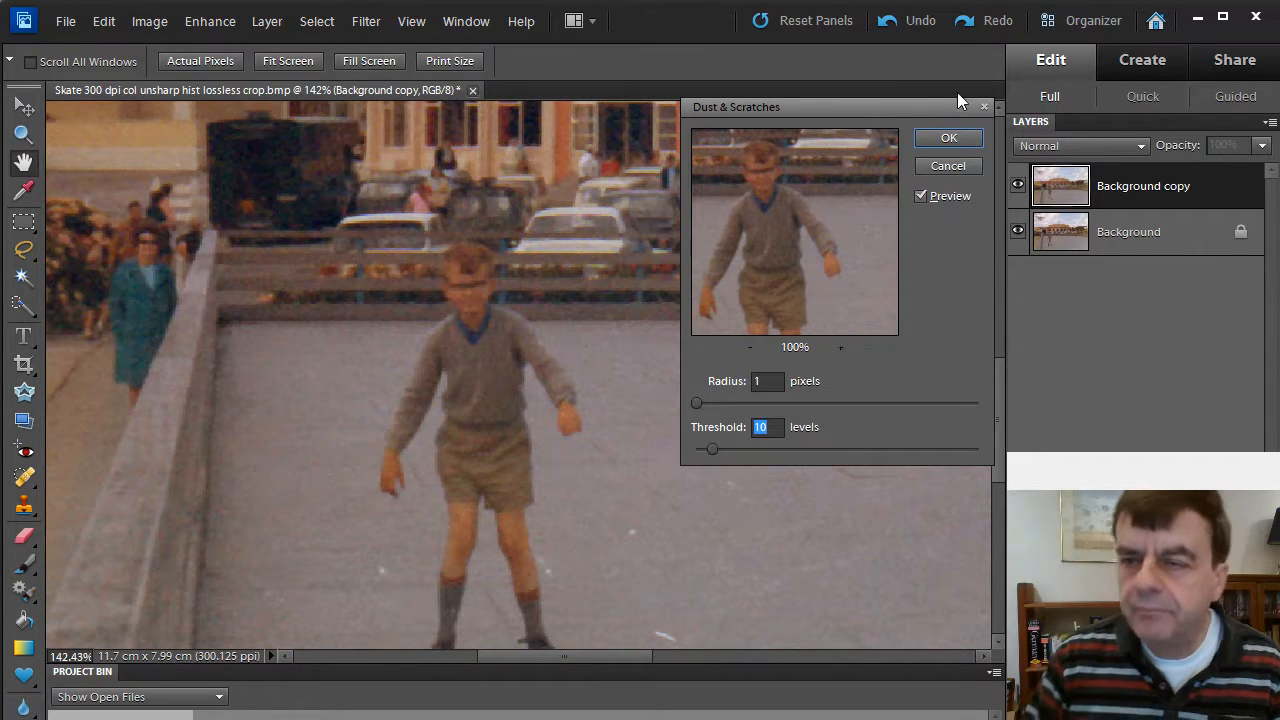
click(955, 138)
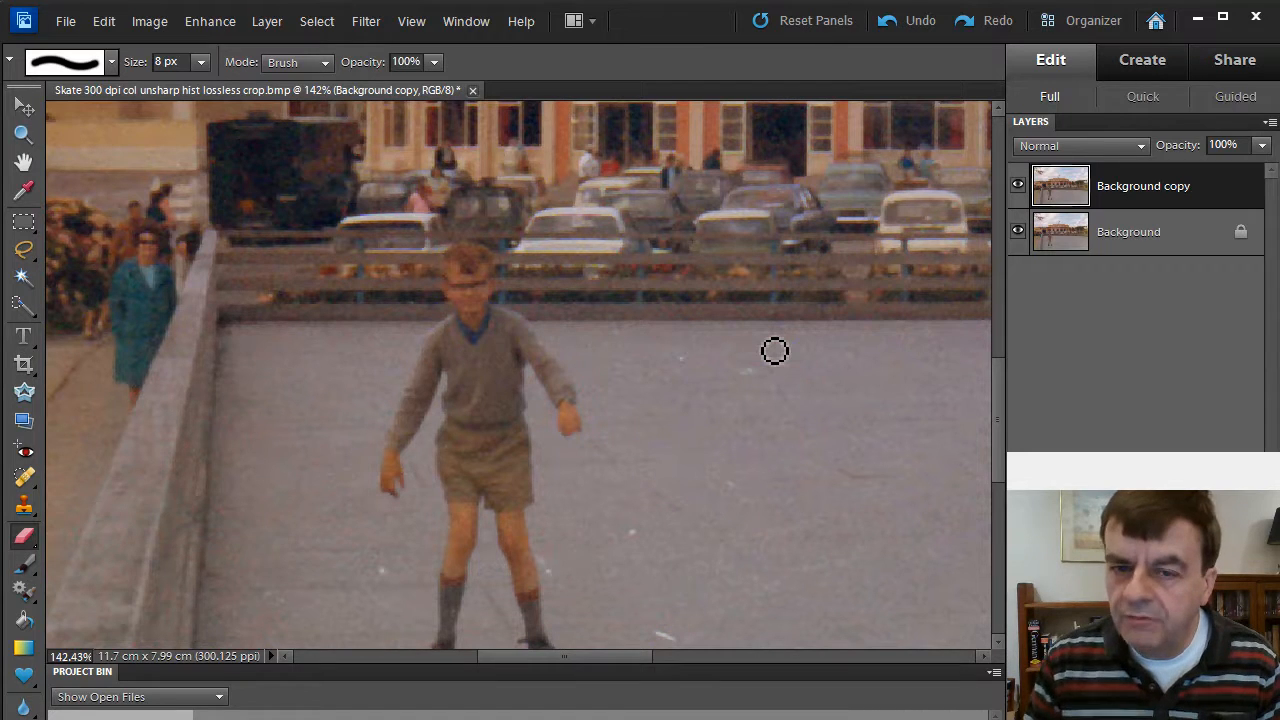
Step: Clone out the white scratch on the path beside the wall with a 15 px Clone Stamp, sampling the clean ground just above it
scroll(652, 290, down, 3)
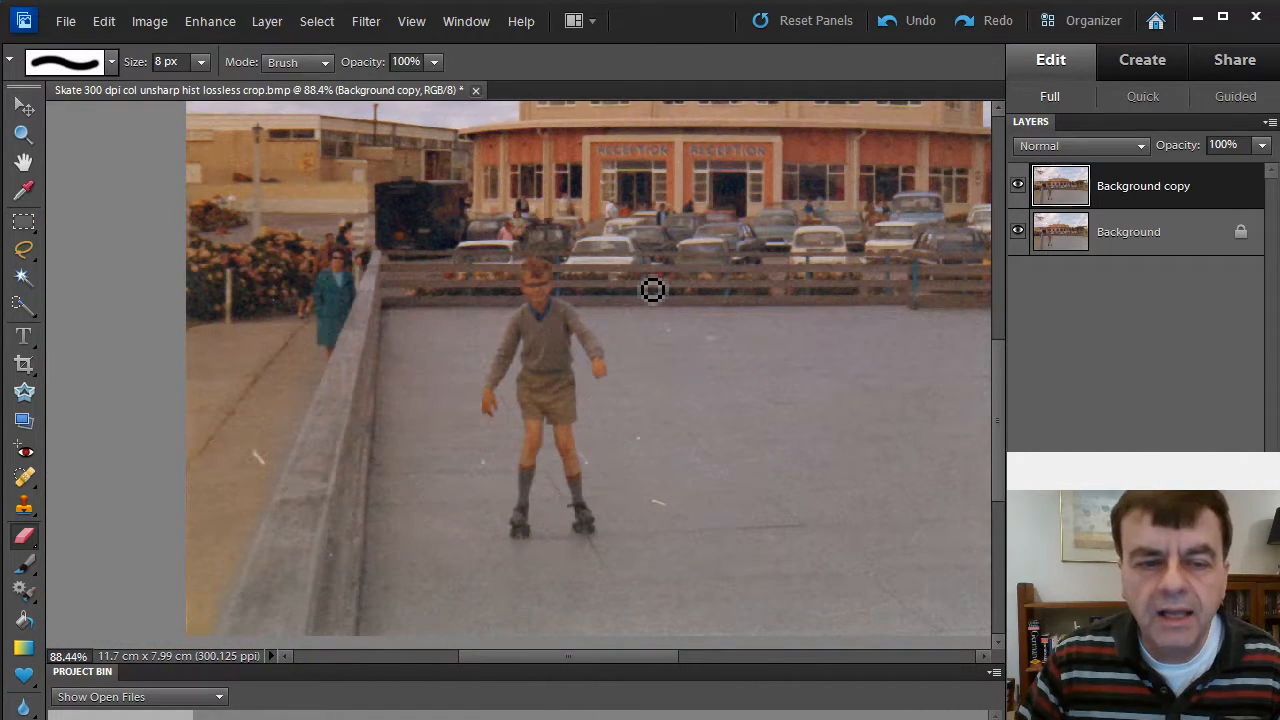
click(26, 480)
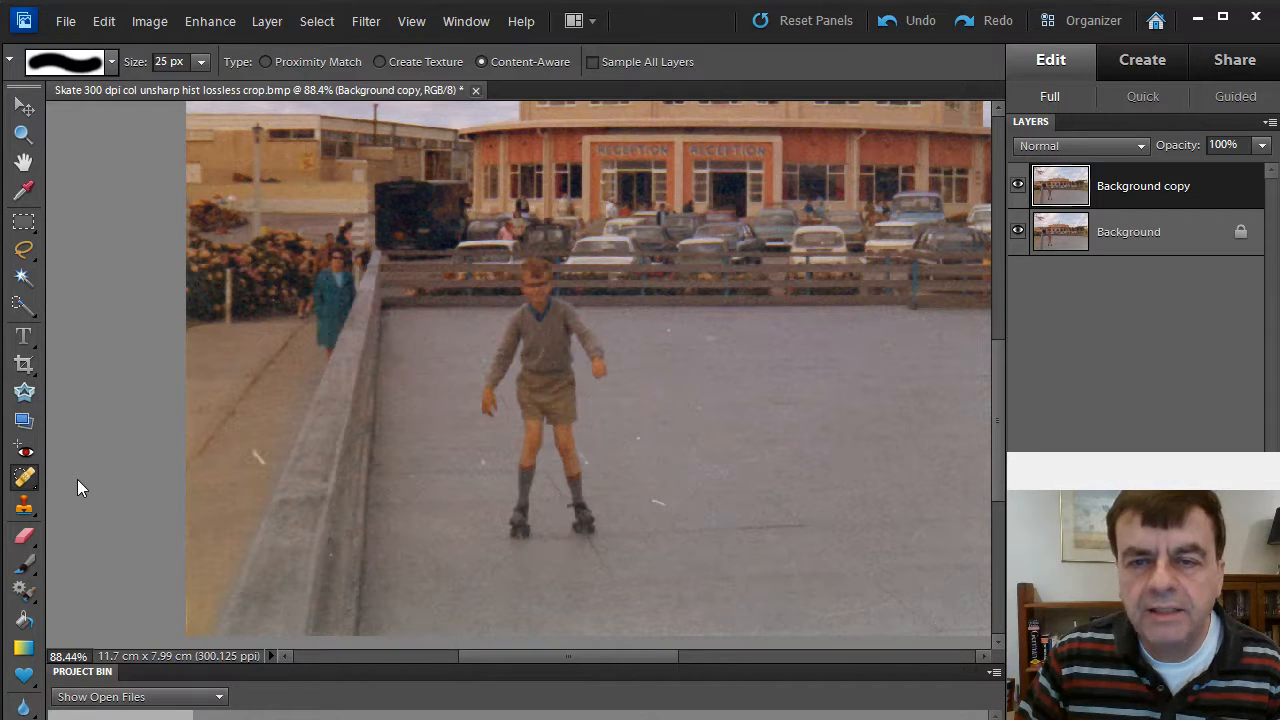
click(29, 512)
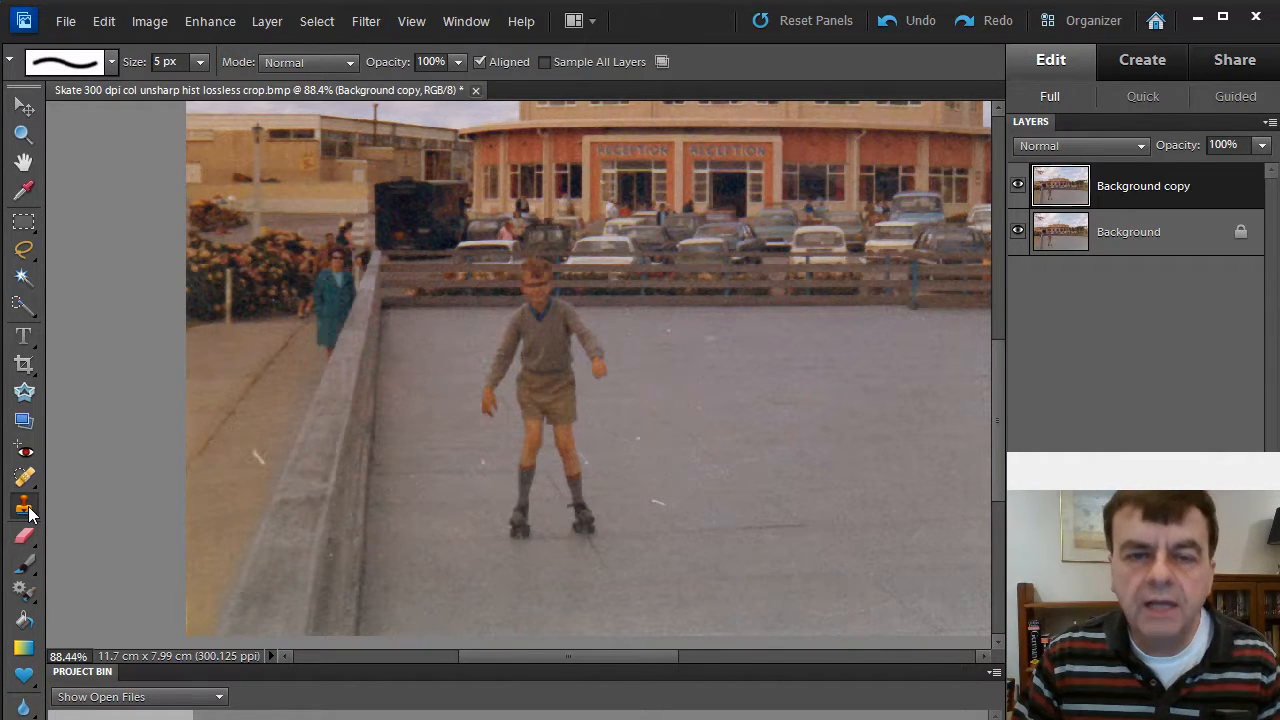
scroll(251, 457, up, 4)
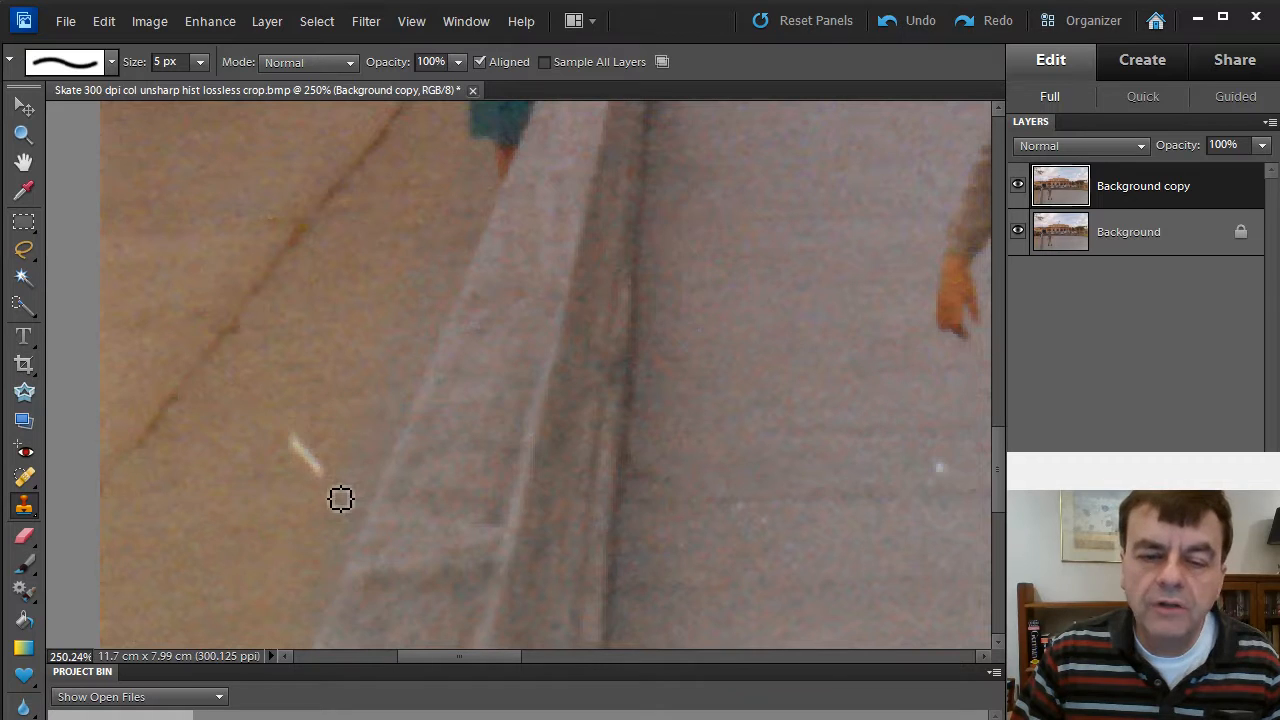
key(bracketright)
key(bracketright)
key(bracketright)
key(bracketright)
key(bracketright)
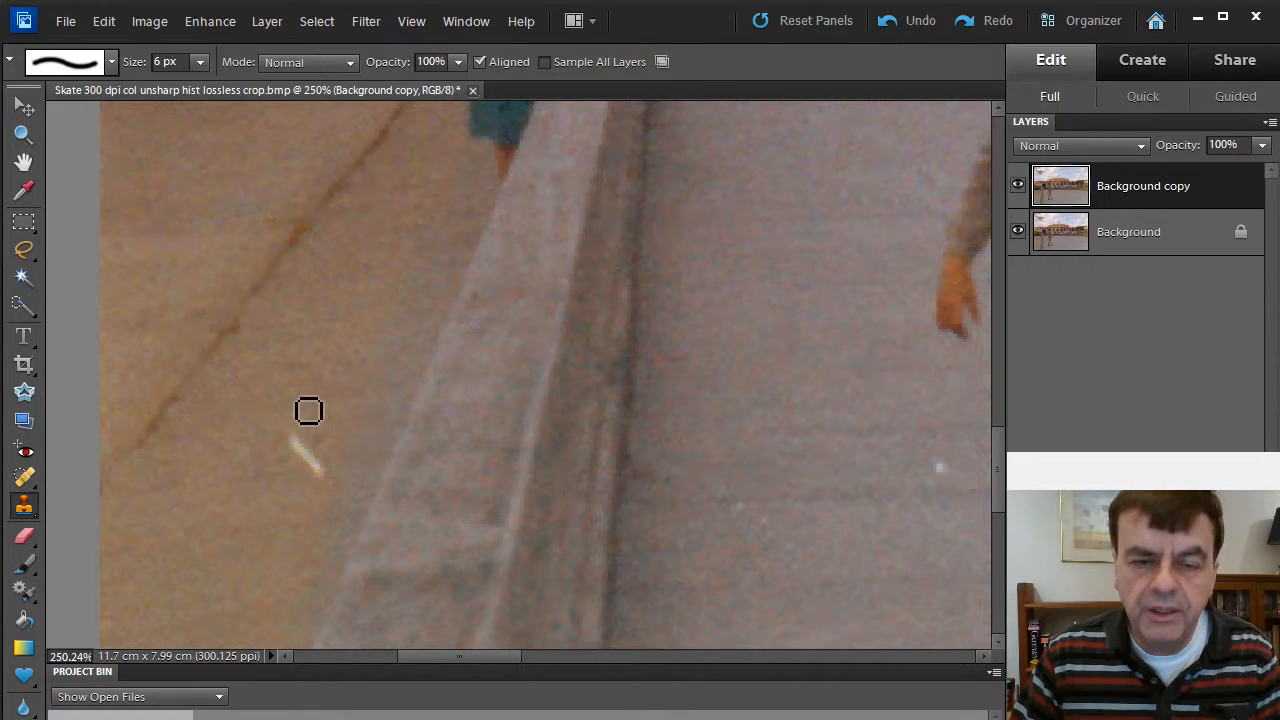
key(bracketright)
key(bracketright)
key(bracketright)
key(bracketright)
key(bracketright)
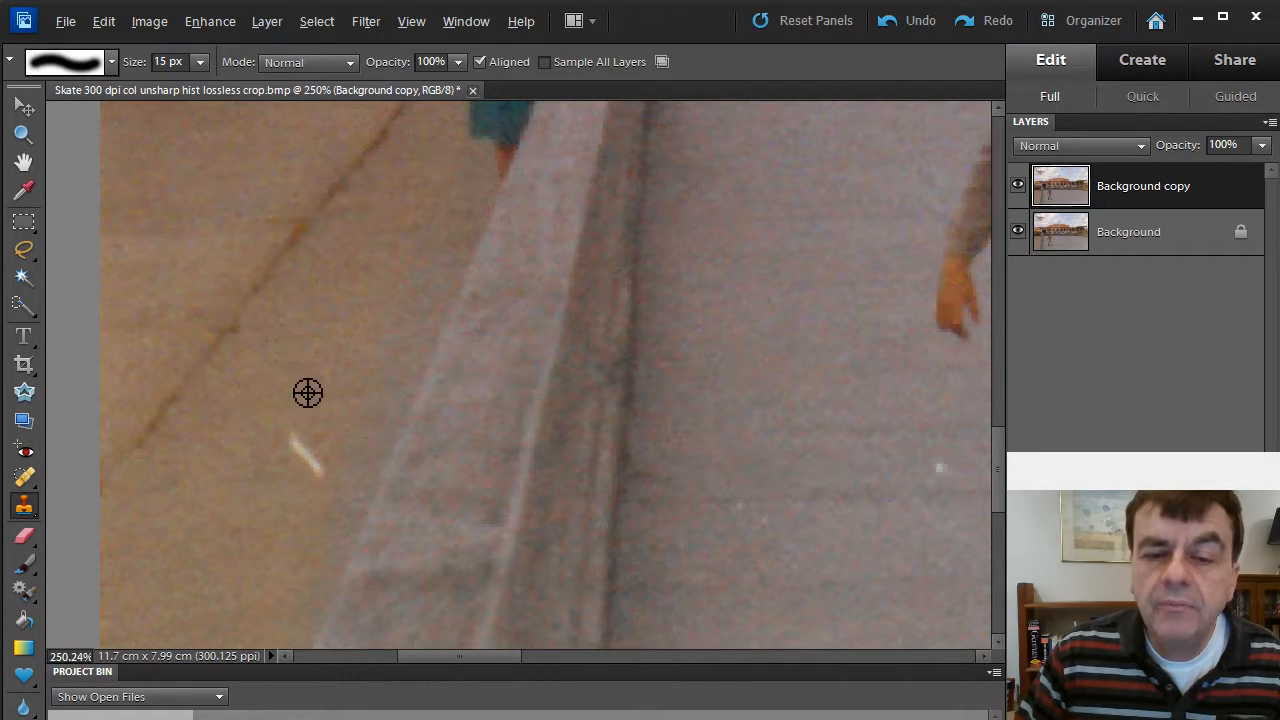
alt+click(308, 394)
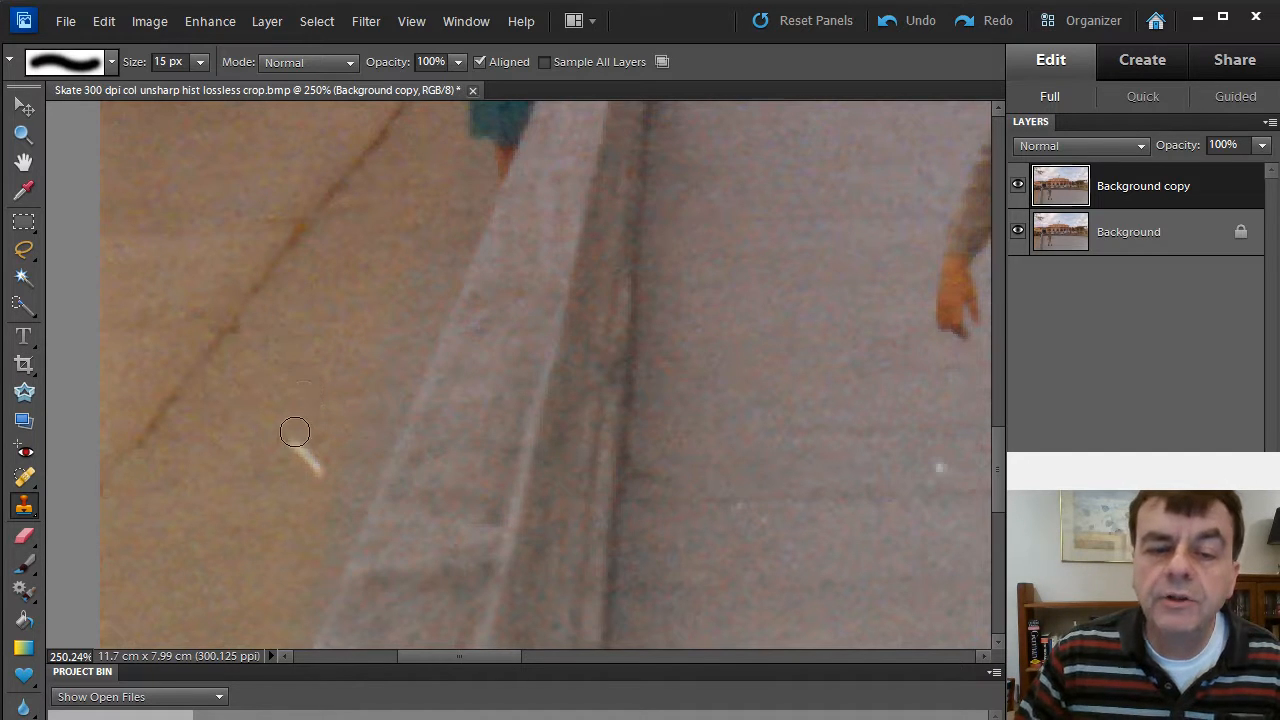
drag(299, 446, 330, 478)
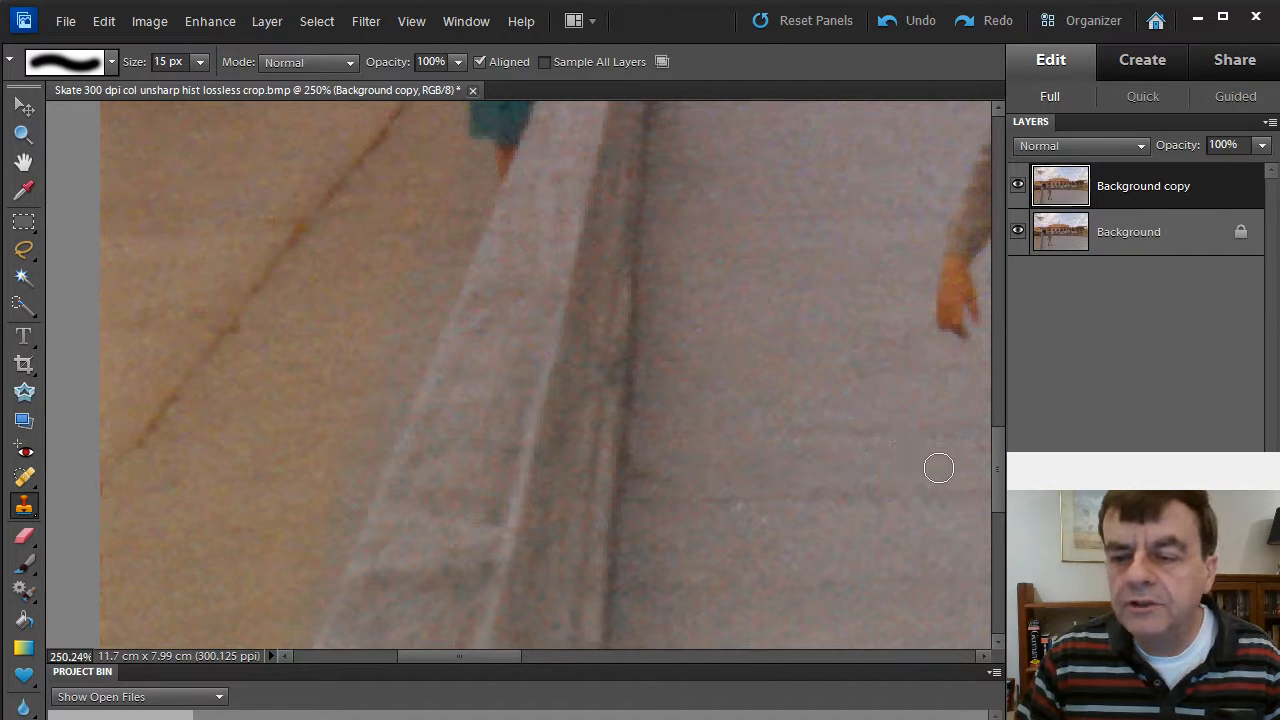
Step: Clone out the white speck and the short white streak on the rink beside the boy's legs and skates
drag(849, 429, 249, 266)
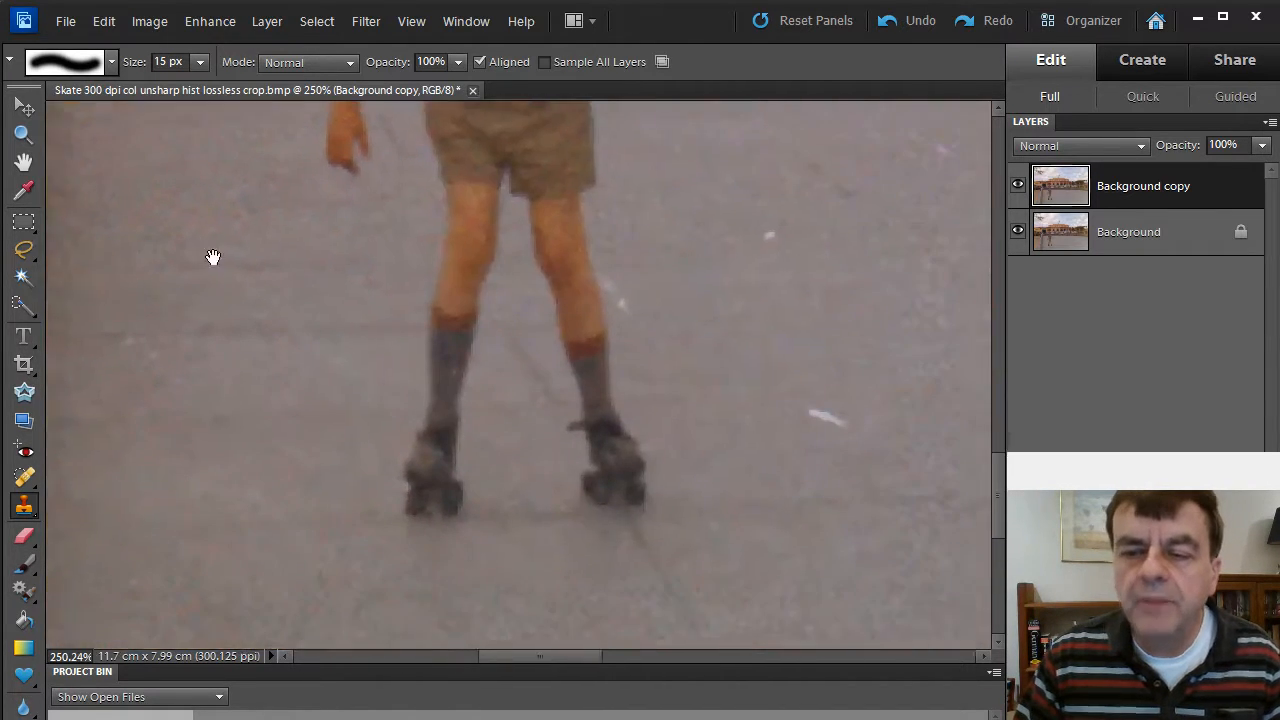
click(726, 229)
drag(771, 400, 796, 412)
drag(797, 306, 566, 491)
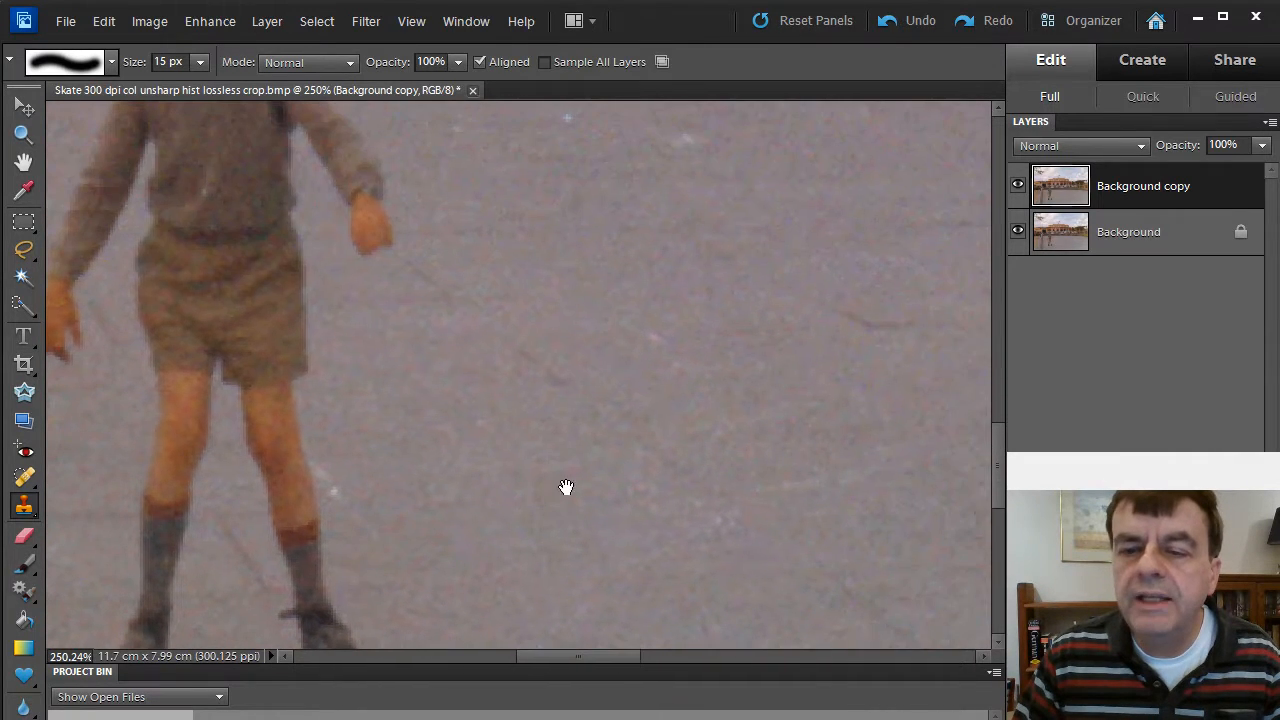
drag(632, 277, 569, 537)
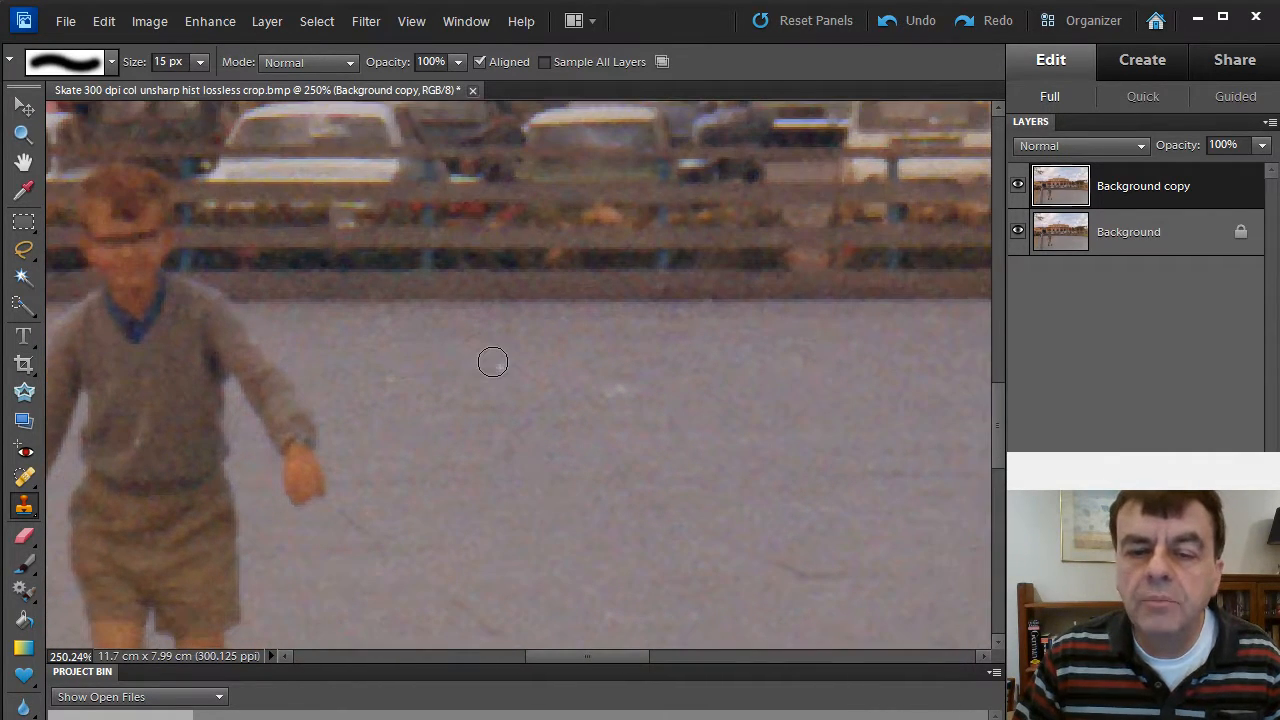
click(520, 342)
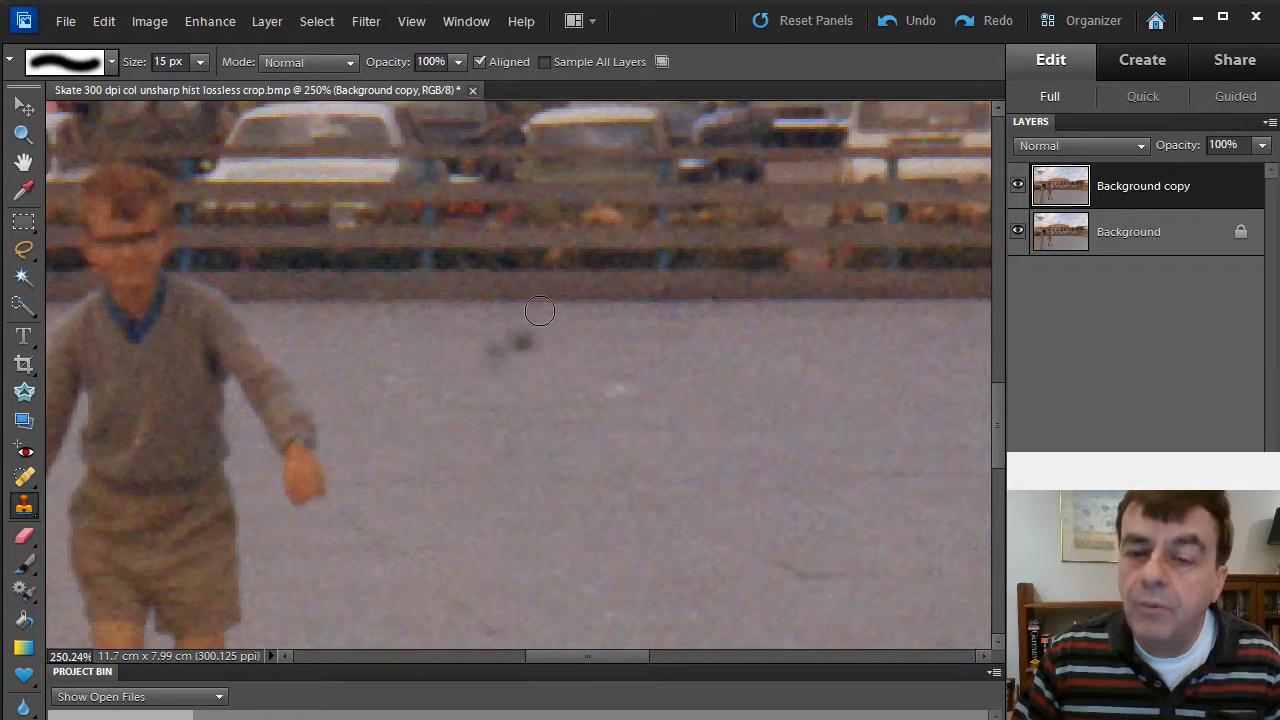
key(ctrl+z)
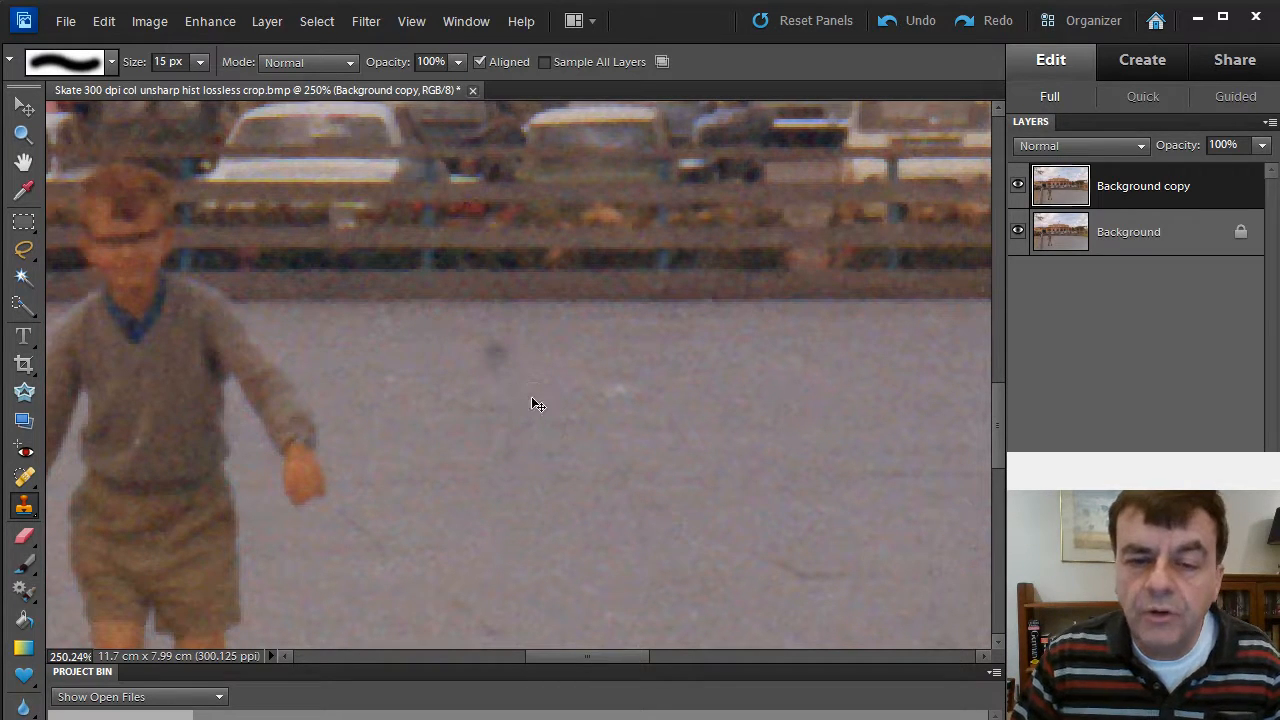
key(ctrl+z)
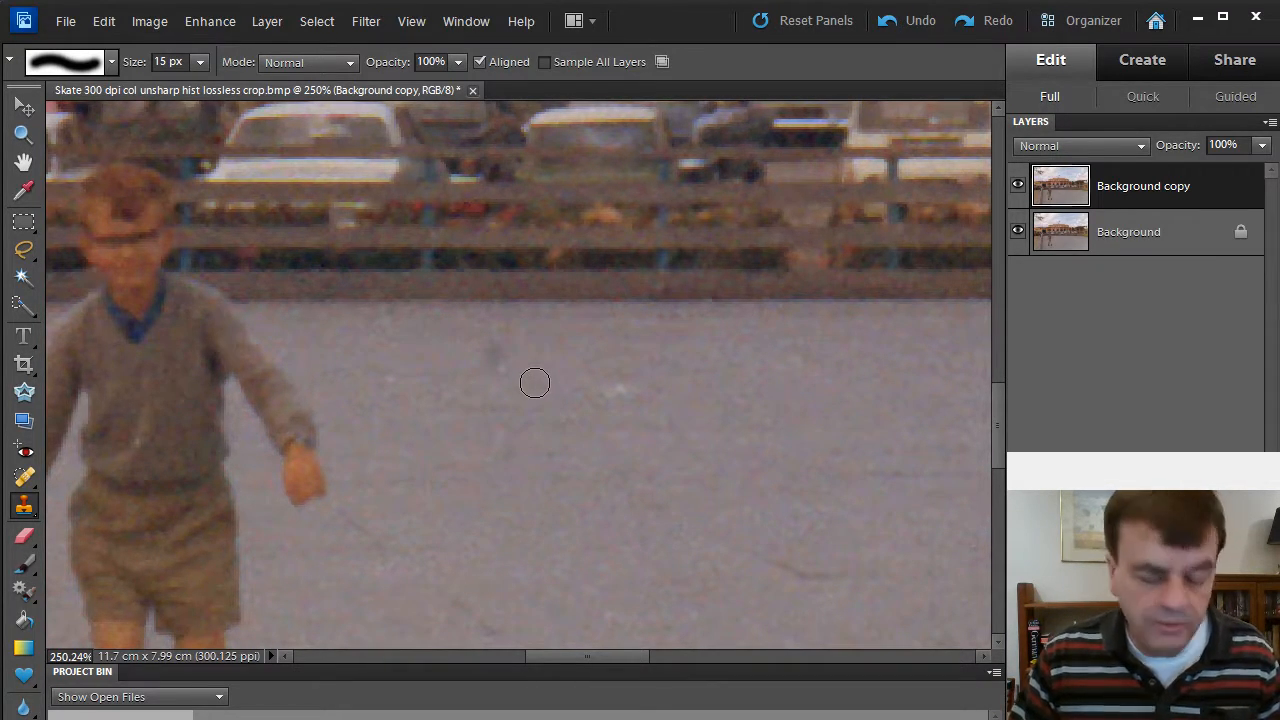
Step: Sample clean rink surface near the fence and clone out the dark smudge and white marks in front of it
alt+click(543, 389)
drag(496, 366, 495, 355)
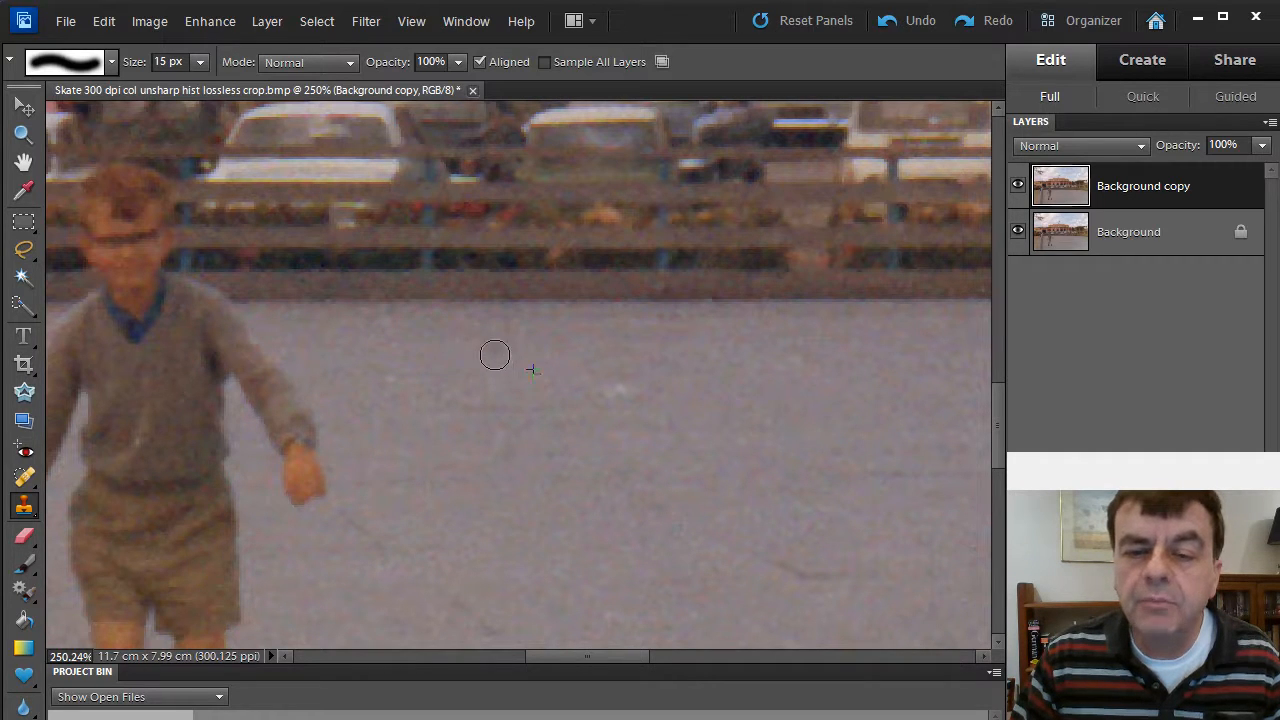
mouse_move(620, 387)
mouse_down()
mouse_move(610, 391)
mouse_move(625, 392)
mouse_up()
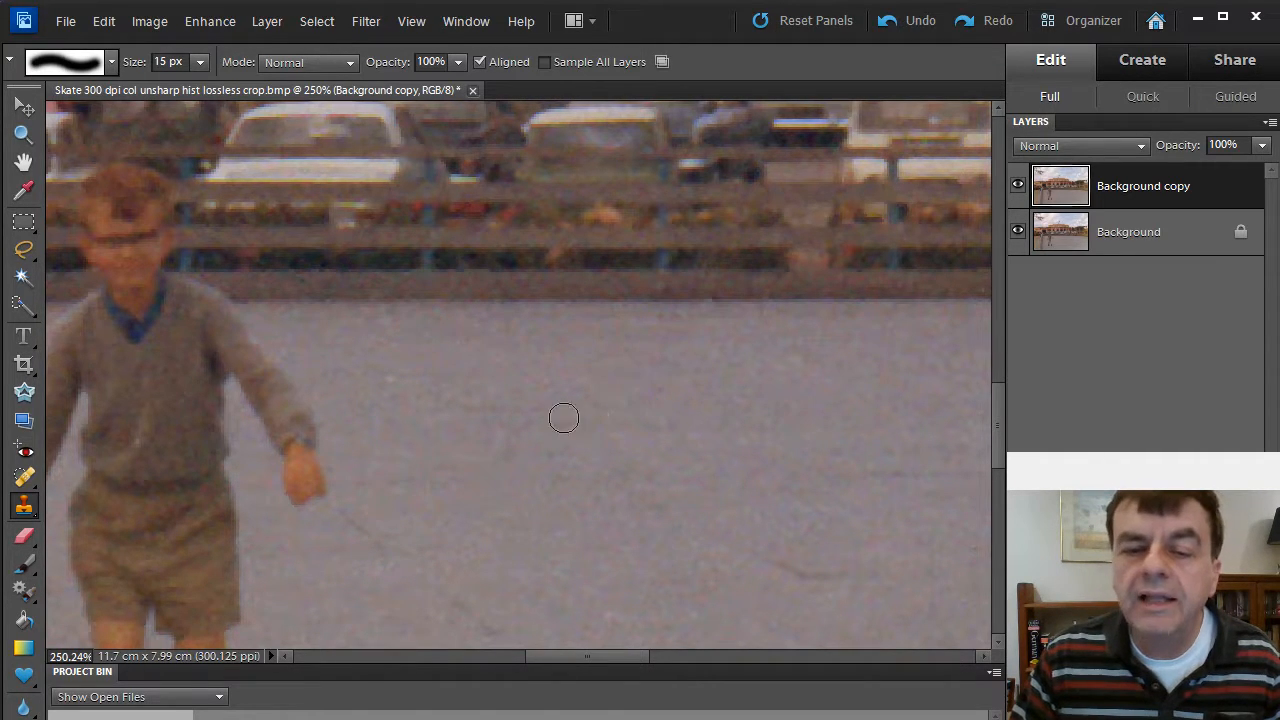
Step: Clone out the white specks on the rink surface near the far fence and along the photo's lower edge
scroll(783, 437, down, 3)
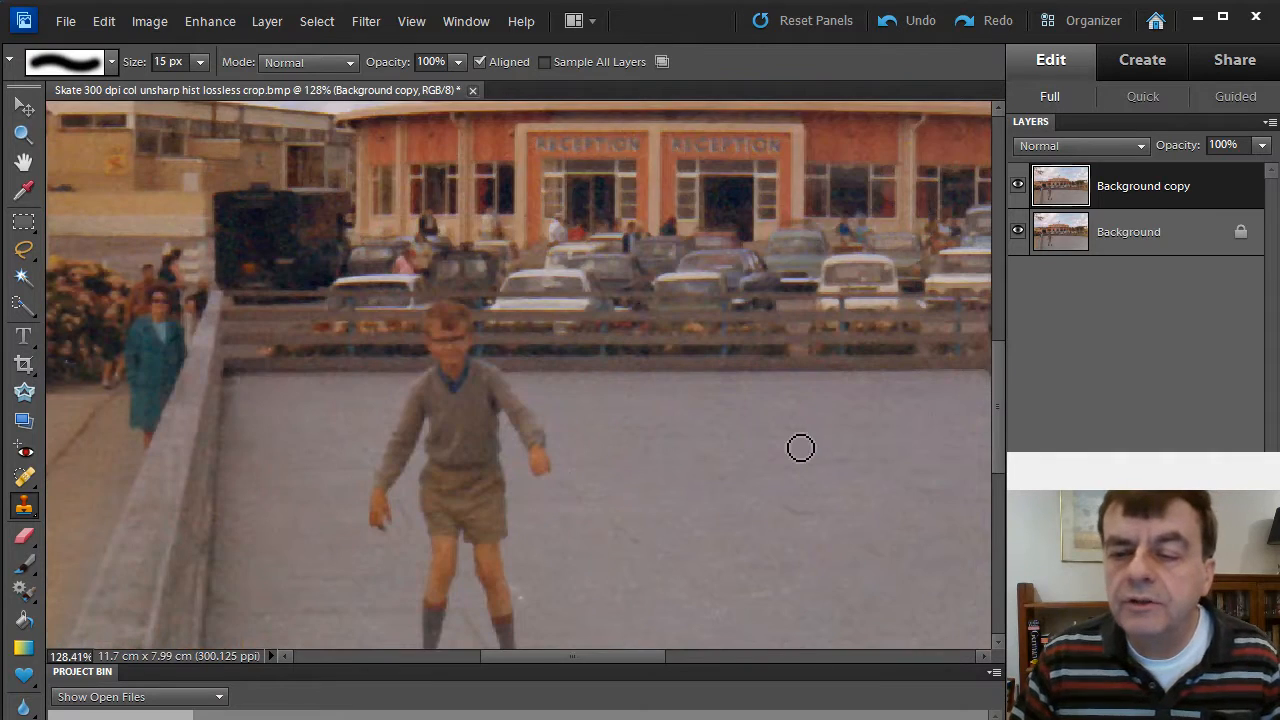
drag(883, 491, 461, 269)
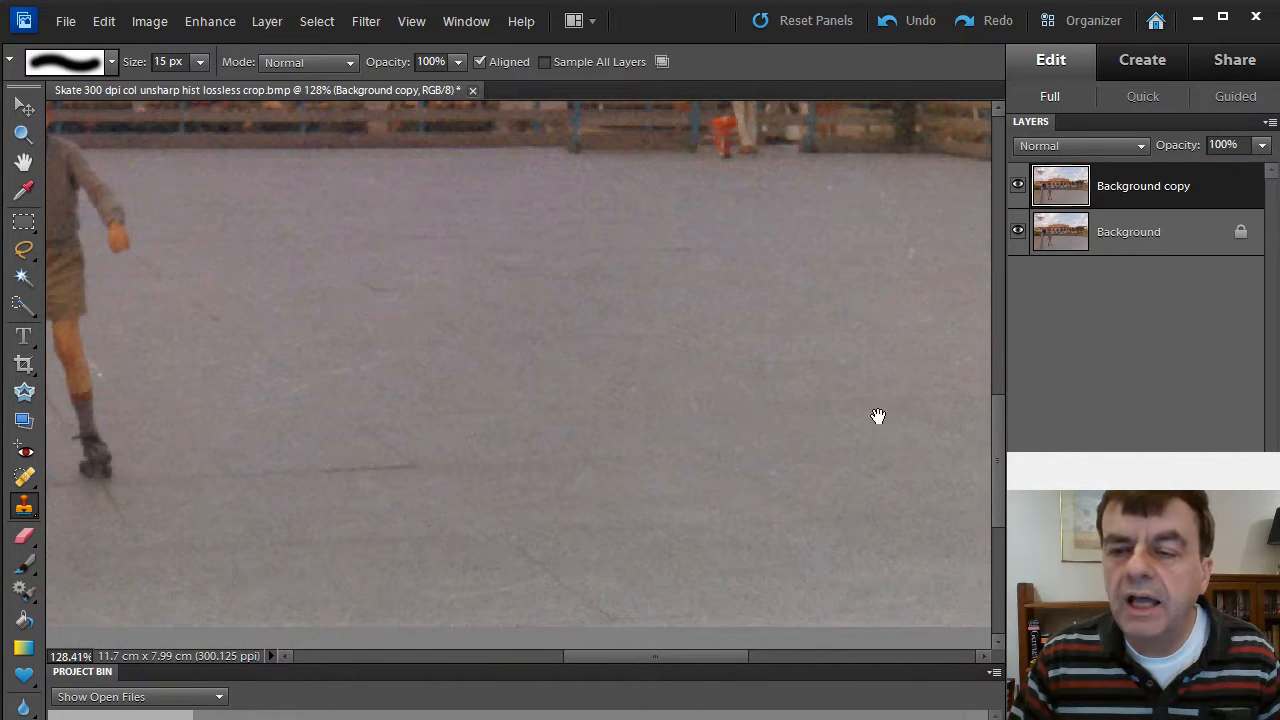
drag(878, 416, 697, 469)
scroll(746, 391, up, 2)
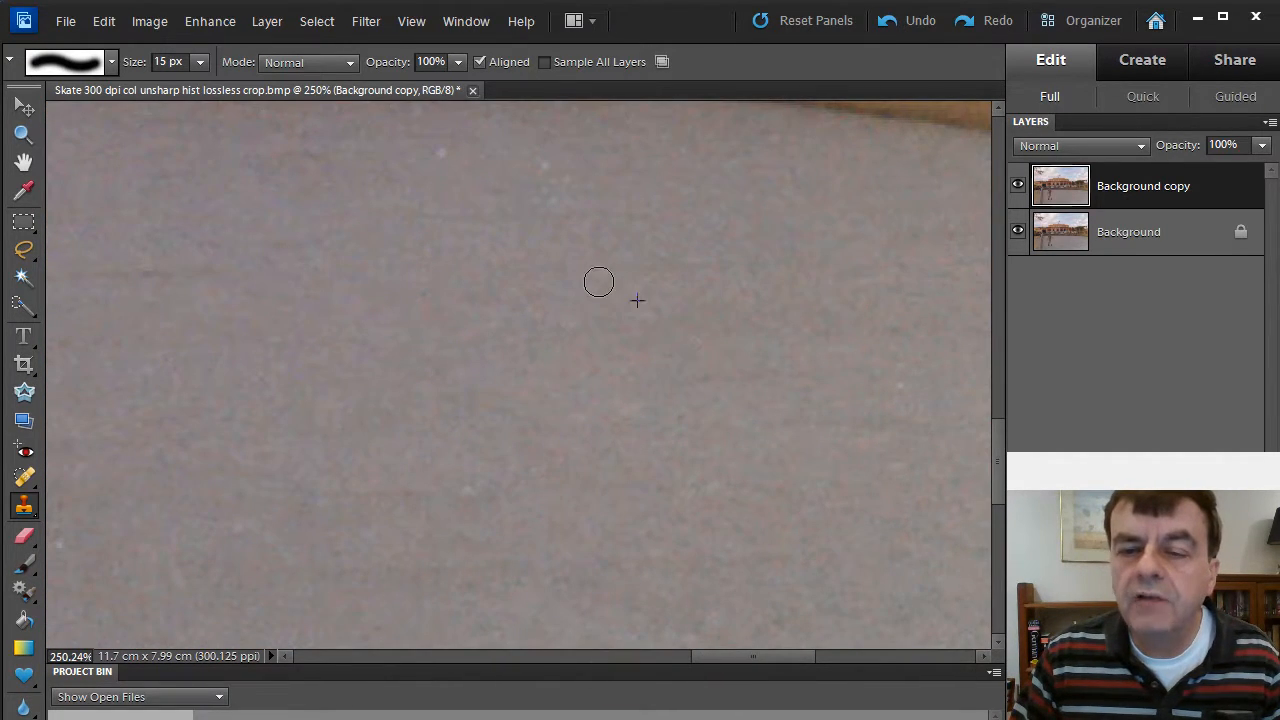
scroll(623, 385, down, 3)
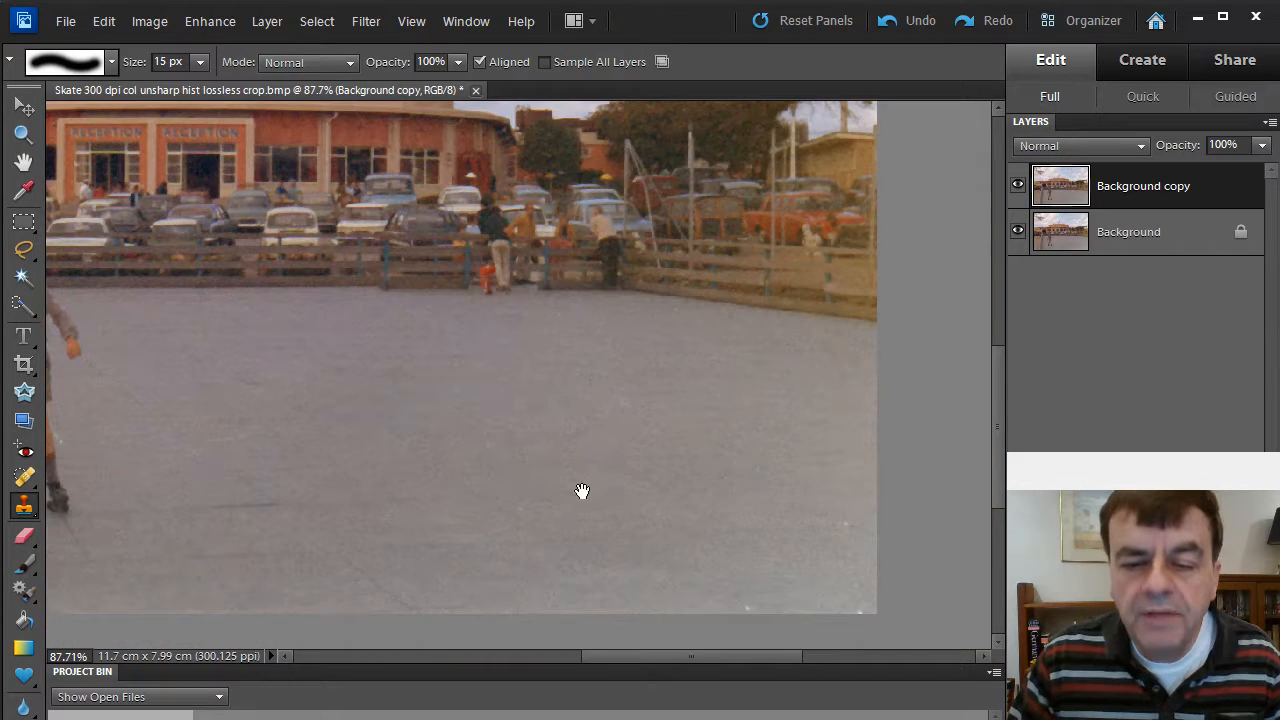
drag(582, 491, 640, 289)
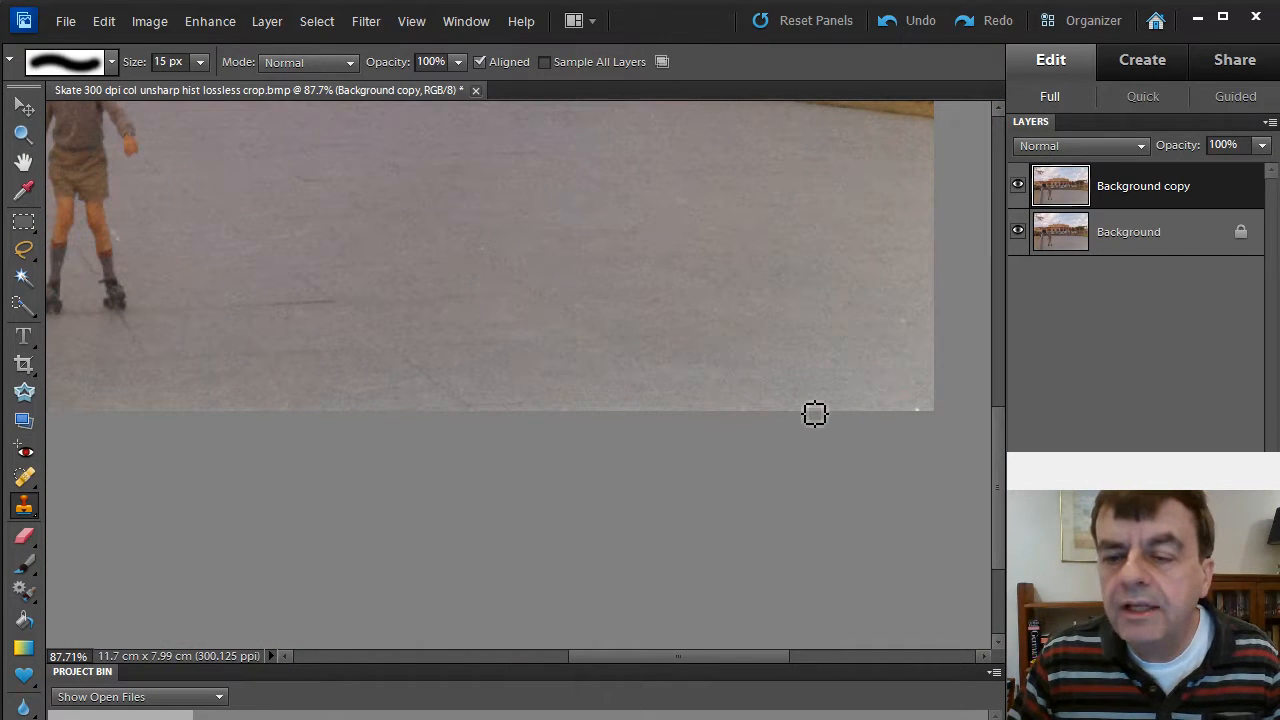
scroll(273, 265, up, 2)
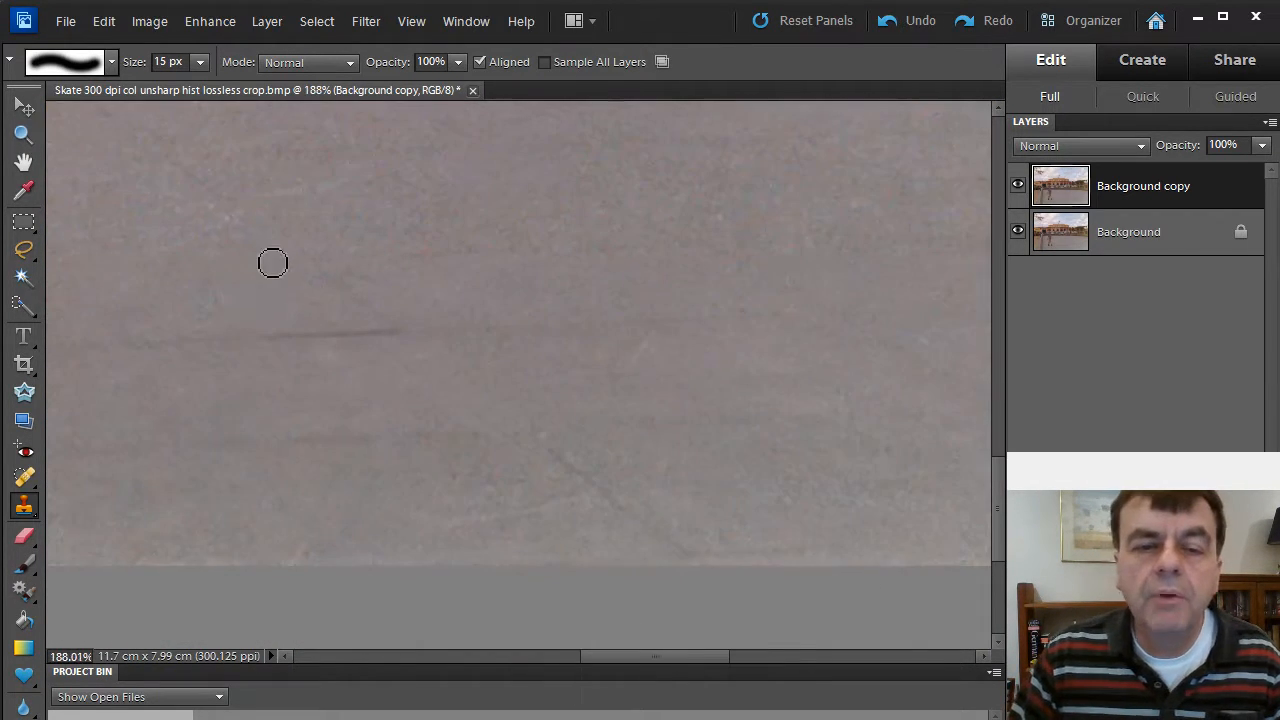
Step: Clone out the remaining white marks beside the boy's bare calf using the adjacent rink surface
drag(243, 346, 902, 455)
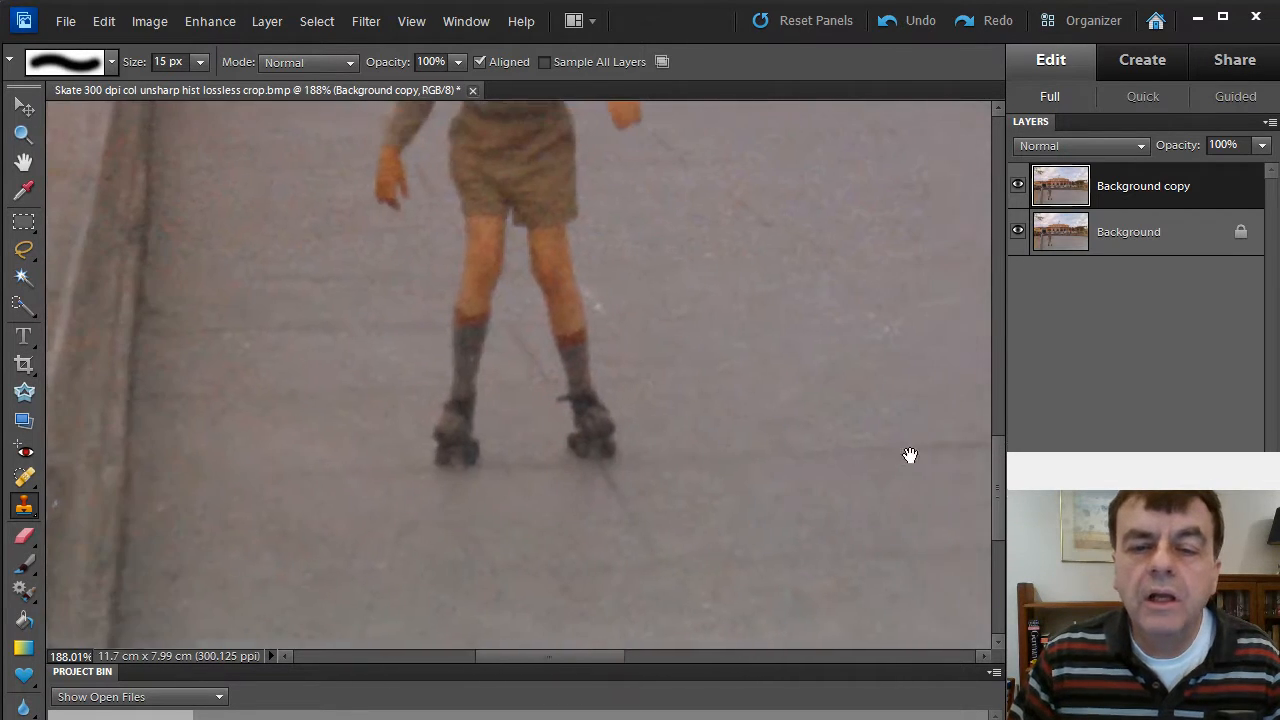
scroll(734, 297, up, 2)
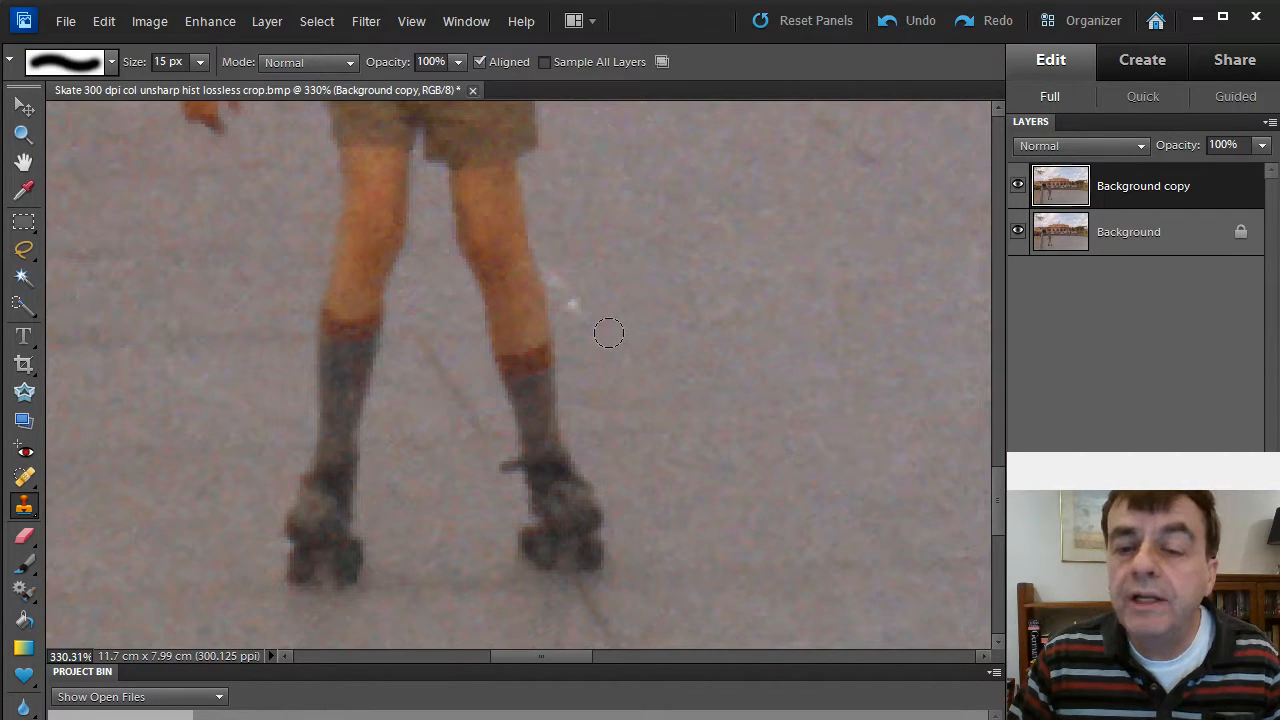
drag(600, 326, 554, 261)
scroll(670, 350, down, 2)
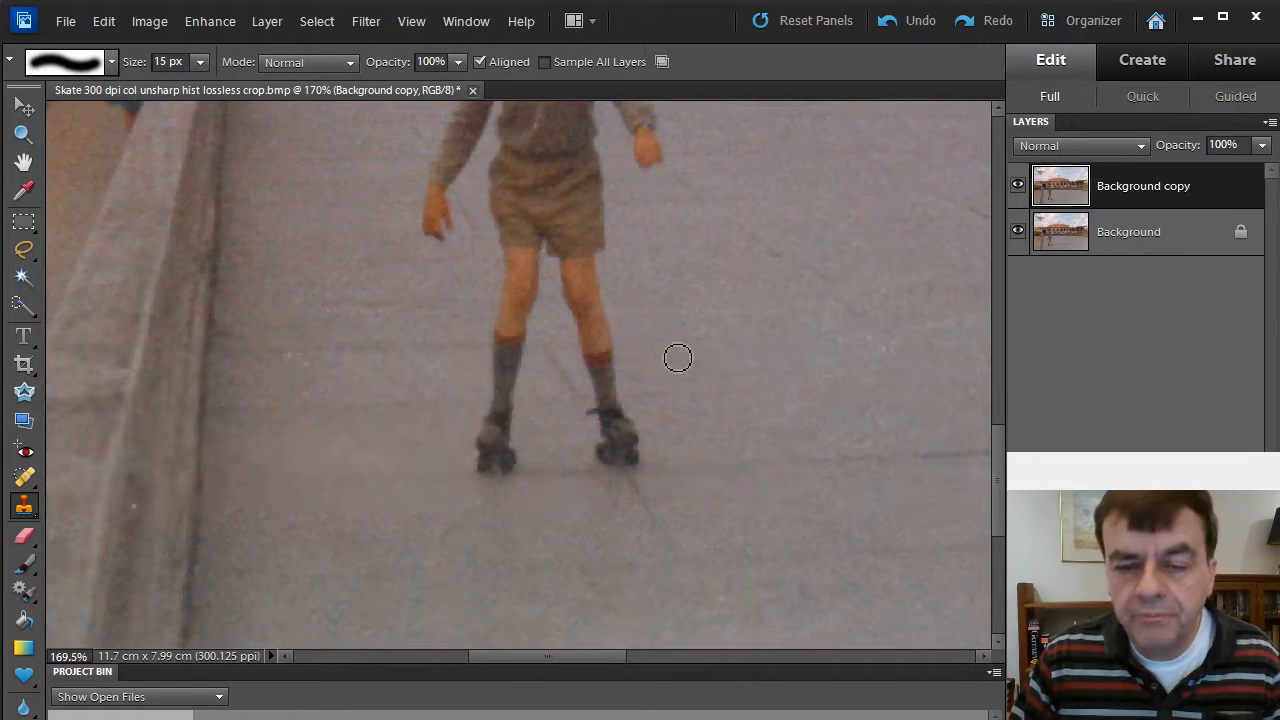
Step: Remove the vertical scratch and the white speck in the blue sky with a 25 px Content-Aware Spot Healing Brush
scroll(677, 358, down, 2)
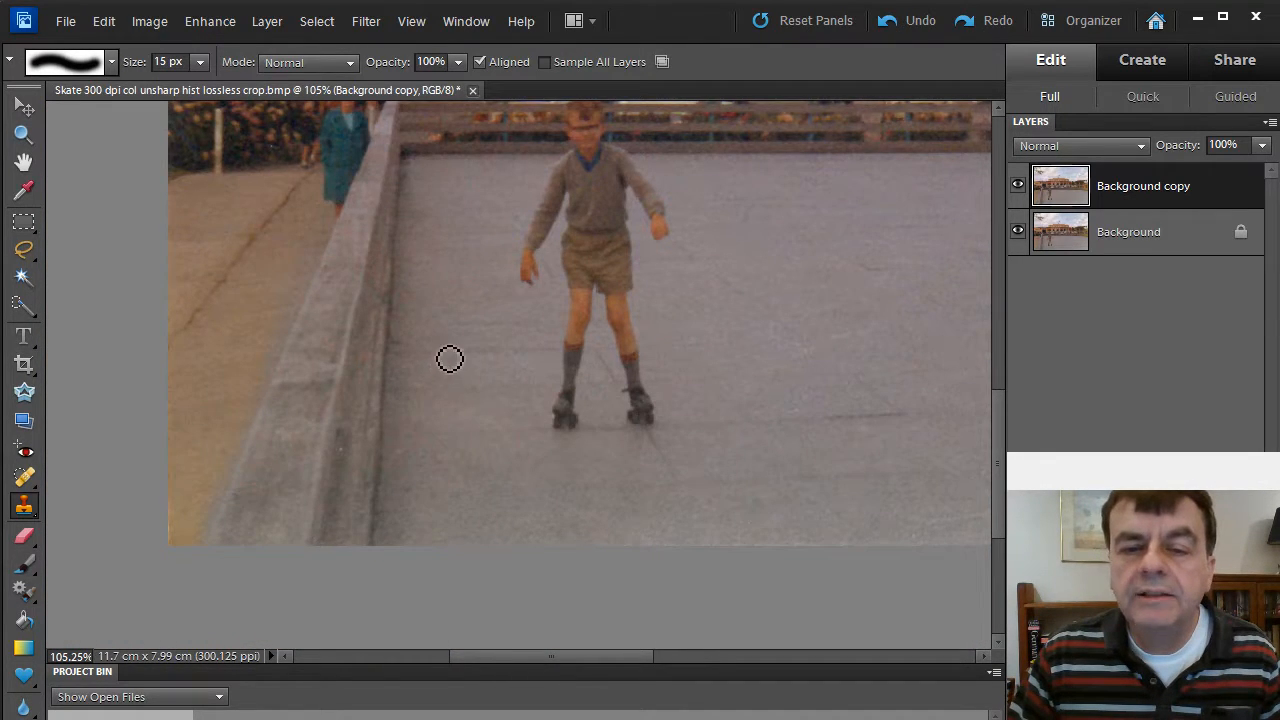
scroll(450, 359, down, 3)
scroll(478, 201, up, 3)
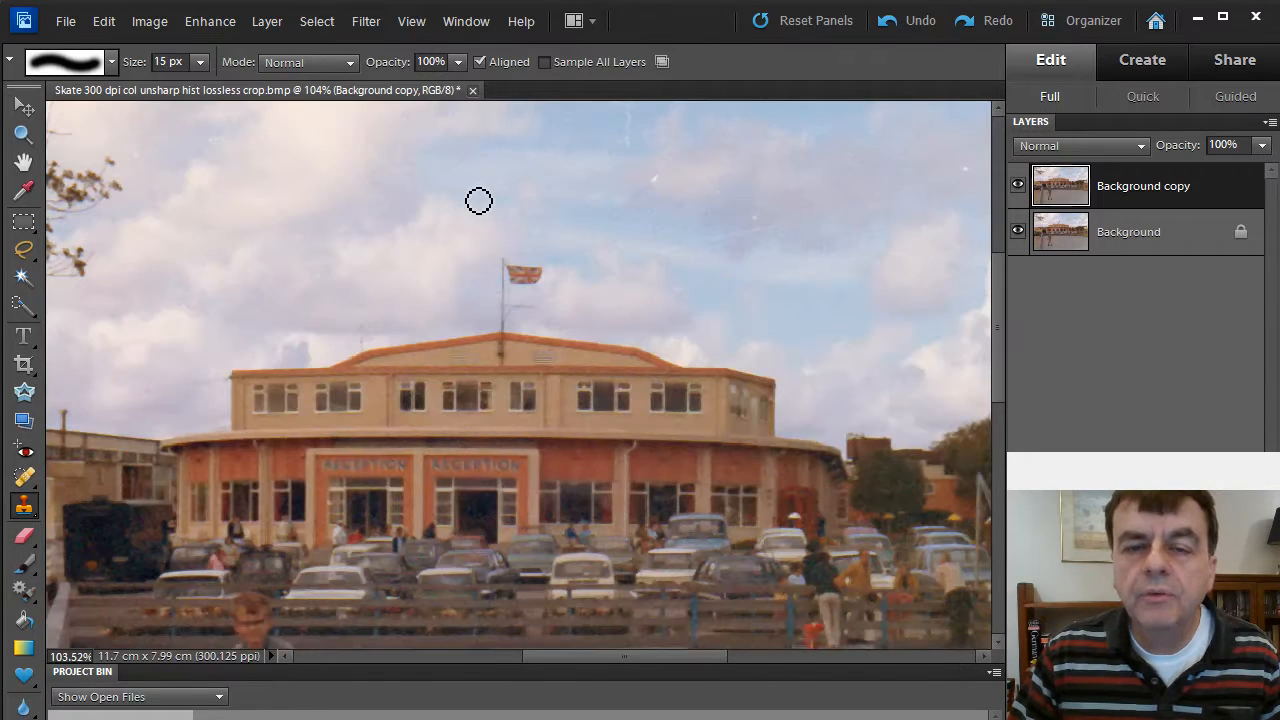
click(25, 479)
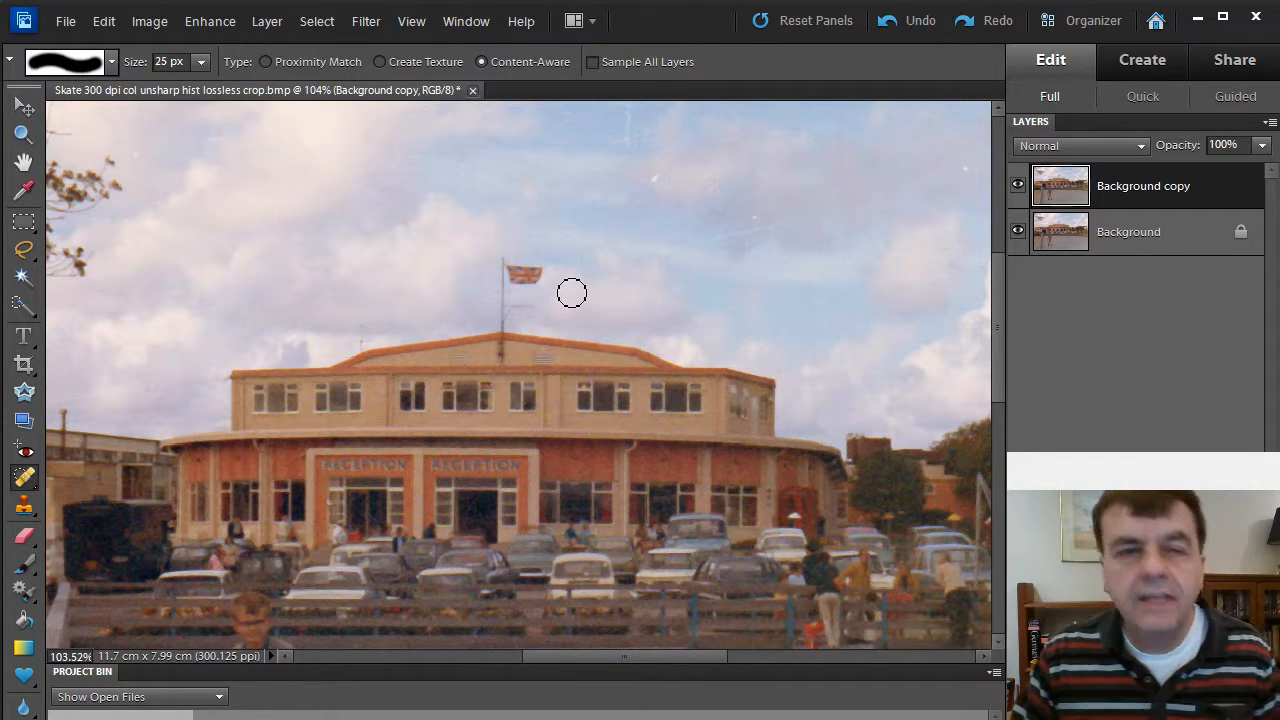
scroll(502, 220, up, 5)
mouse_move(720, 309)
mouse_down()
mouse_move(686, 391)
mouse_move(634, 614)
mouse_up()
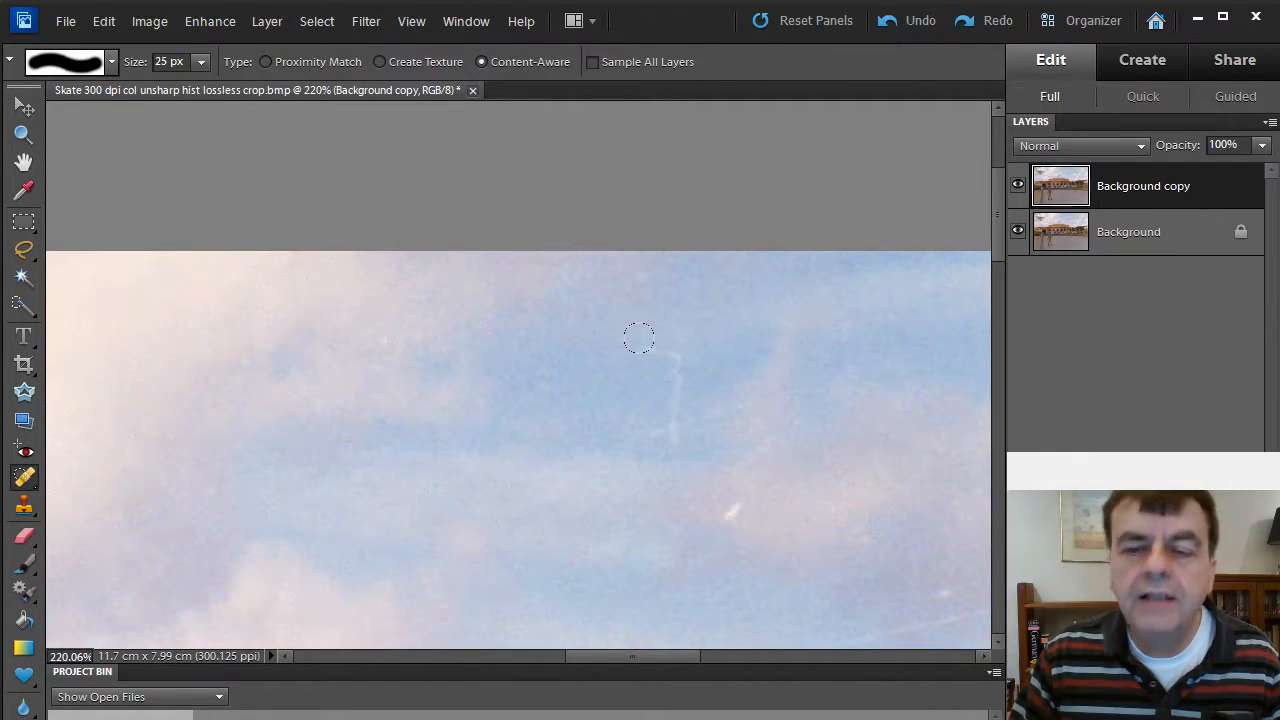
mouse_move(638, 340)
mouse_down()
mouse_move(662, 360)
mouse_move(676, 442)
mouse_up()
click(735, 505)
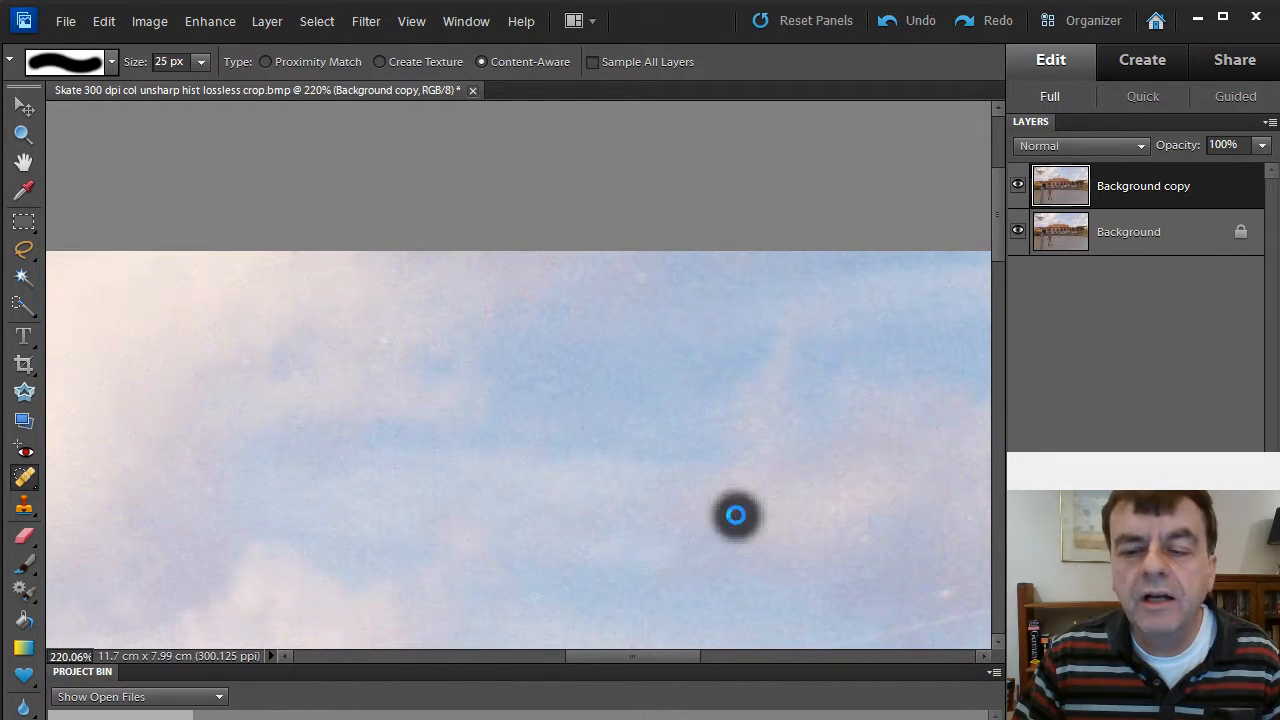
Step: Heal the thin diagonal scratch and the scattered white specks in the sky between the flag and the large bright cloud
scroll(831, 409, down, 2)
mouse_move(857, 474)
mouse_down()
mouse_move(759, 392)
mouse_move(620, 349)
mouse_up()
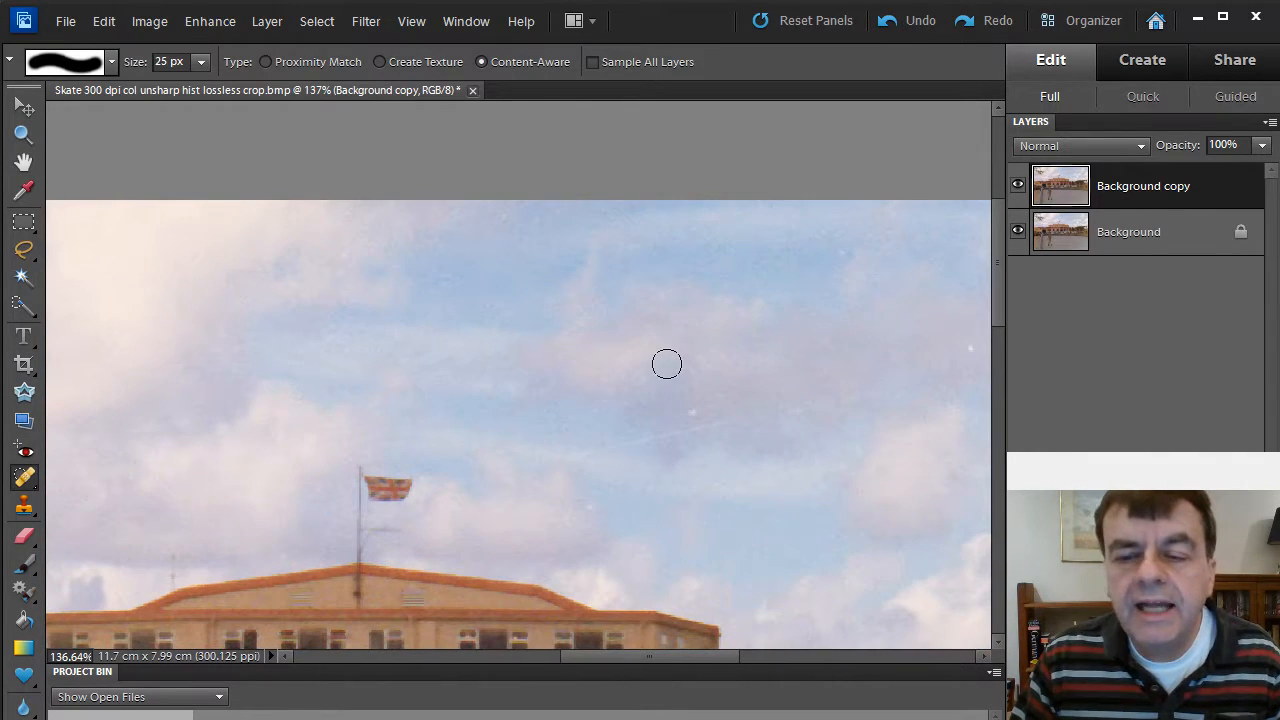
click(684, 410)
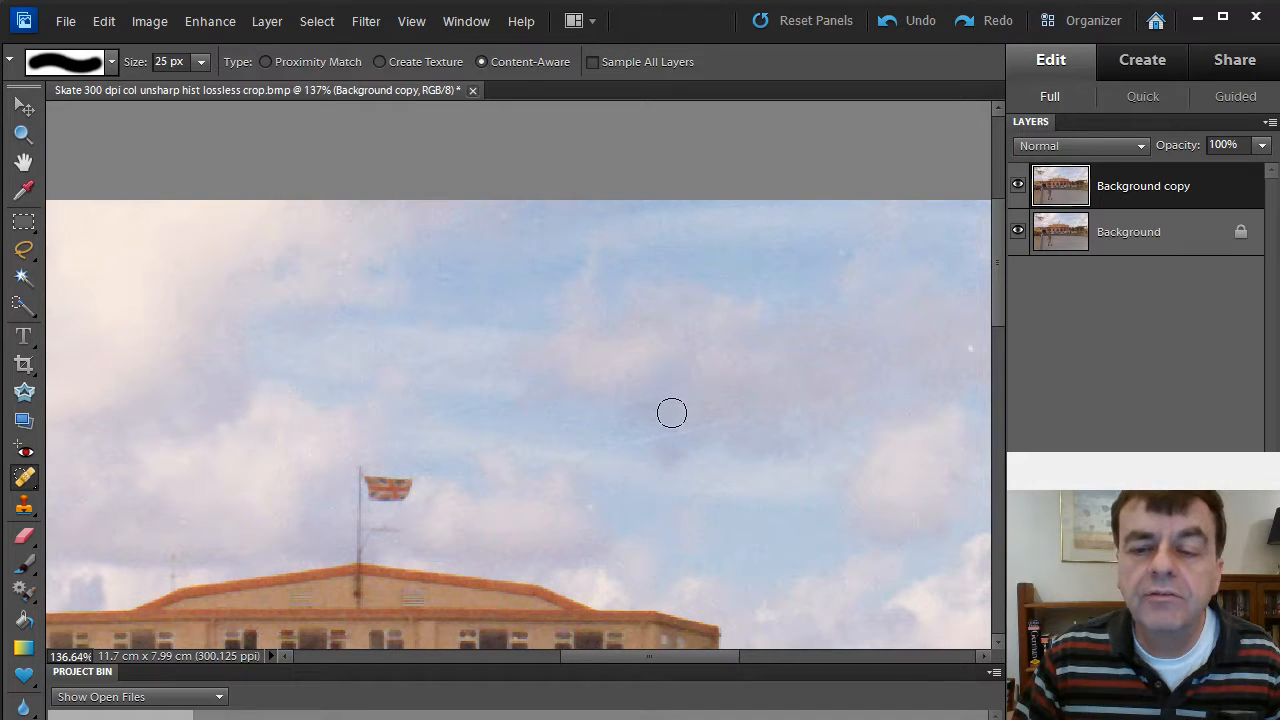
mouse_move(591, 451)
mouse_down()
mouse_move(806, 411)
mouse_move(755, 394)
mouse_move(573, 382)
mouse_up()
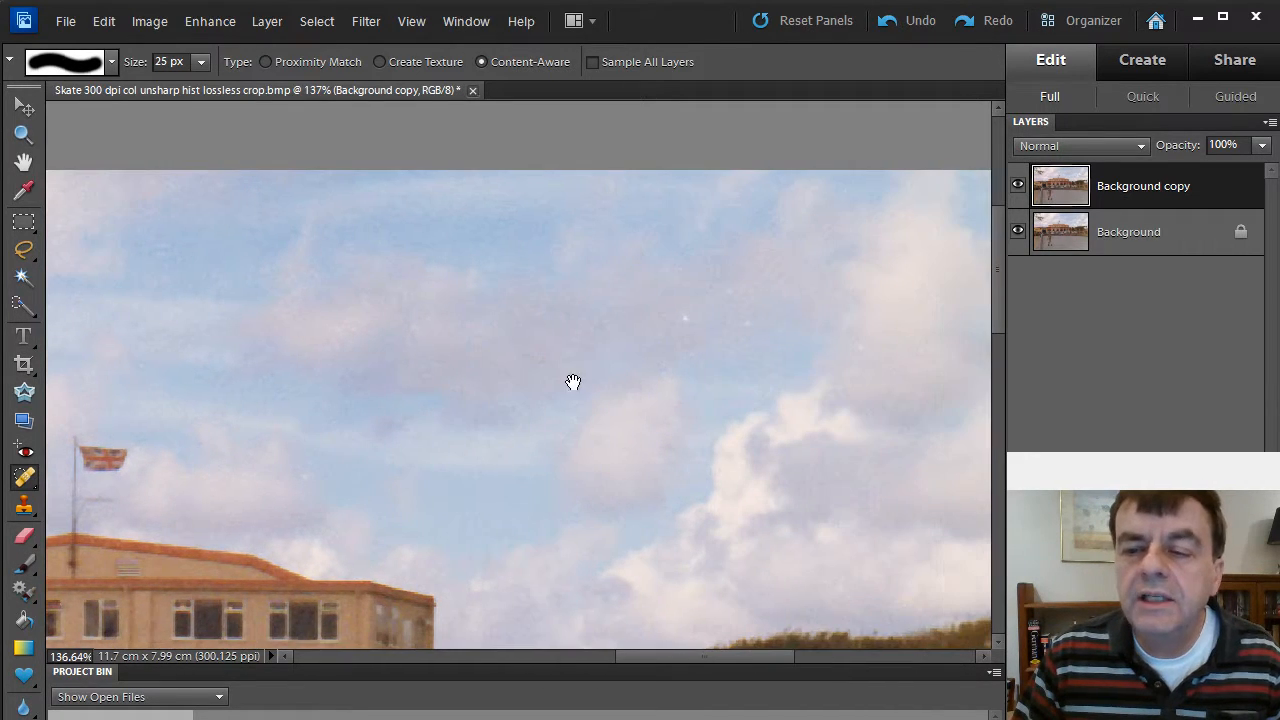
click(675, 315)
click(744, 321)
click(727, 288)
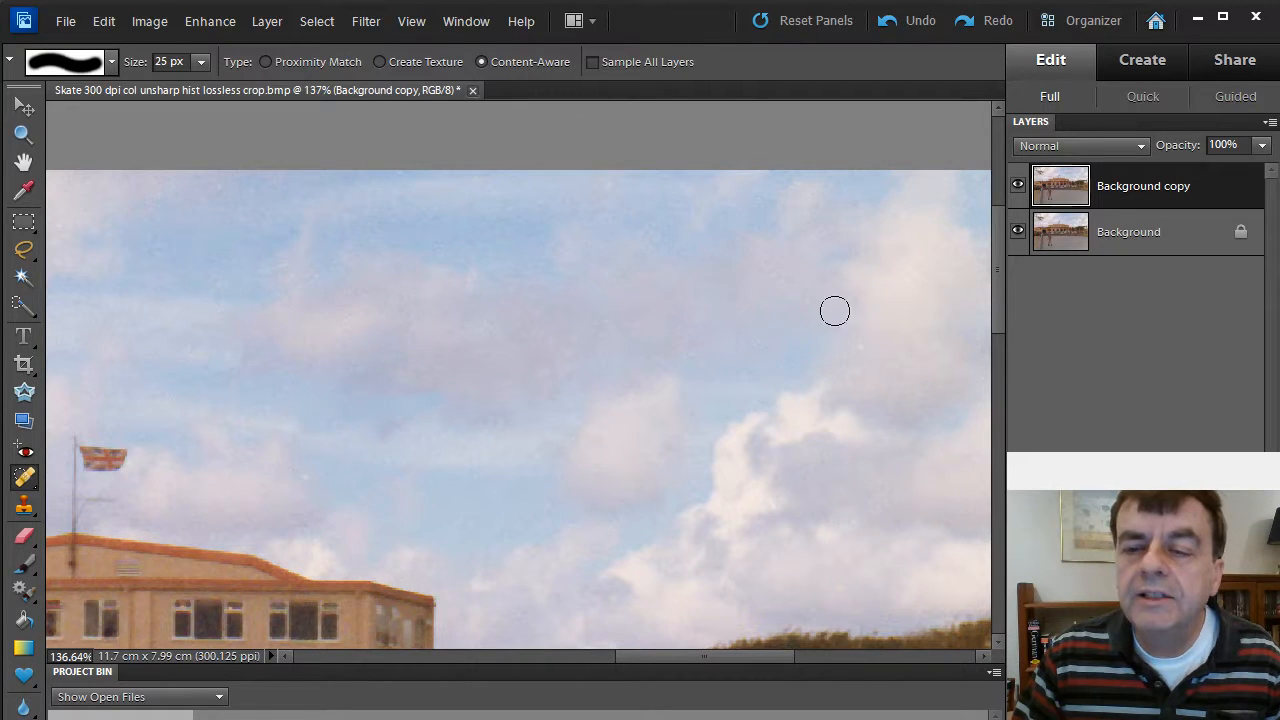
drag(835, 311, 509, 300)
Step: Heal the small white specks in the sky just beside the flag
drag(434, 463, 843, 306)
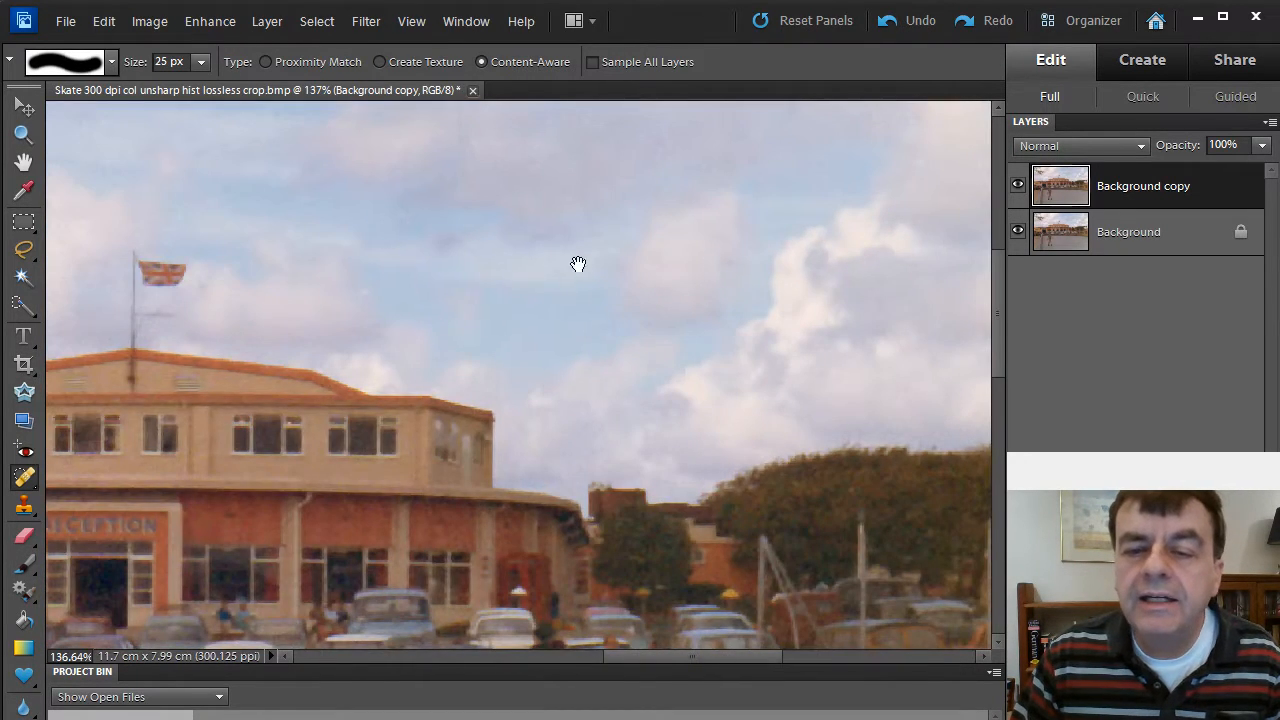
scroll(523, 240, up, 3)
drag(323, 302, 677, 296)
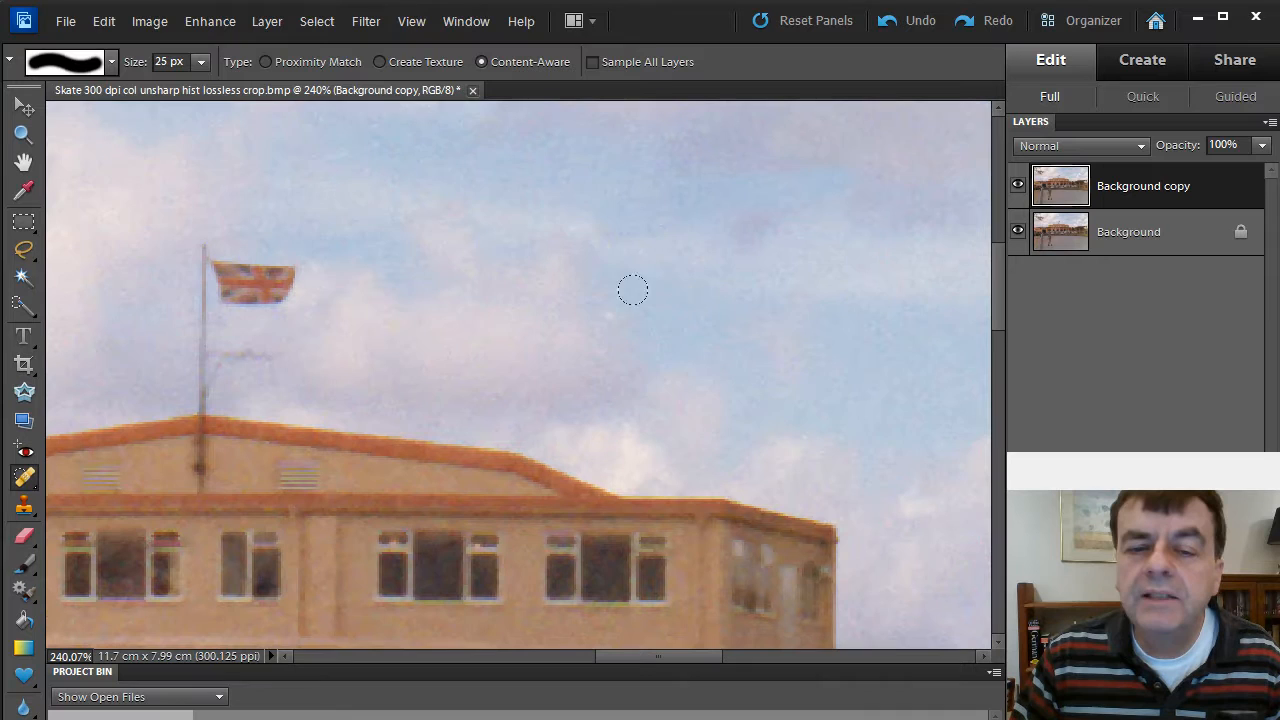
drag(317, 300, 928, 279)
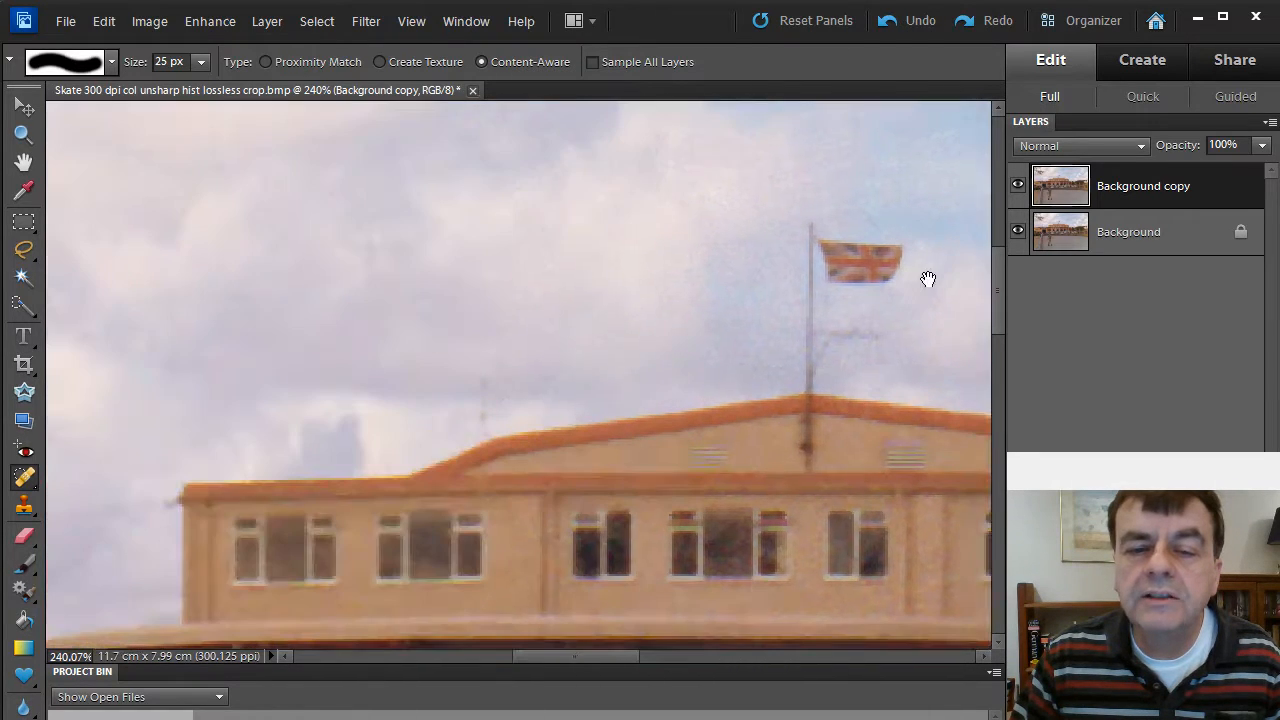
Step: Heal the specks in the clouds between the flag and the tree branches, including the one at the photo's upper edge
drag(521, 290, 806, 209)
drag(433, 305, 694, 397)
drag(211, 343, 261, 488)
drag(637, 295, 599, 430)
click(493, 336)
click(533, 239)
scroll(746, 348, down, 3)
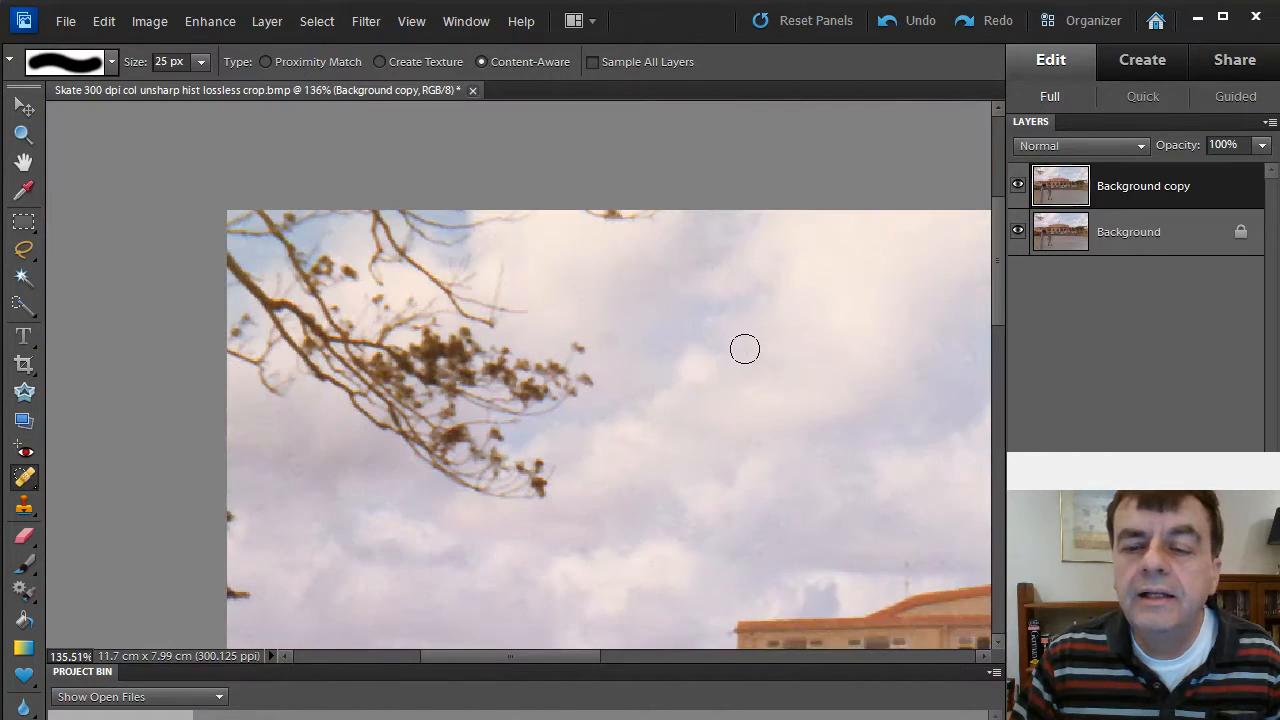
scroll(551, 271, right, 5)
click(486, 214)
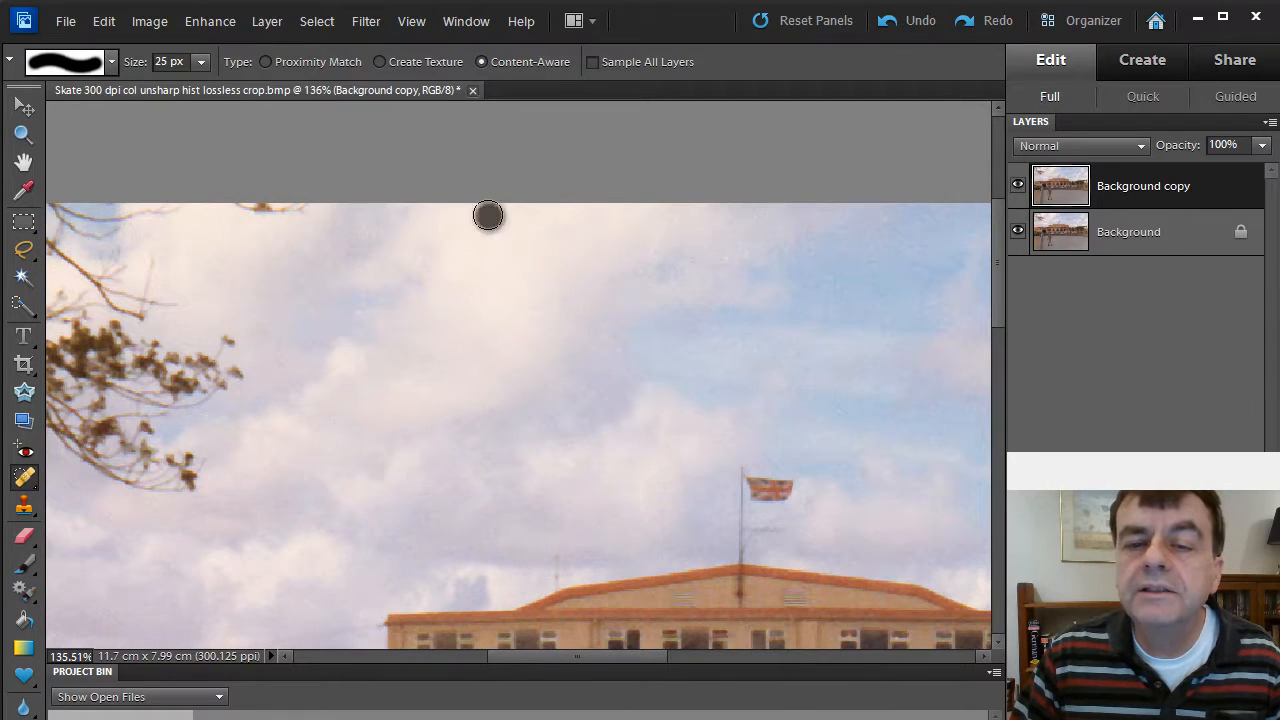
Step: Reduce the Spot Healing Brush to 10 px and heal the marks in the sky above the low building's chimney
drag(509, 434, 590, 179)
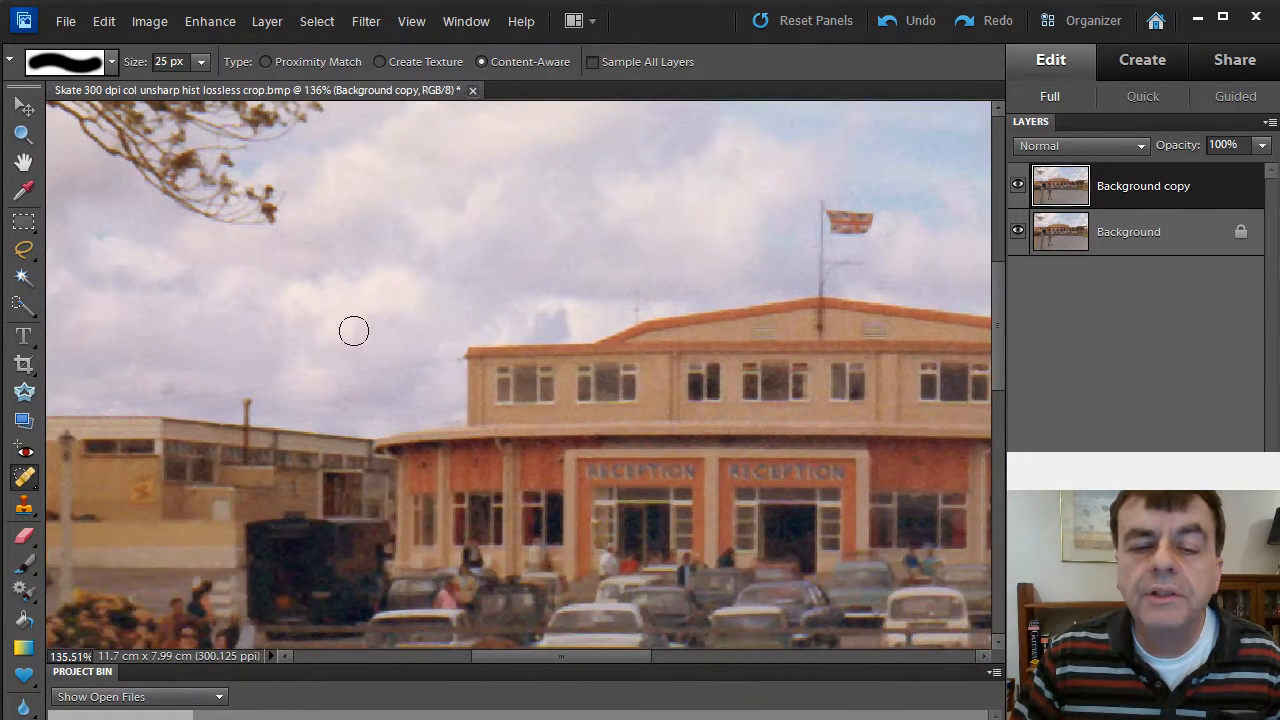
scroll(586, 237, up, 3)
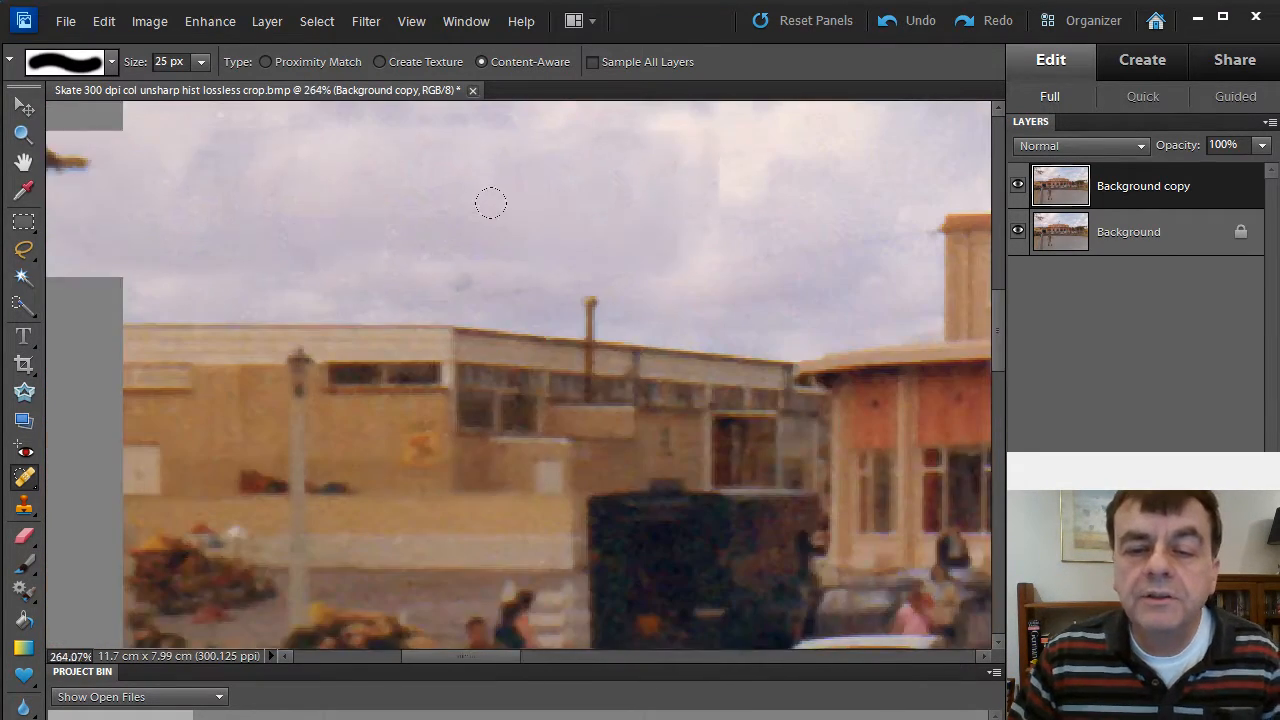
scroll(491, 204, up, 1)
key([)
click(443, 305)
click(449, 271)
Step: Clone skin from the cheek of the woman in the teal coat over the pale patch on her forehead with a 3 px Clone Stamp
drag(366, 489, 451, 194)
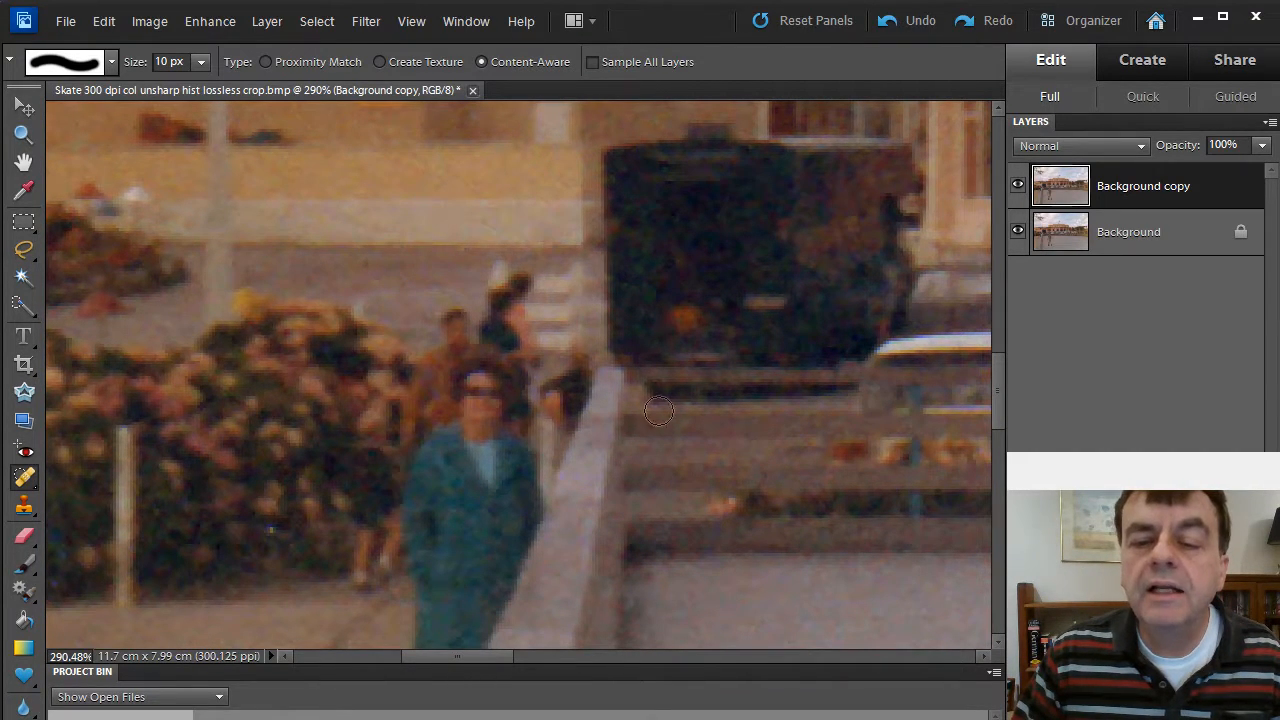
scroll(477, 377, up, 3)
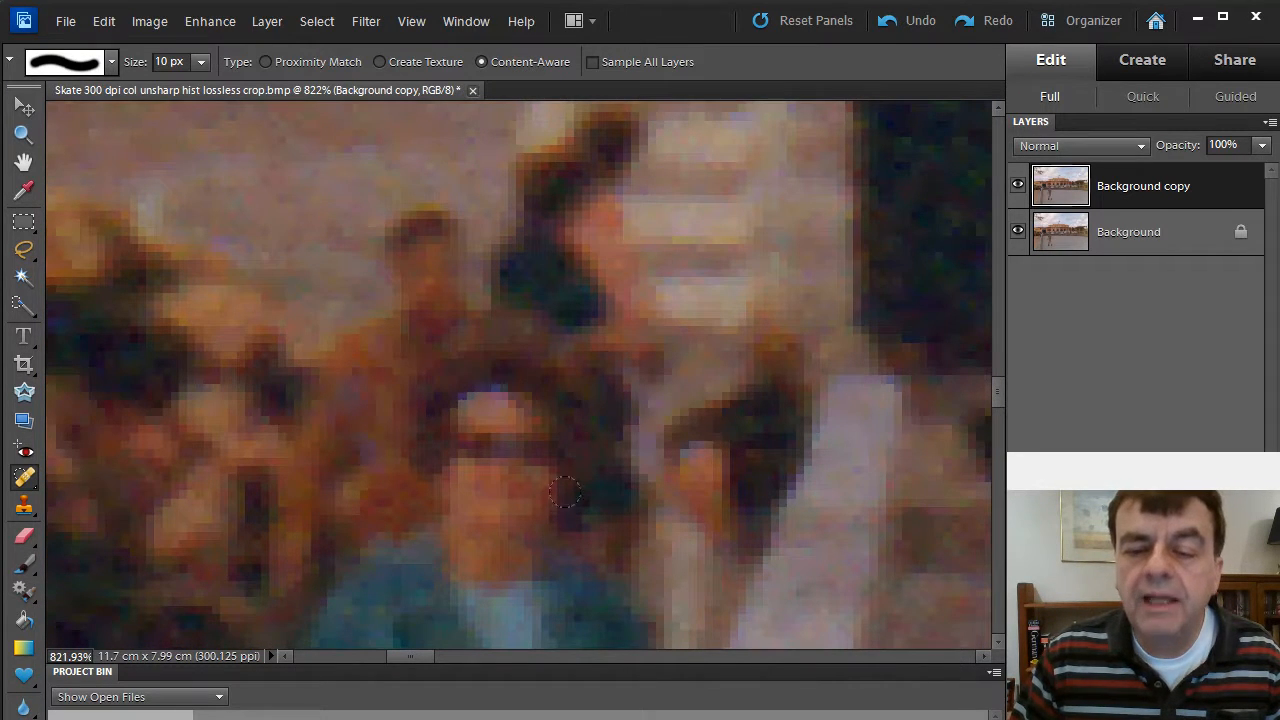
scroll(538, 415, up, 3)
drag(632, 438, 610, 360)
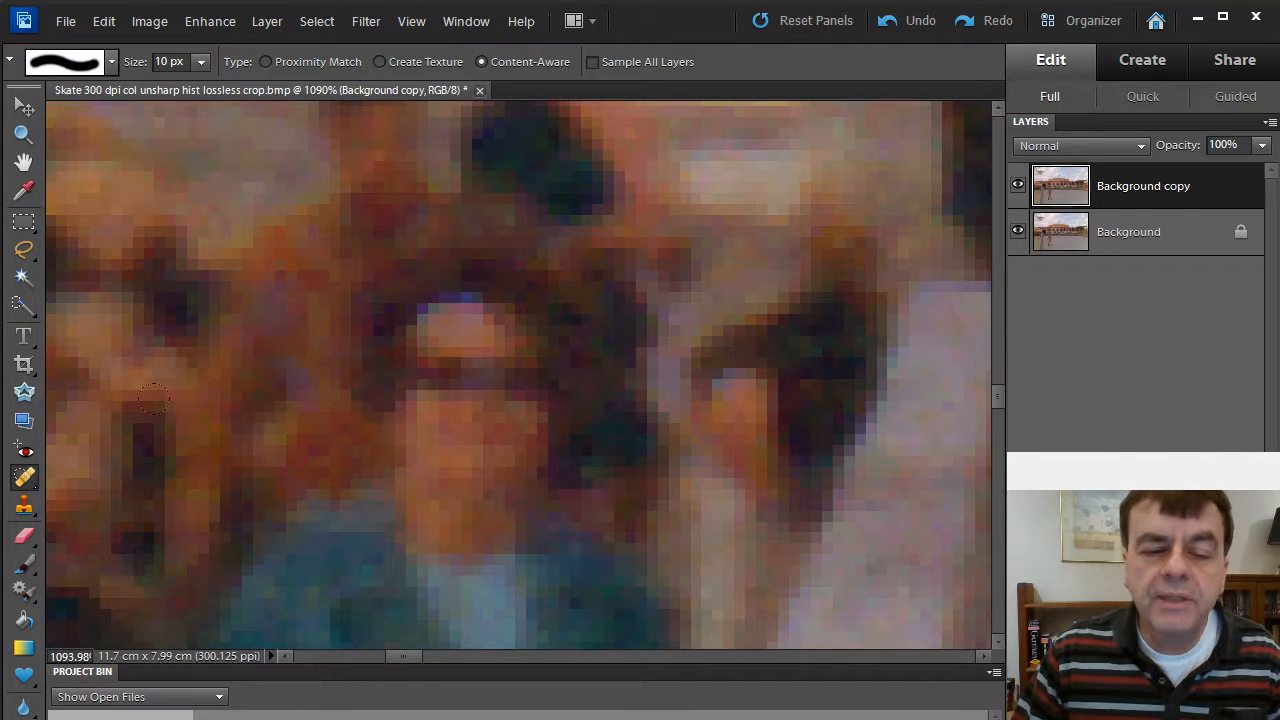
click(25, 506)
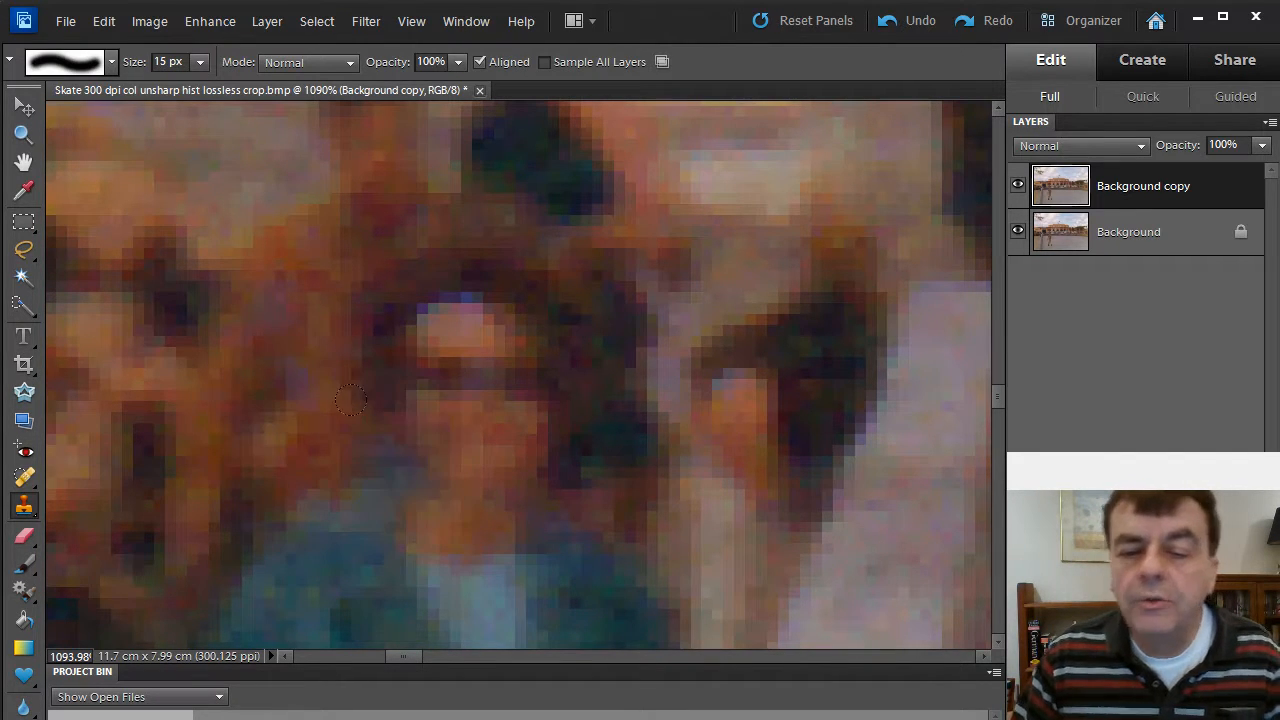
key(bracketleft)
key(bracketleft)
key(bracketleft)
key(bracketleft)
key(bracketleft)
key(bracketleft)
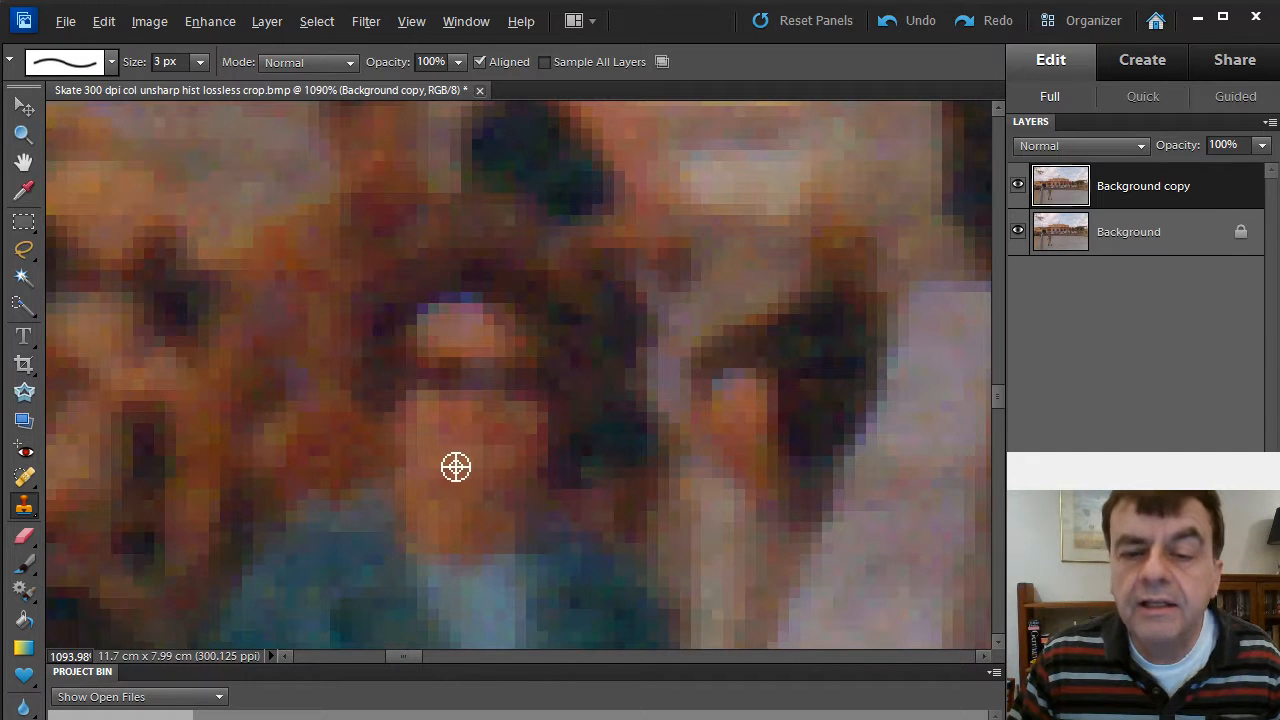
mouse_move(476, 311)
mouse_down()
mouse_move(432, 317)
mouse_move(470, 355)
mouse_up()
scroll(639, 386, down, 2)
Step: Compare the boy's face with the Background copy layer hidden and shown
scroll(639, 386, down, 5)
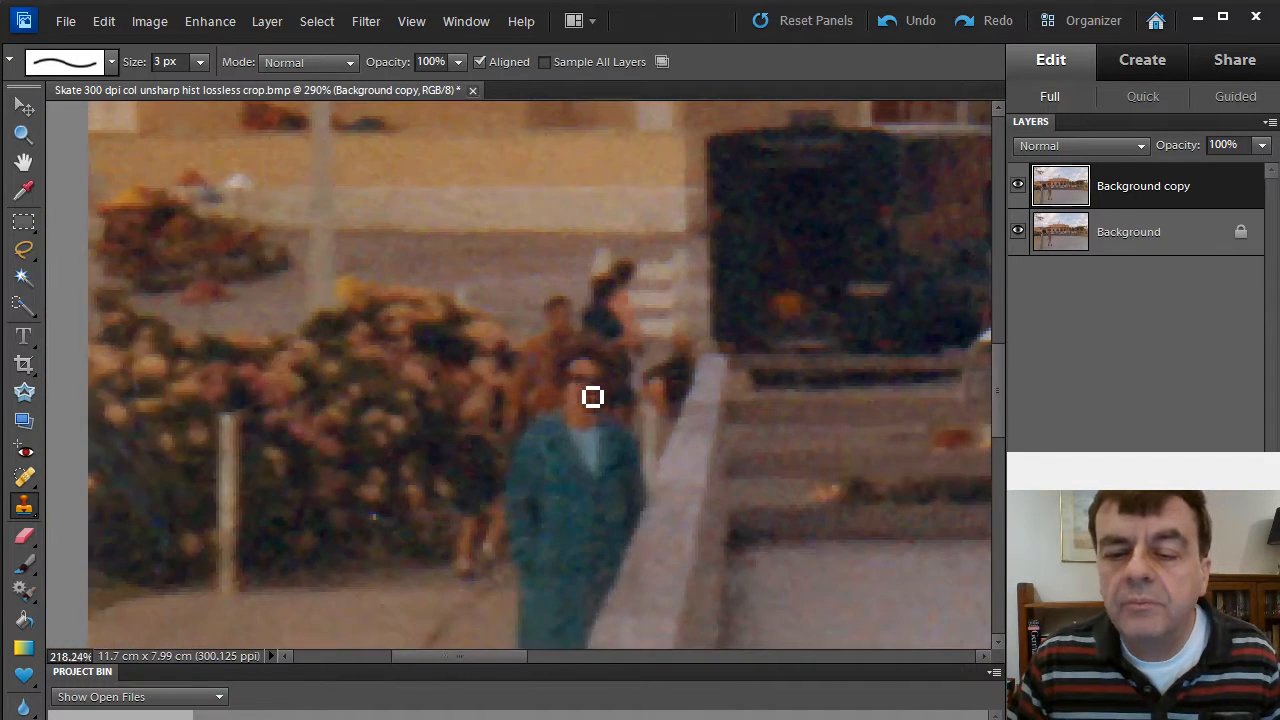
scroll(589, 392, down, 1)
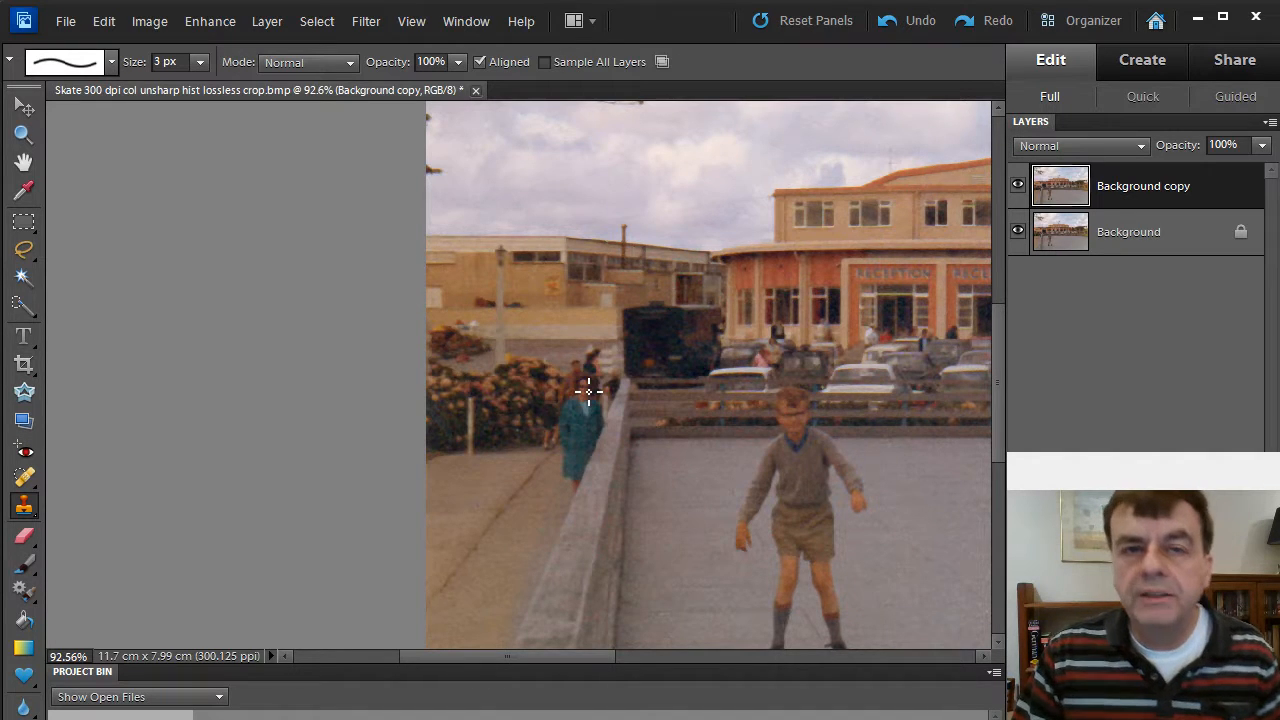
scroll(589, 392, down, 4)
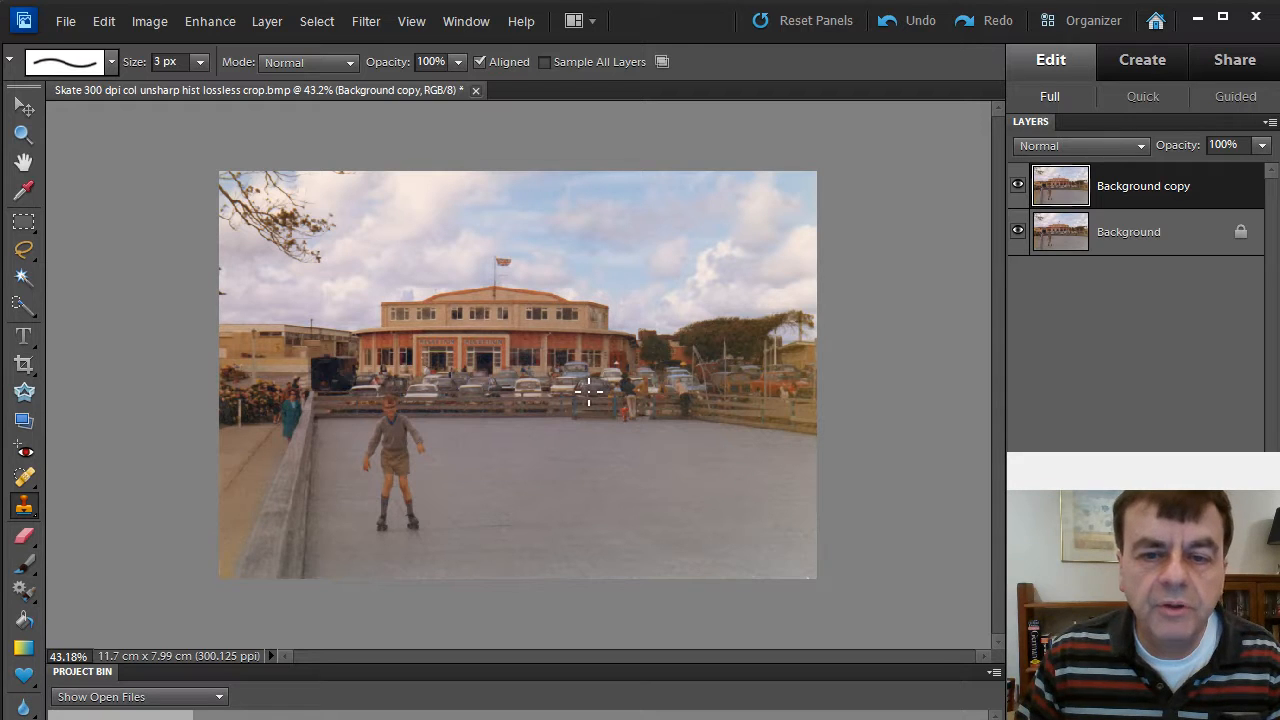
scroll(380, 425, up, 5)
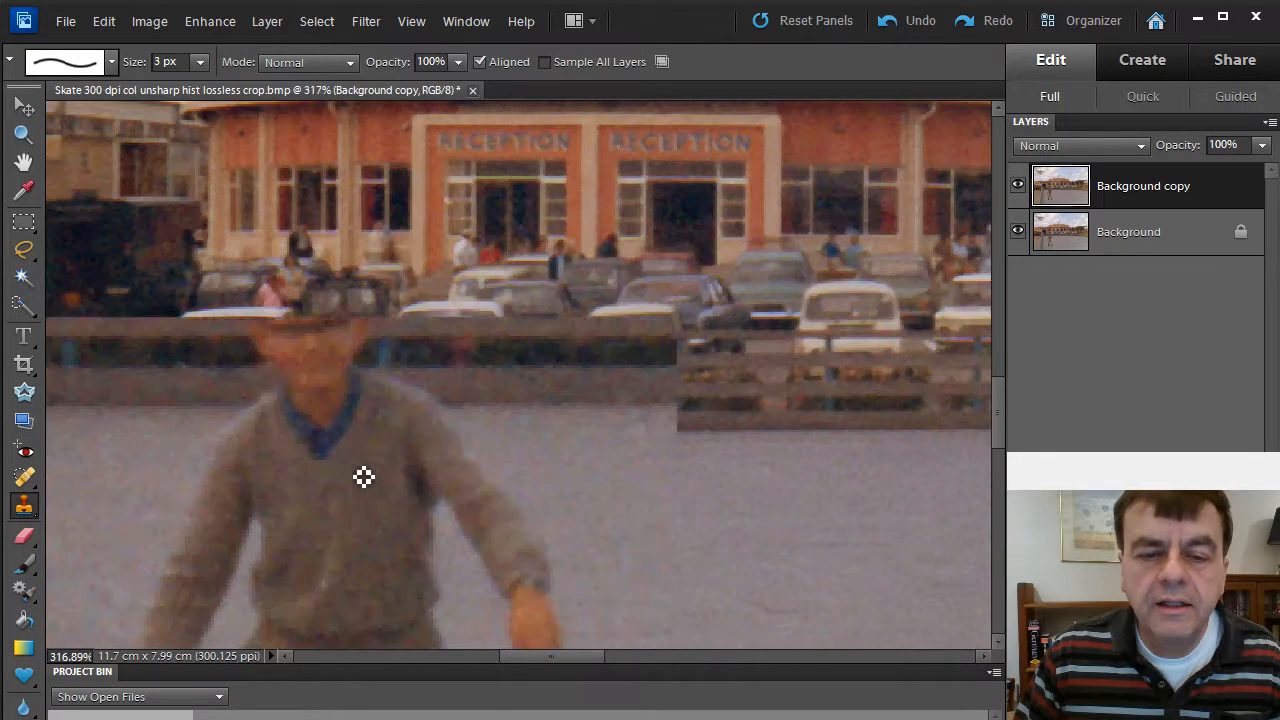
drag(323, 477, 563, 477)
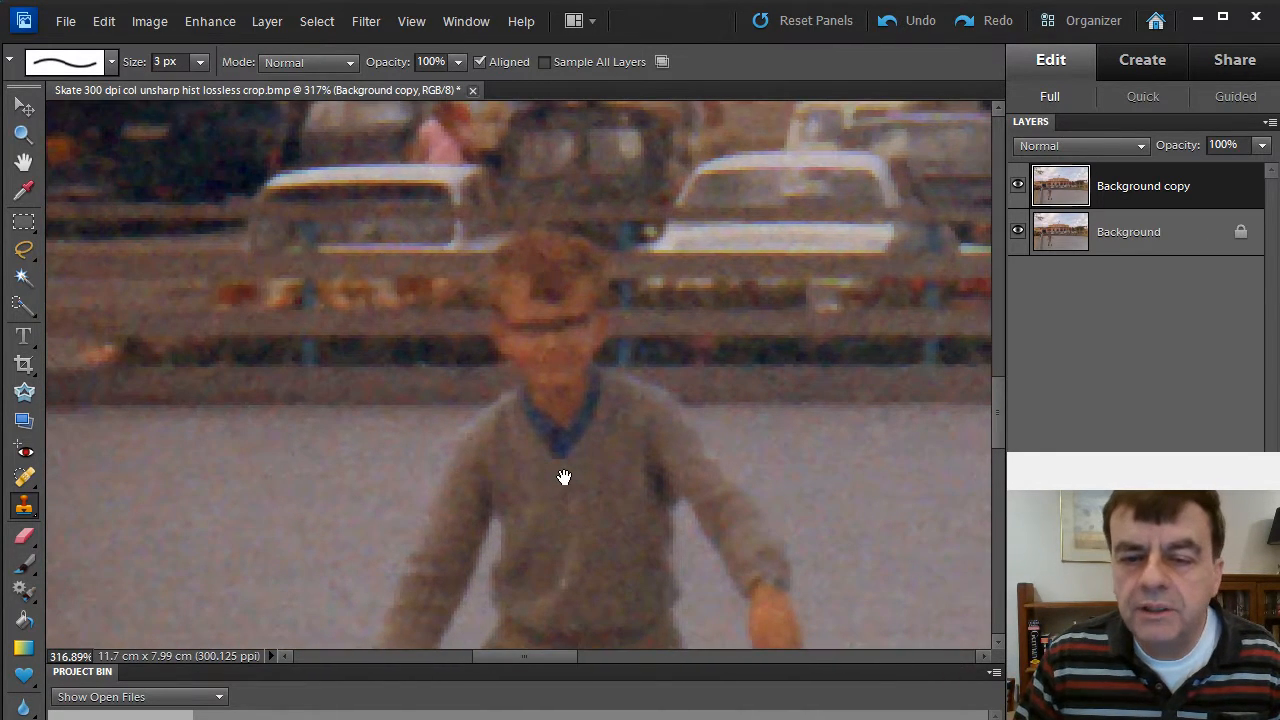
scroll(670, 388, up, 2)
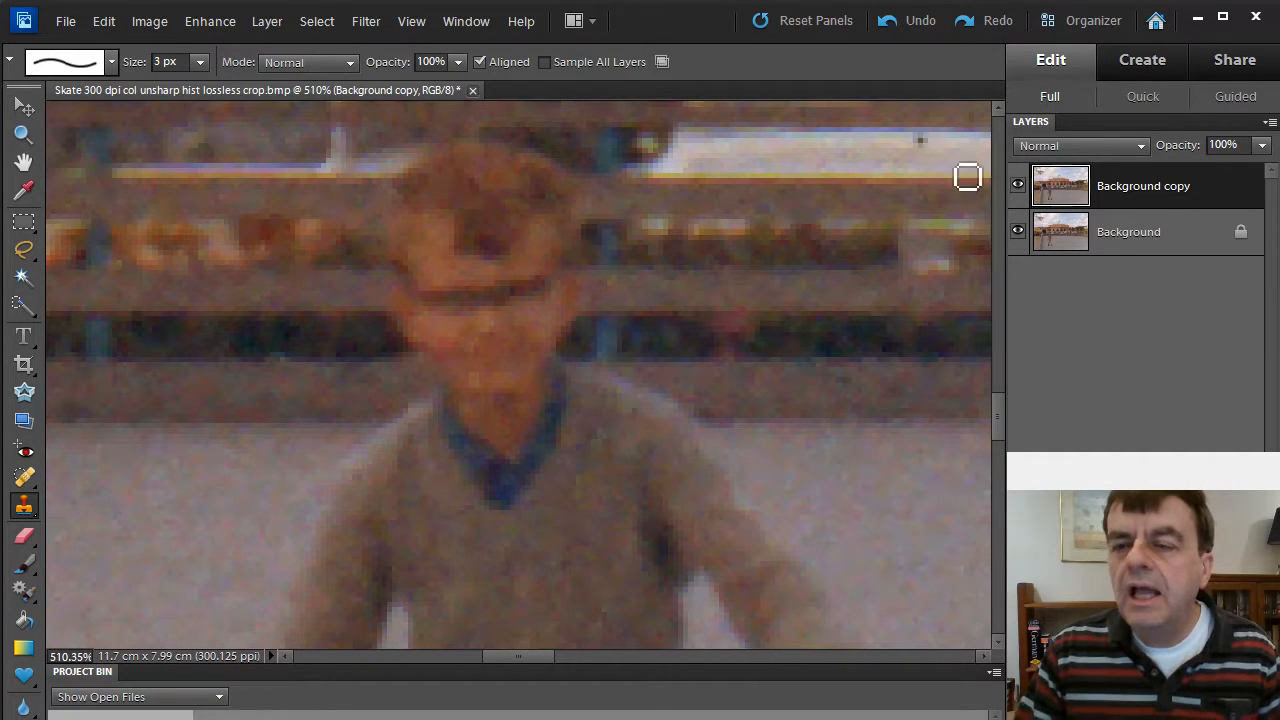
click(1018, 187)
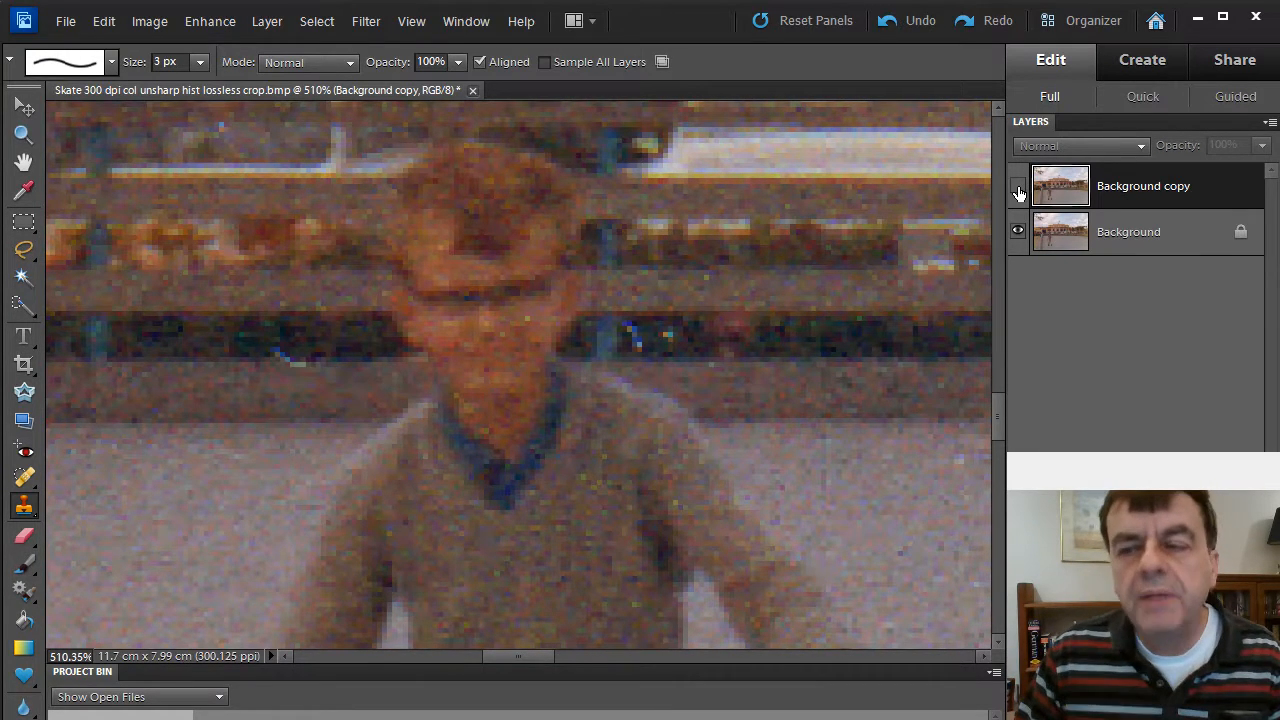
click(1018, 190)
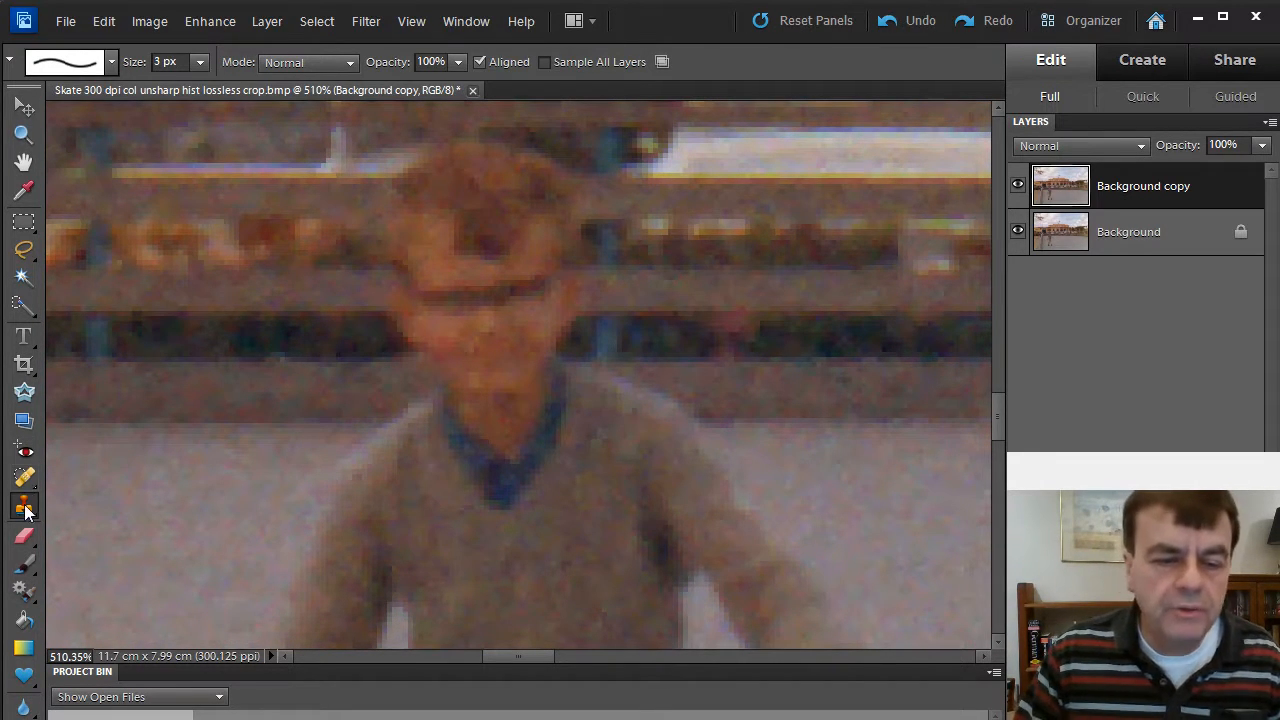
Step: Erase the Background copy over the boy's eyes and face with a 5 px Eraser to bring back the sharper original
click(27, 539)
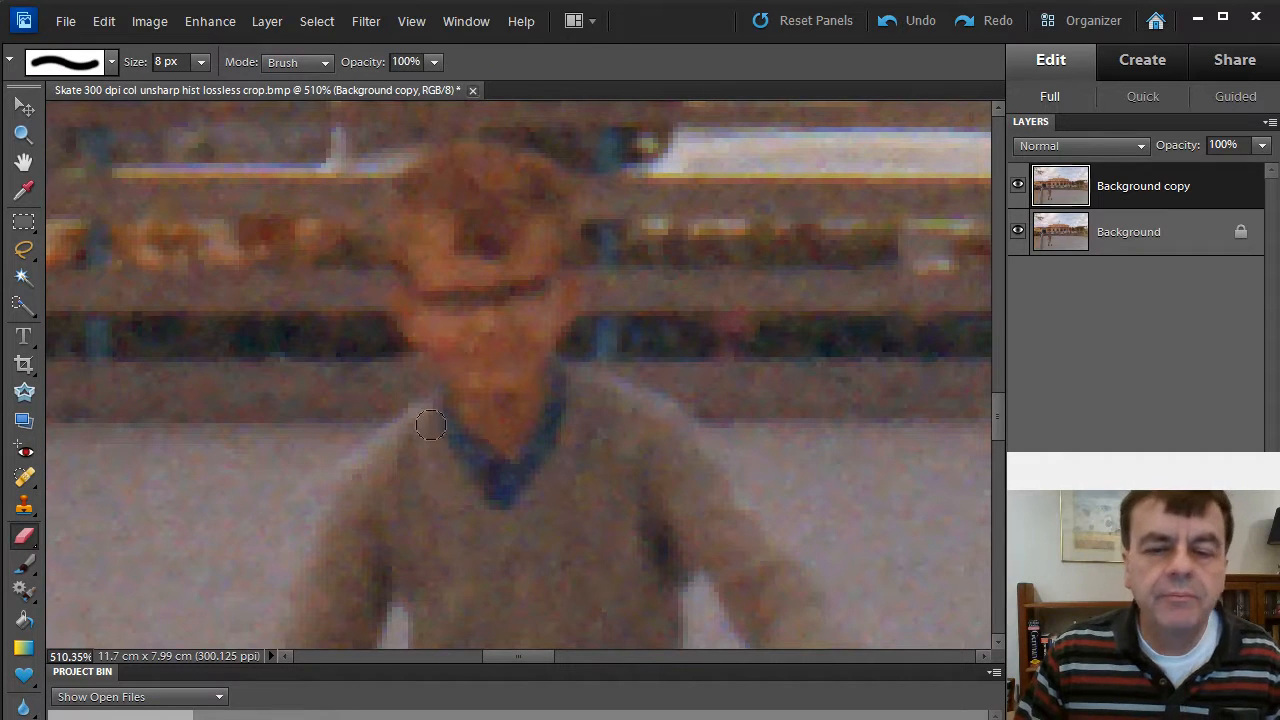
key(bracketleft)
key(bracketleft)
key(bracketleft)
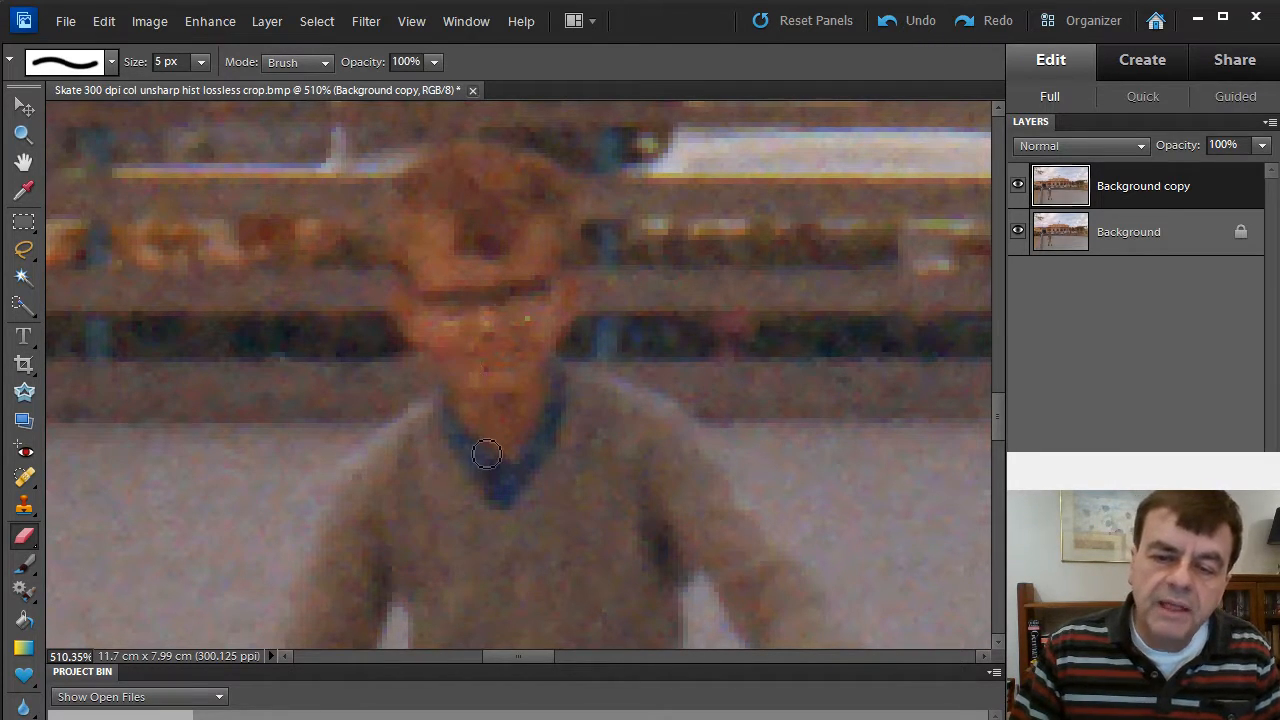
click(414, 286)
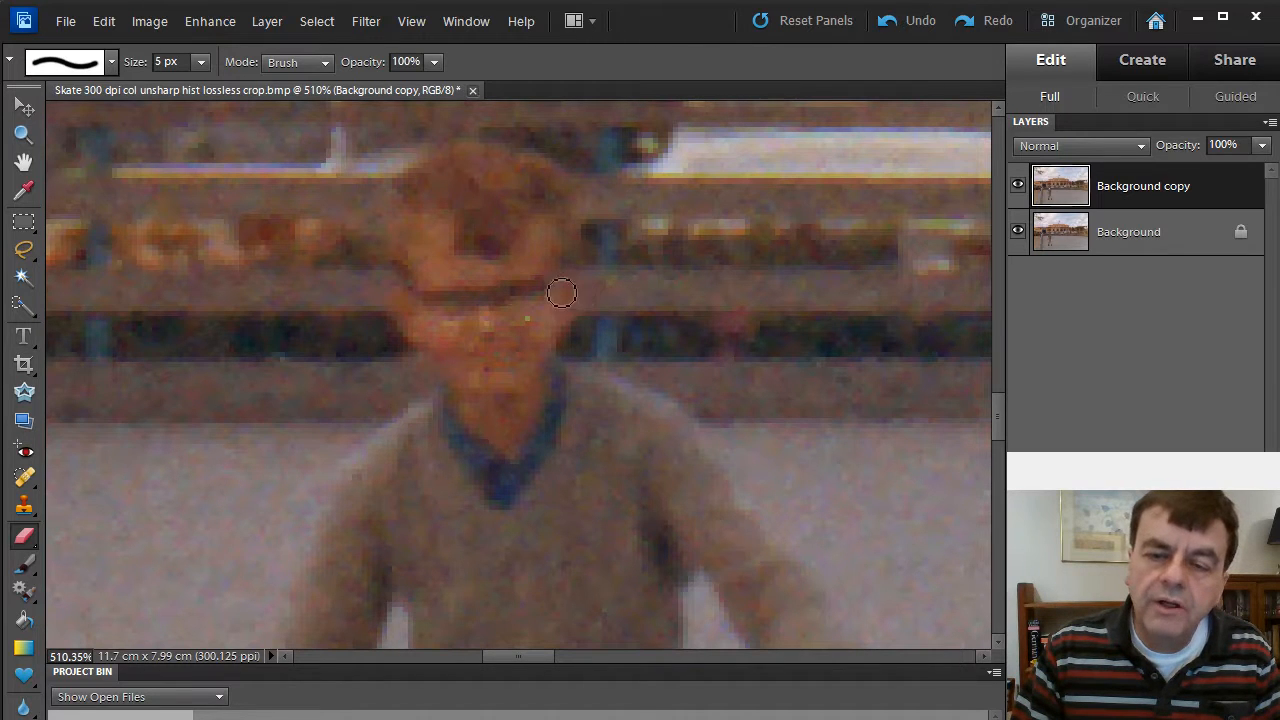
Step: Compare both layers at the first RECEPTION sign and erase the Background copy over its lettering with the 5 px Eraser
scroll(507, 379, down, 5)
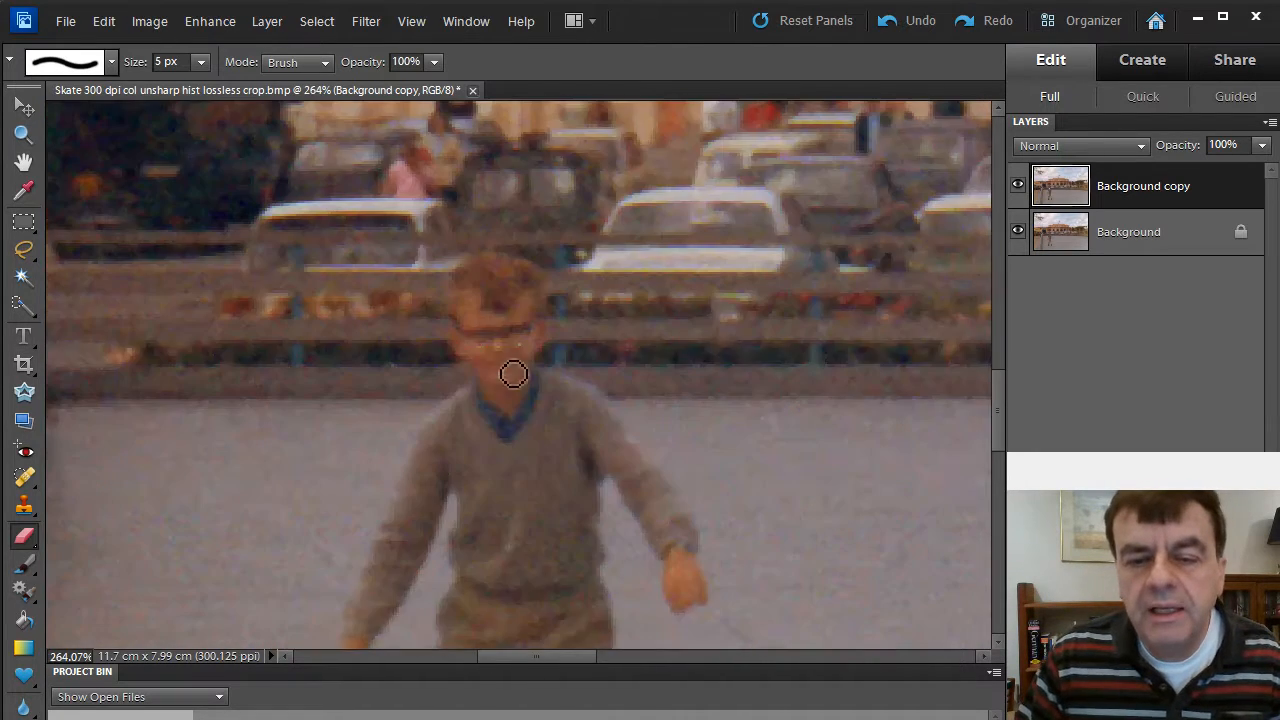
drag(706, 263, 551, 530)
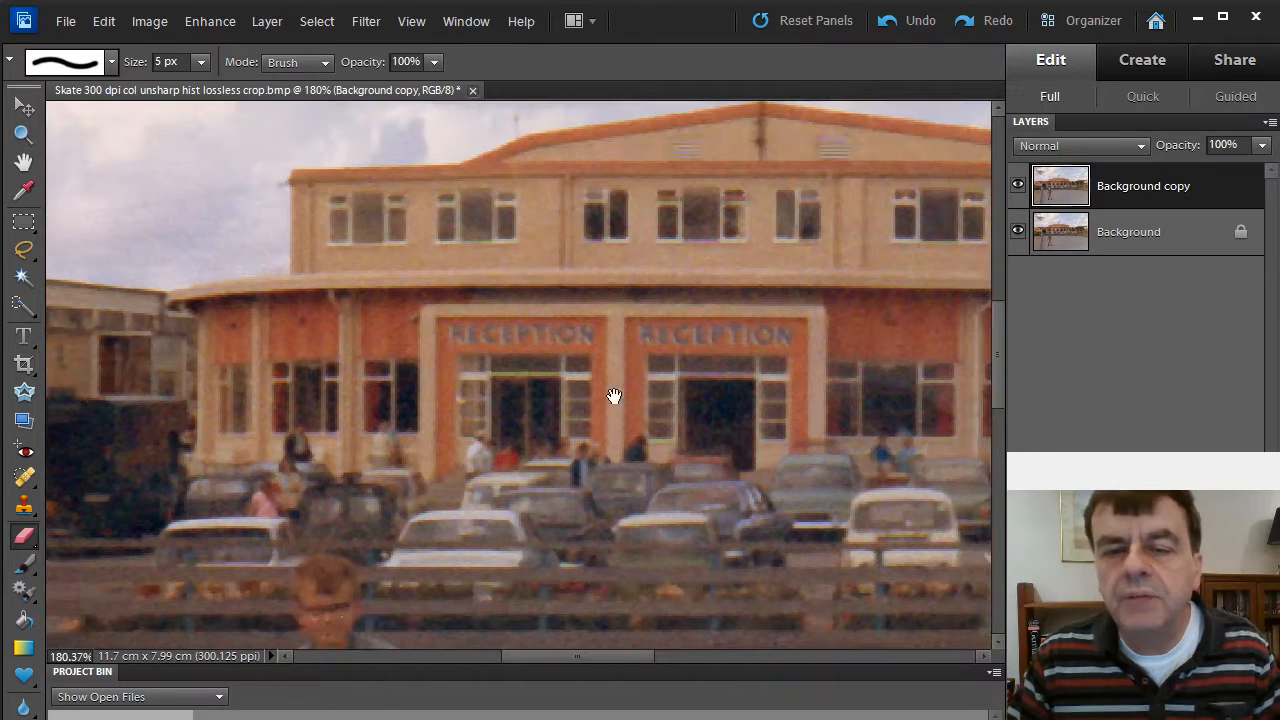
scroll(591, 340, up, 4)
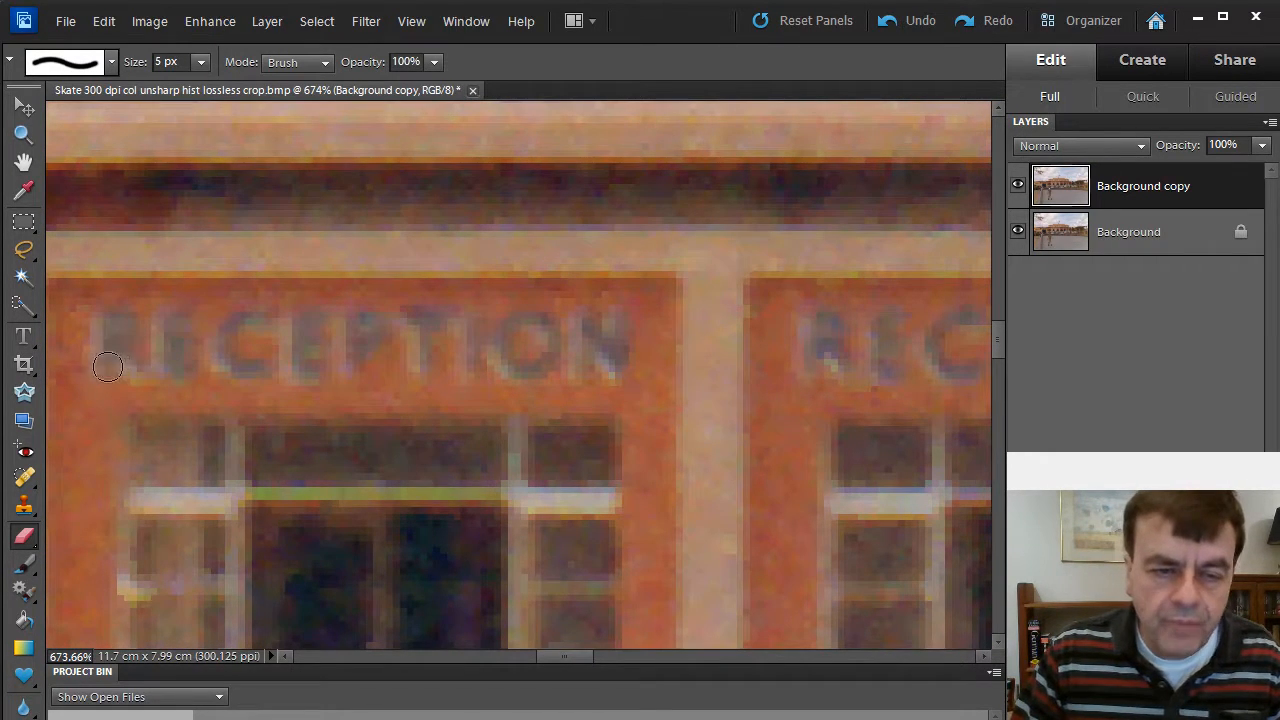
click(1018, 188)
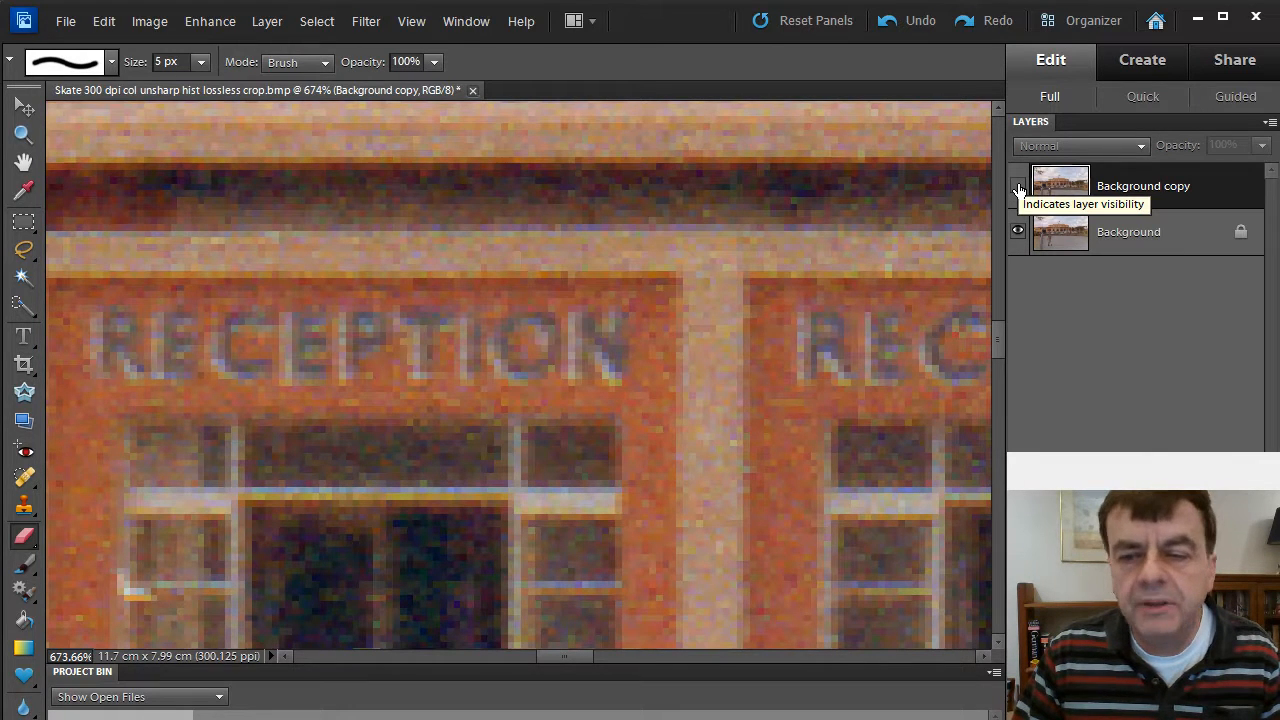
click(1018, 189)
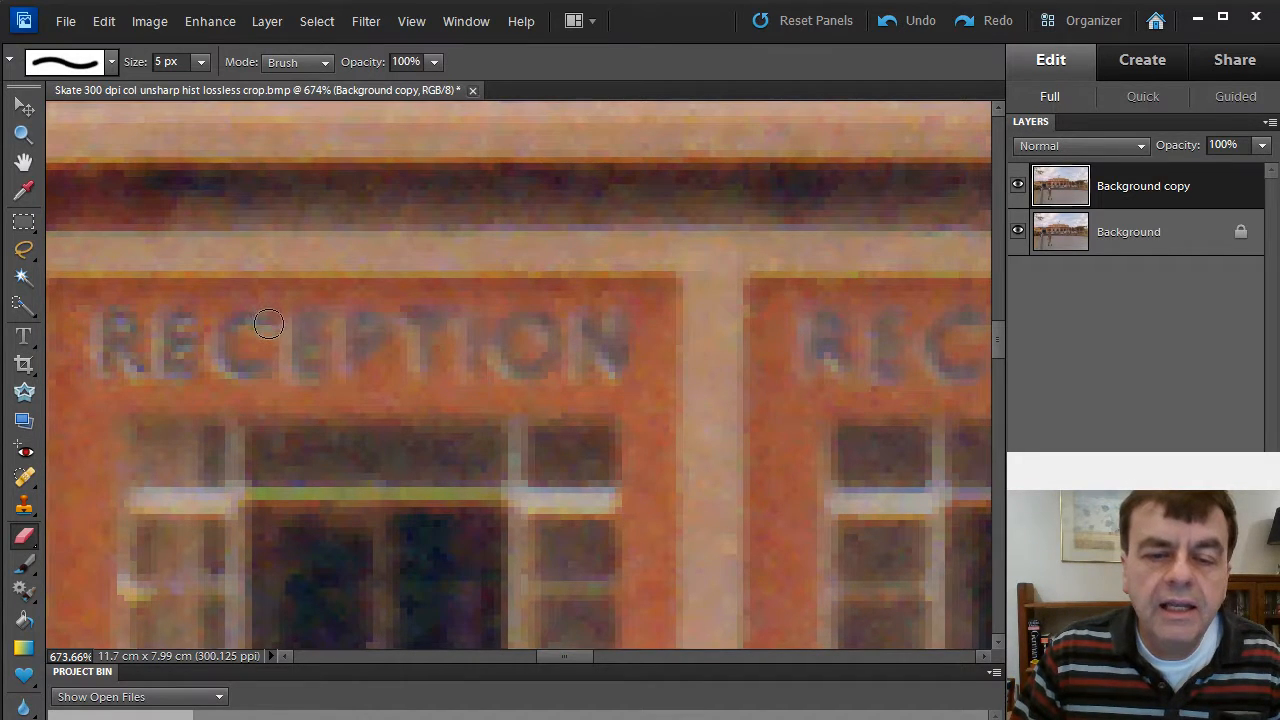
mouse_move(315, 334)
mouse_down()
mouse_move(316, 386)
mouse_move(340, 379)
mouse_move(350, 322)
mouse_move(389, 330)
mouse_move(371, 355)
mouse_move(432, 355)
mouse_move(417, 321)
mouse_move(477, 301)
mouse_move(441, 319)
mouse_move(467, 324)
mouse_move(481, 385)
mouse_move(487, 323)
mouse_move(554, 324)
mouse_move(522, 379)
mouse_move(557, 360)
mouse_move(577, 321)
mouse_move(608, 330)
mouse_move(618, 318)
mouse_move(634, 326)
mouse_move(619, 370)
mouse_up()
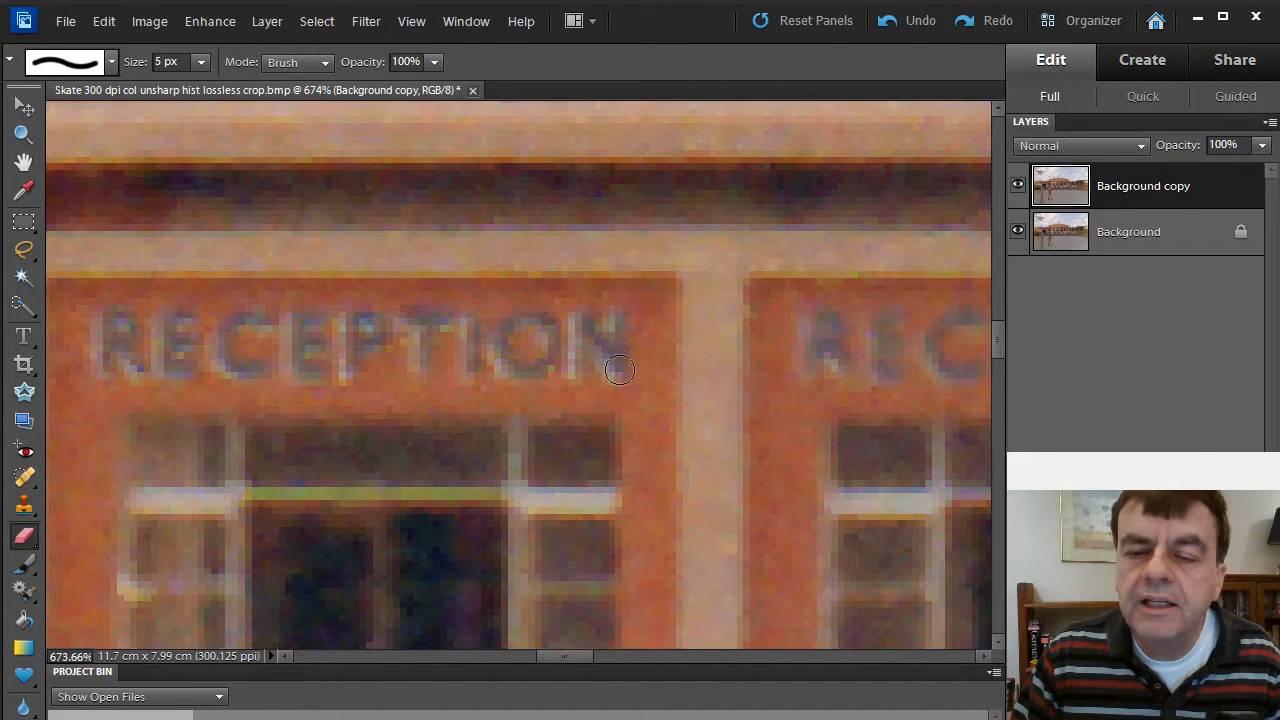
Step: Erase the Background copy over the lettering of the second RECEPTION sign to restore its sharpness
mouse_move(803, 366)
mouse_down()
mouse_move(803, 334)
mouse_move(835, 321)
mouse_move(843, 362)
mouse_up()
key(space)
mouse_move(810, 375)
mouse_down()
mouse_move(574, 417)
mouse_move(442, 392)
mouse_up()
mouse_move(469, 336)
mouse_down()
mouse_move(472, 370)
mouse_move(510, 388)
mouse_move(512, 329)
mouse_move(530, 348)
mouse_move(539, 340)
mouse_move(525, 382)
mouse_move(549, 389)
mouse_move(570, 334)
mouse_move(624, 333)
mouse_up()
mouse_move(628, 386)
mouse_down()
mouse_move(675, 334)
mouse_move(665, 390)
mouse_move(705, 382)
mouse_move(705, 339)
mouse_move(731, 334)
mouse_move(741, 342)
mouse_move(730, 362)
mouse_move(804, 340)
mouse_move(791, 386)
mouse_up()
mouse_move(871, 353)
mouse_down()
mouse_move(671, 357)
mouse_move(503, 333)
mouse_move(496, 376)
mouse_move(548, 388)
mouse_move(551, 358)
mouse_move(580, 383)
mouse_move(592, 335)
mouse_move(608, 352)
mouse_move(628, 345)
mouse_move(600, 388)
mouse_up()
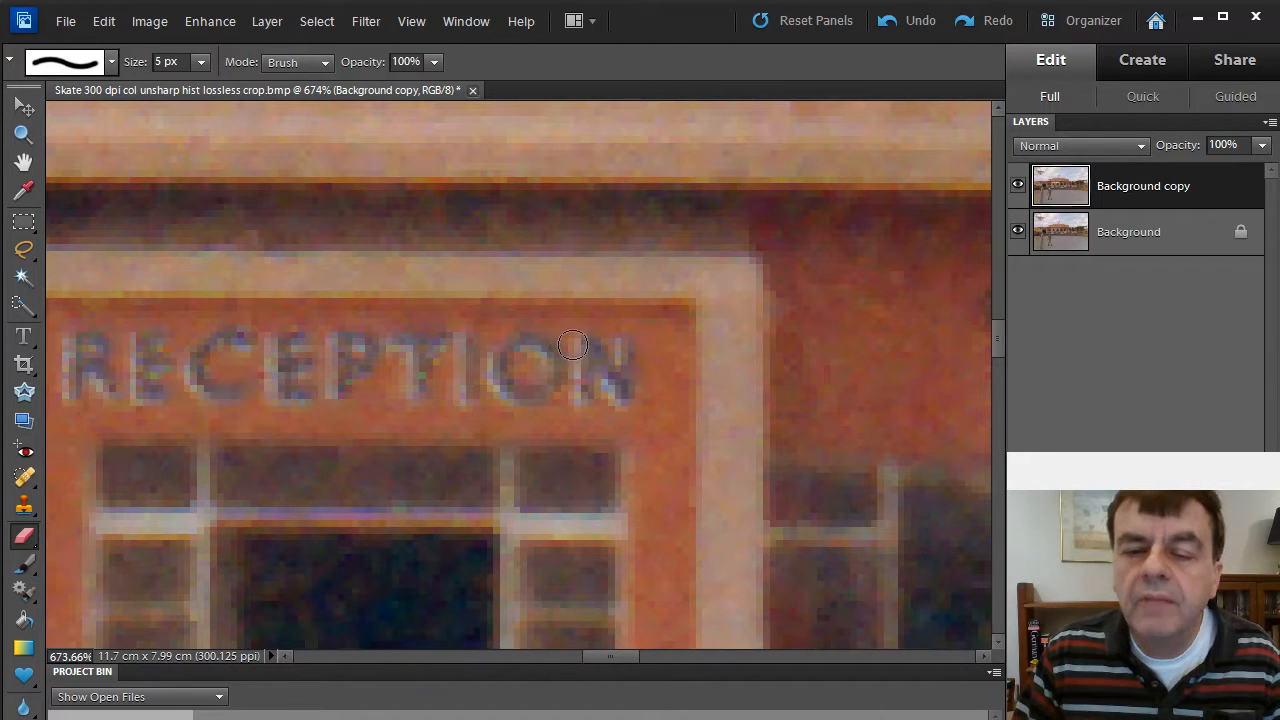
Step: Compare both layers at the flag on the roof and erase the Background copy over the flag's pattern
scroll(540, 343, down, 4)
drag(489, 237, 506, 586)
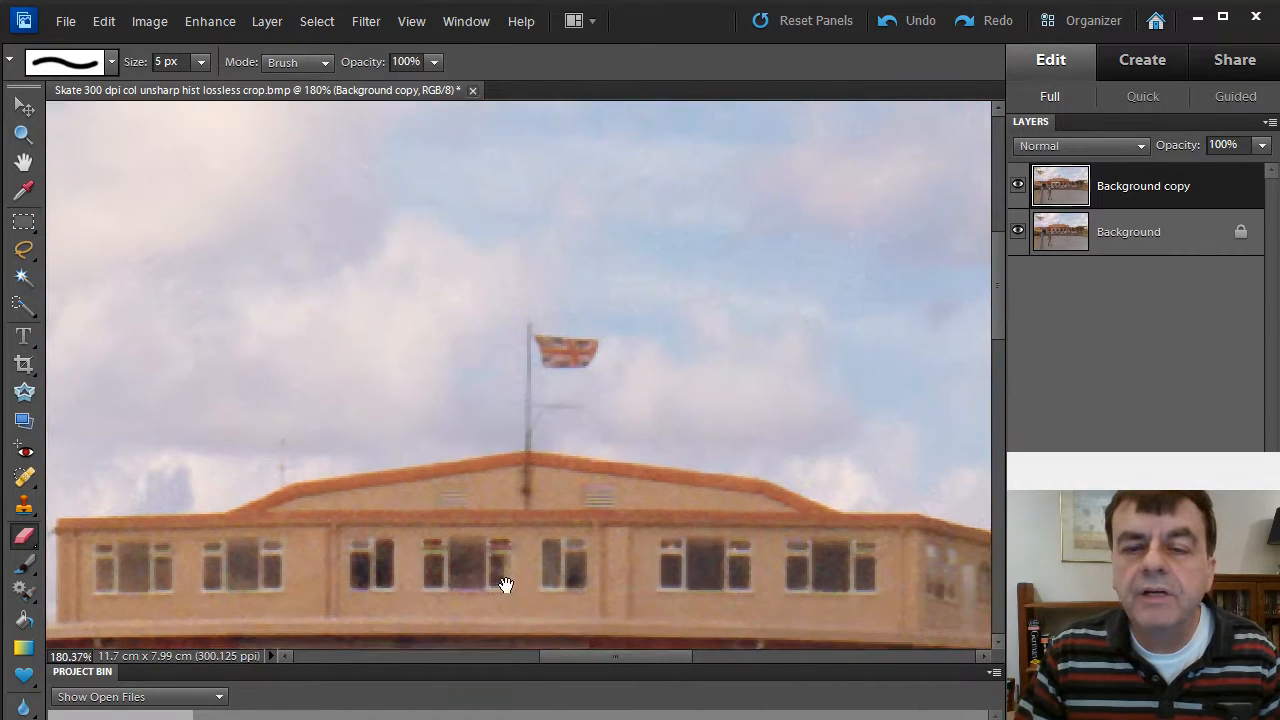
scroll(589, 374, up, 3)
scroll(575, 358, up, 2)
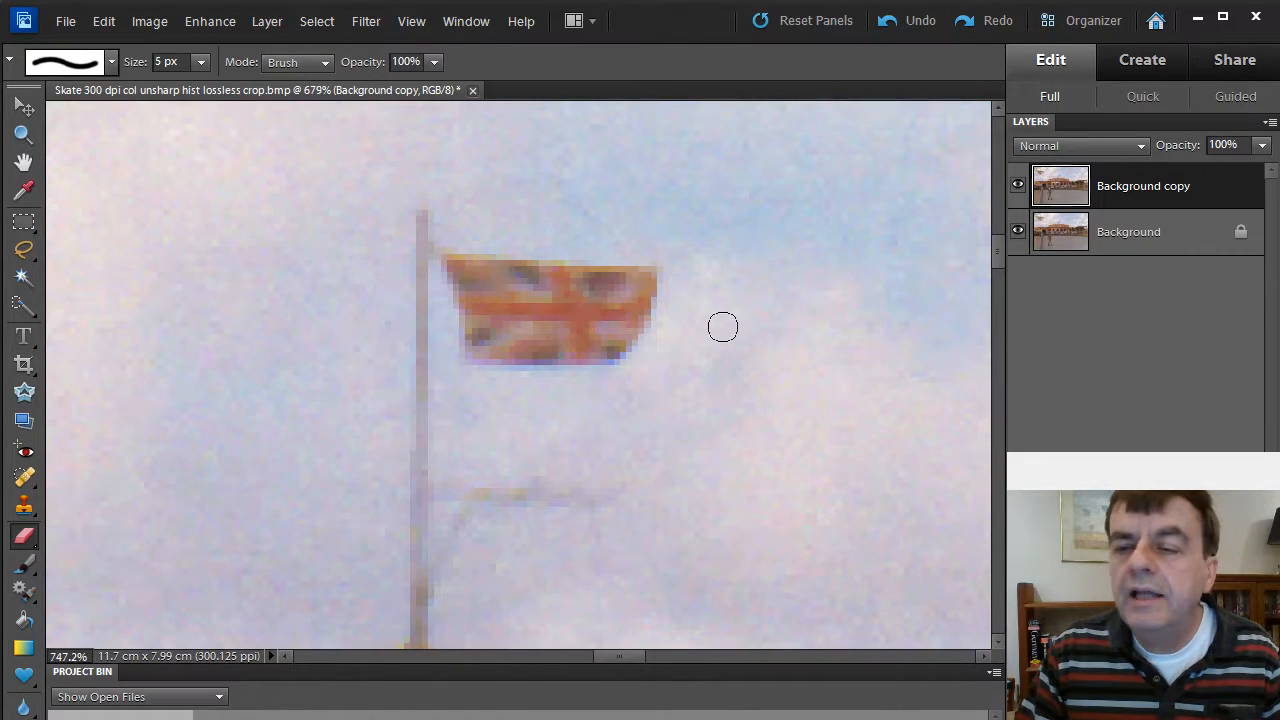
scroll(723, 326, up, 2)
click(1018, 187)
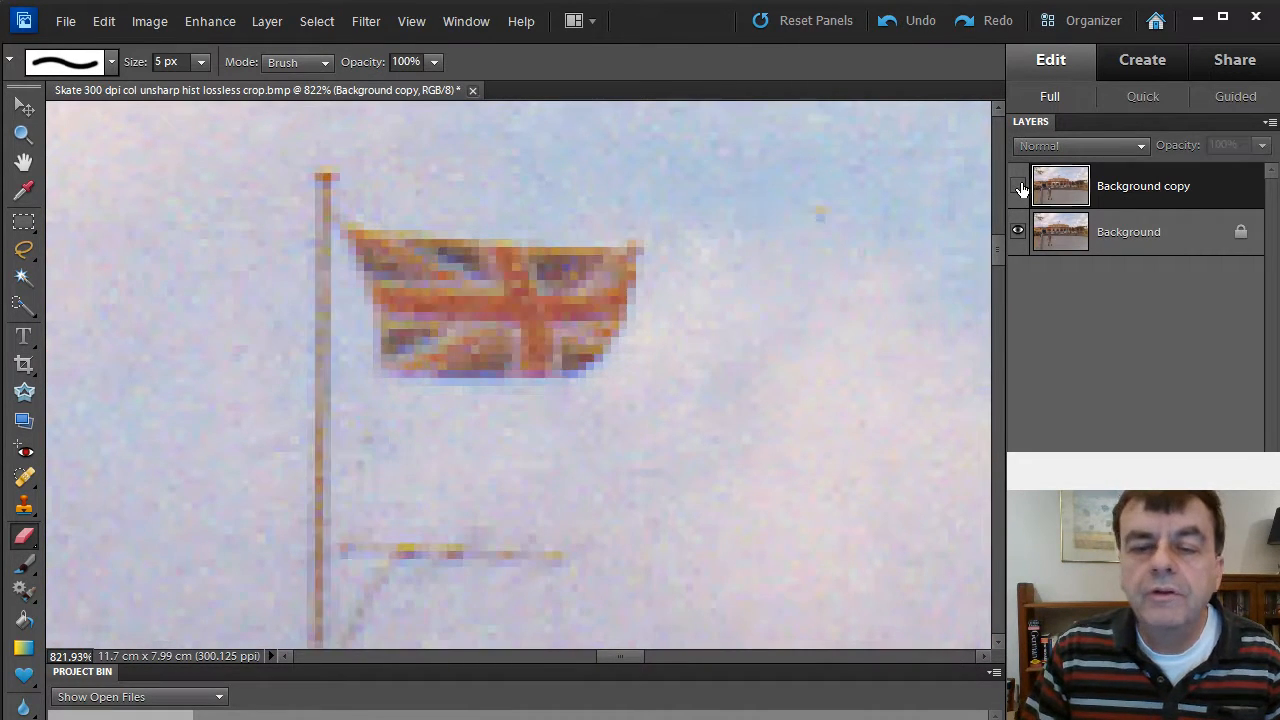
click(1018, 187)
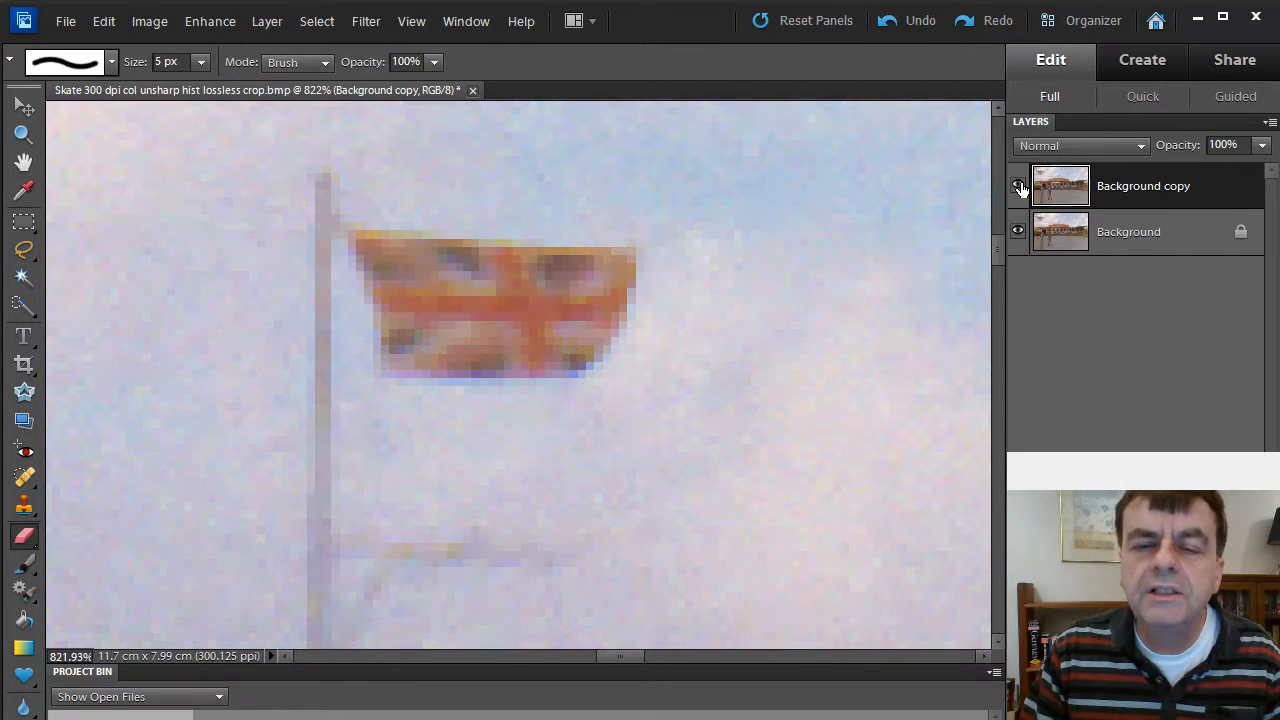
mouse_move(405, 259)
mouse_down()
mouse_move(459, 276)
mouse_move(388, 245)
mouse_move(418, 291)
mouse_move(417, 343)
mouse_move(499, 316)
mouse_move(585, 345)
mouse_move(576, 299)
mouse_move(605, 264)
mouse_up()
Step: Reduce the Eraser to 3 px and erase the Background copy along the flagpole down to the roof
key(bracketleft)
key(bracketleft)
key(bracketleft)
key(bracketright)
drag(326, 183, 328, 541)
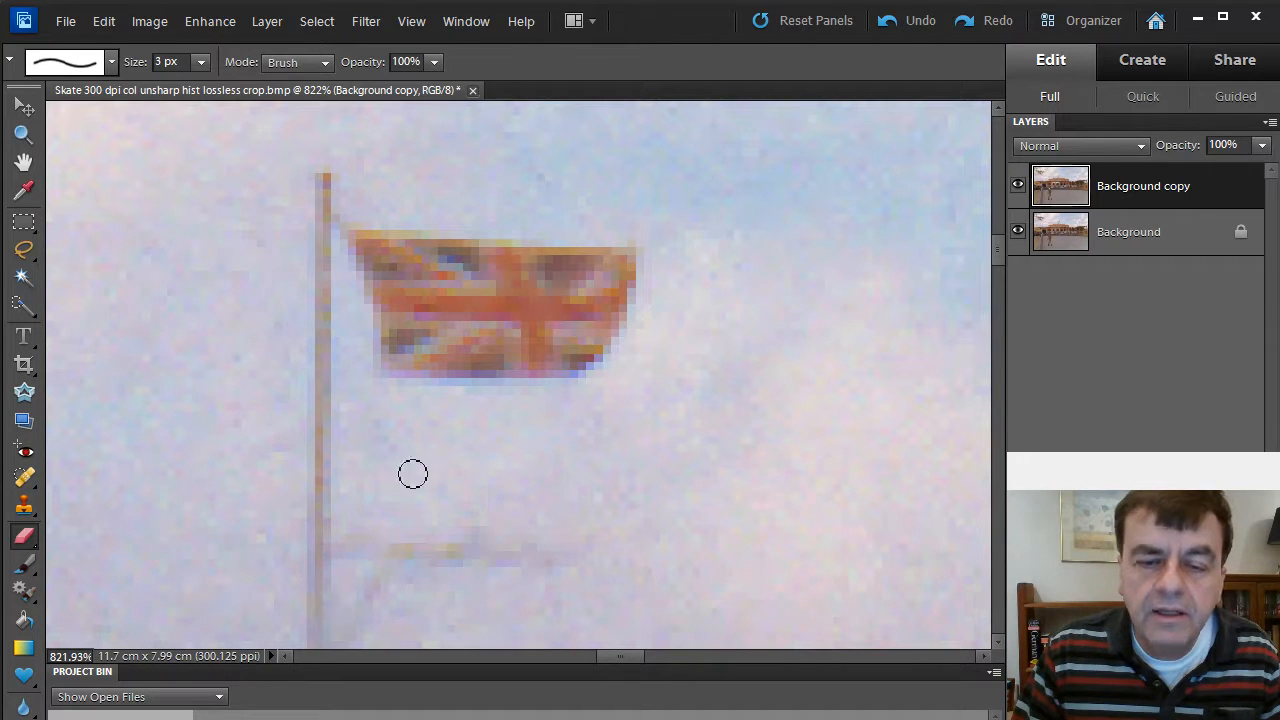
scroll(503, 309, down, 5)
scroll(503, 309, left, 2)
drag(423, 290, 429, 491)
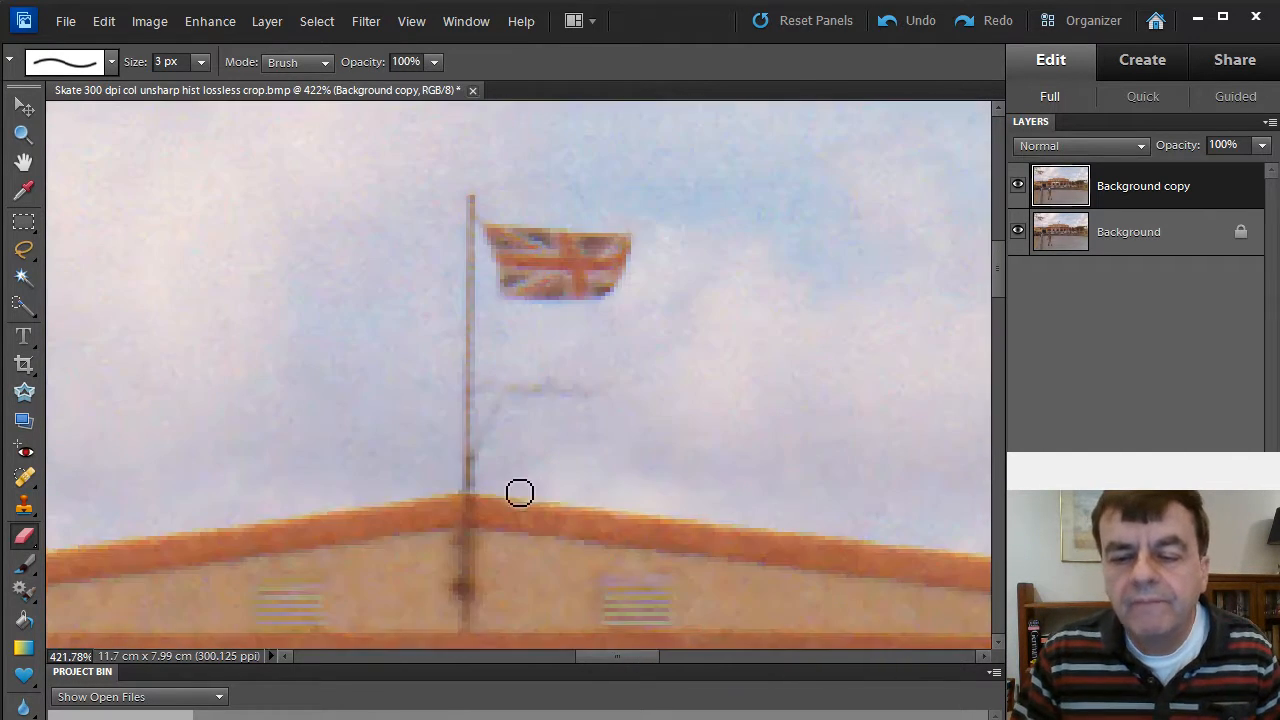
Step: Flatten the image into a single Background layer
scroll(515, 491, down, 5)
scroll(598, 418, down, 5)
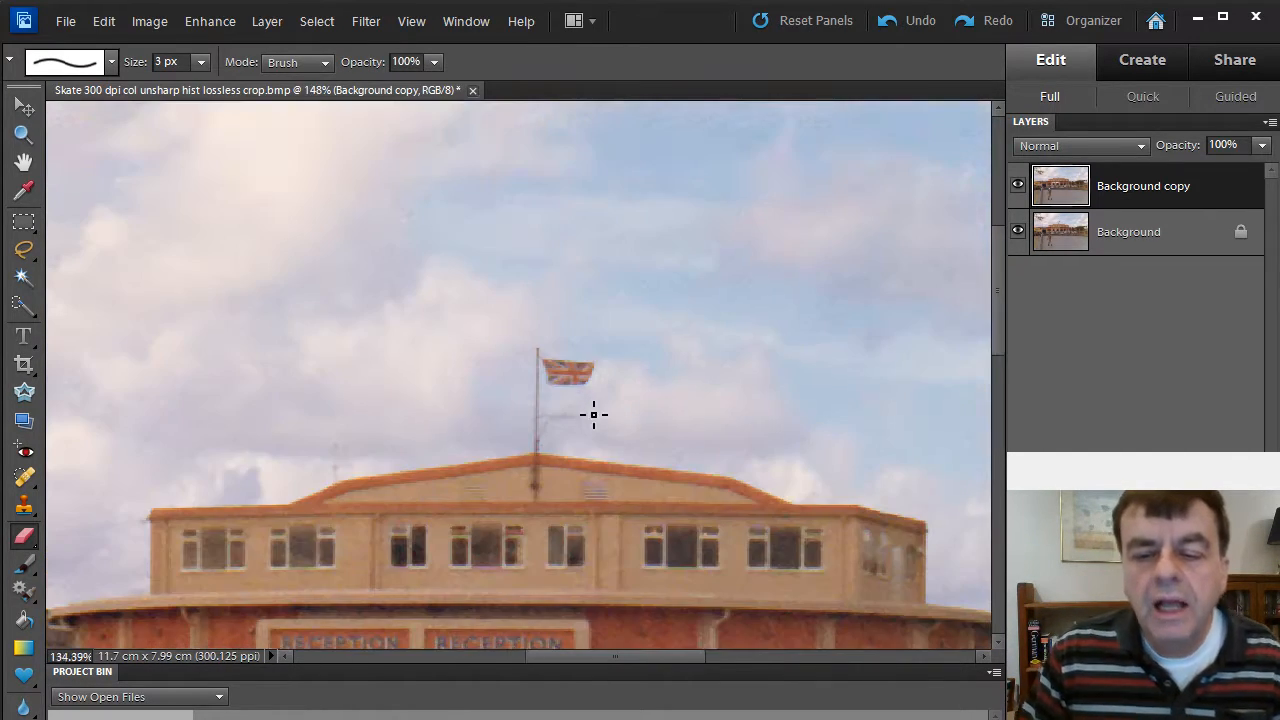
scroll(589, 407, down, 2)
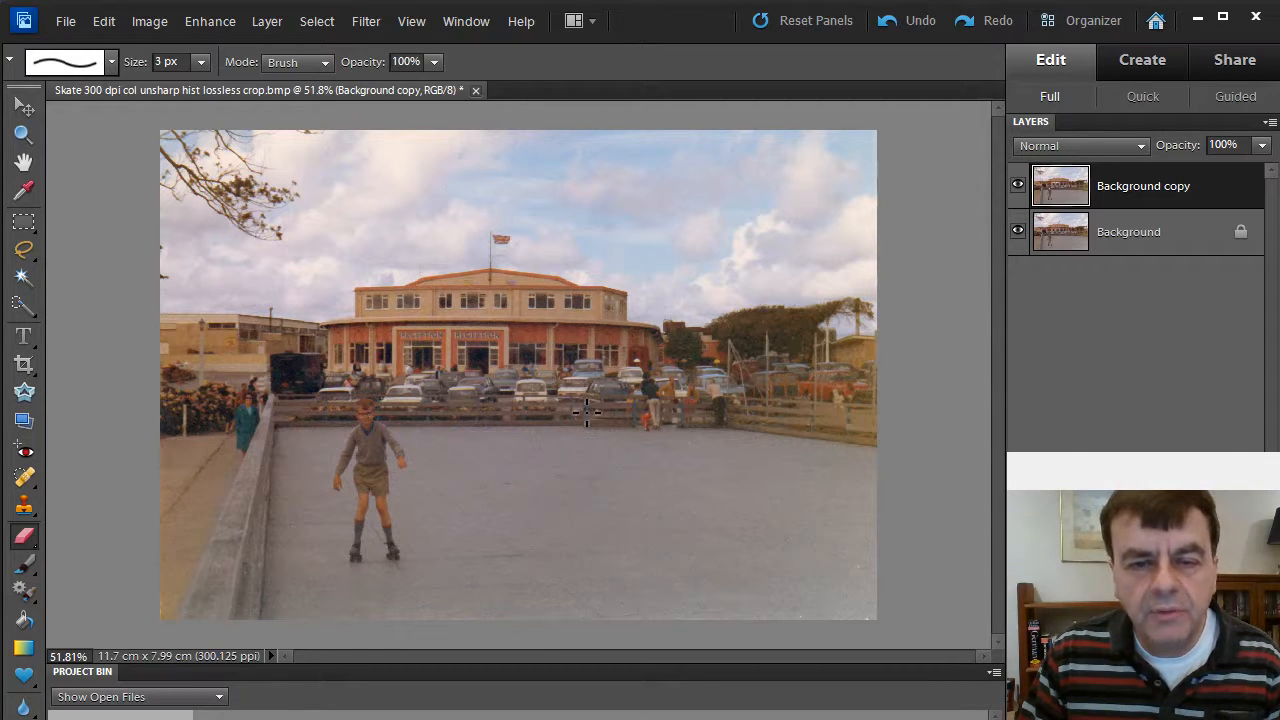
click(266, 22)
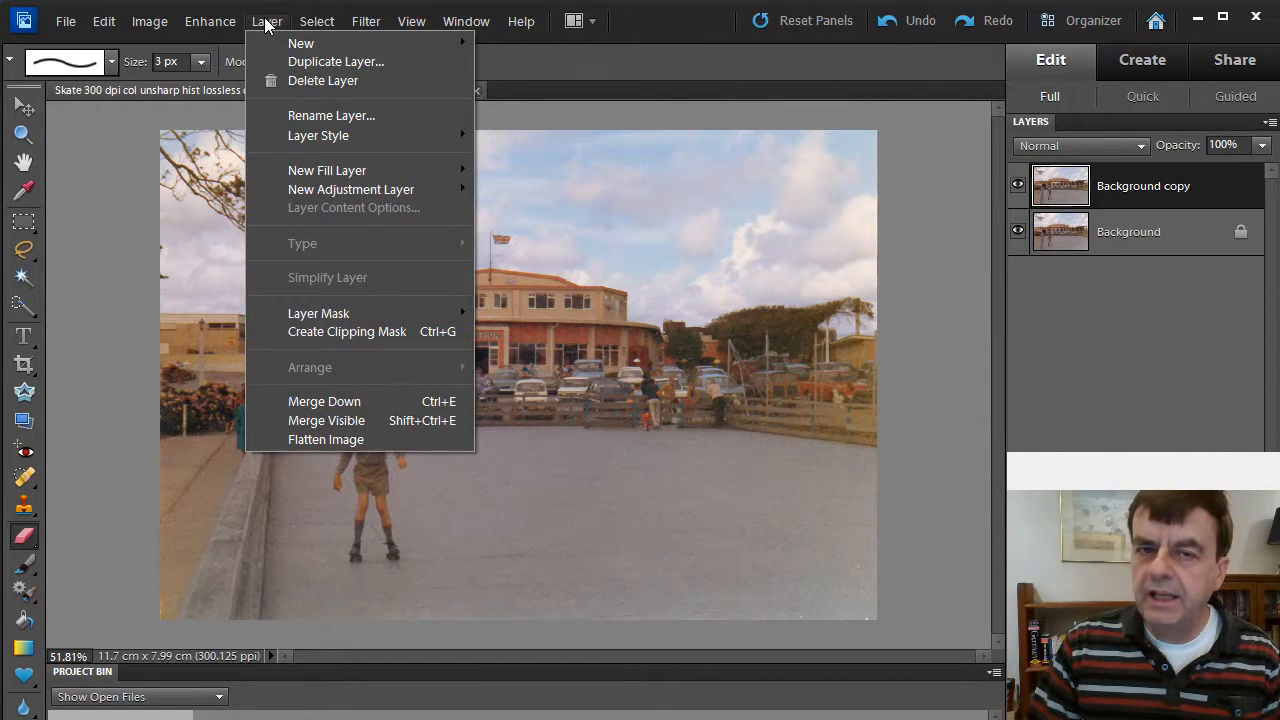
click(324, 440)
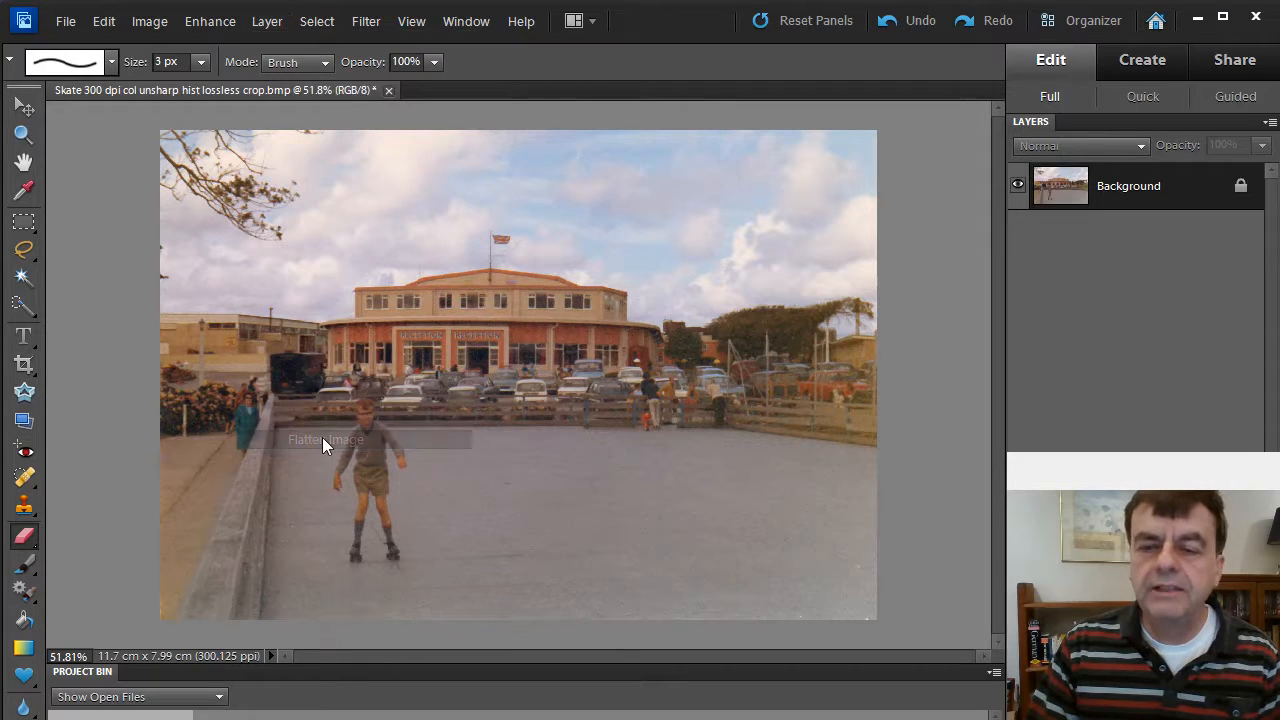
Step: Sharpen the photo with Unsharp Mask at amount 80%, radius 1.5 pixels and threshold 12, checking the boy and the building in the preview
click(203, 24)
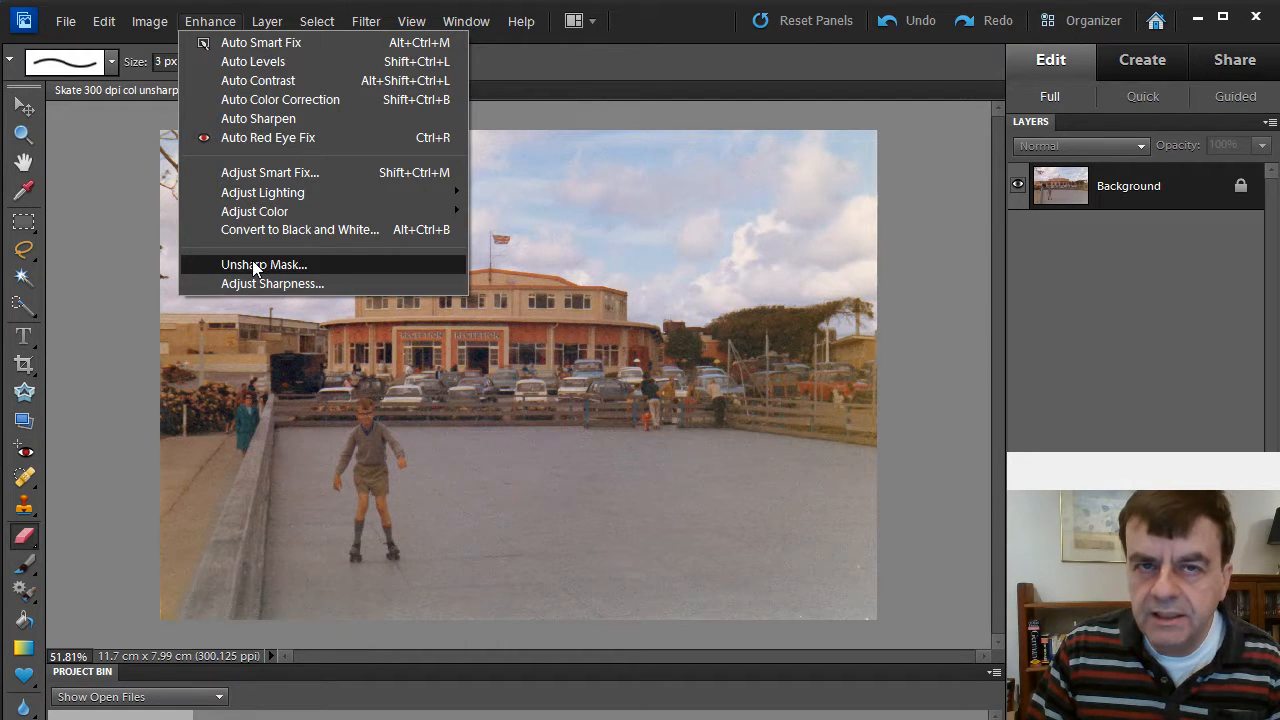
click(252, 264)
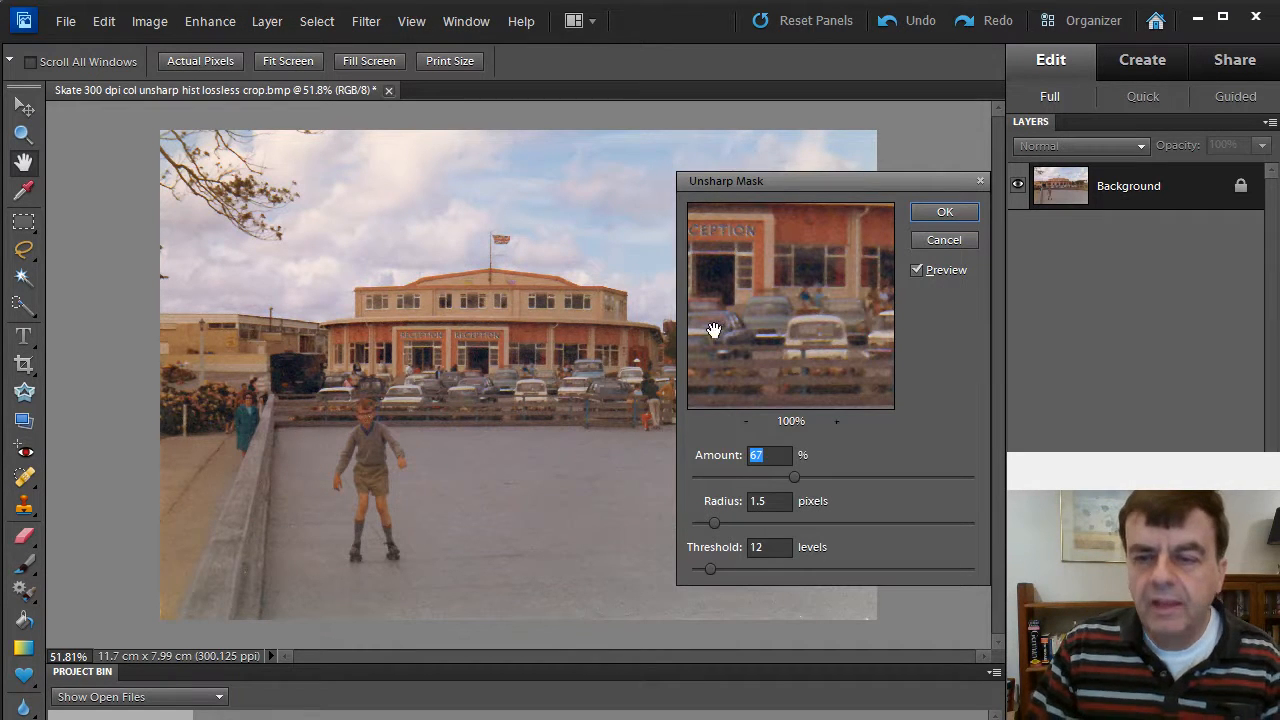
drag(749, 337, 840, 275)
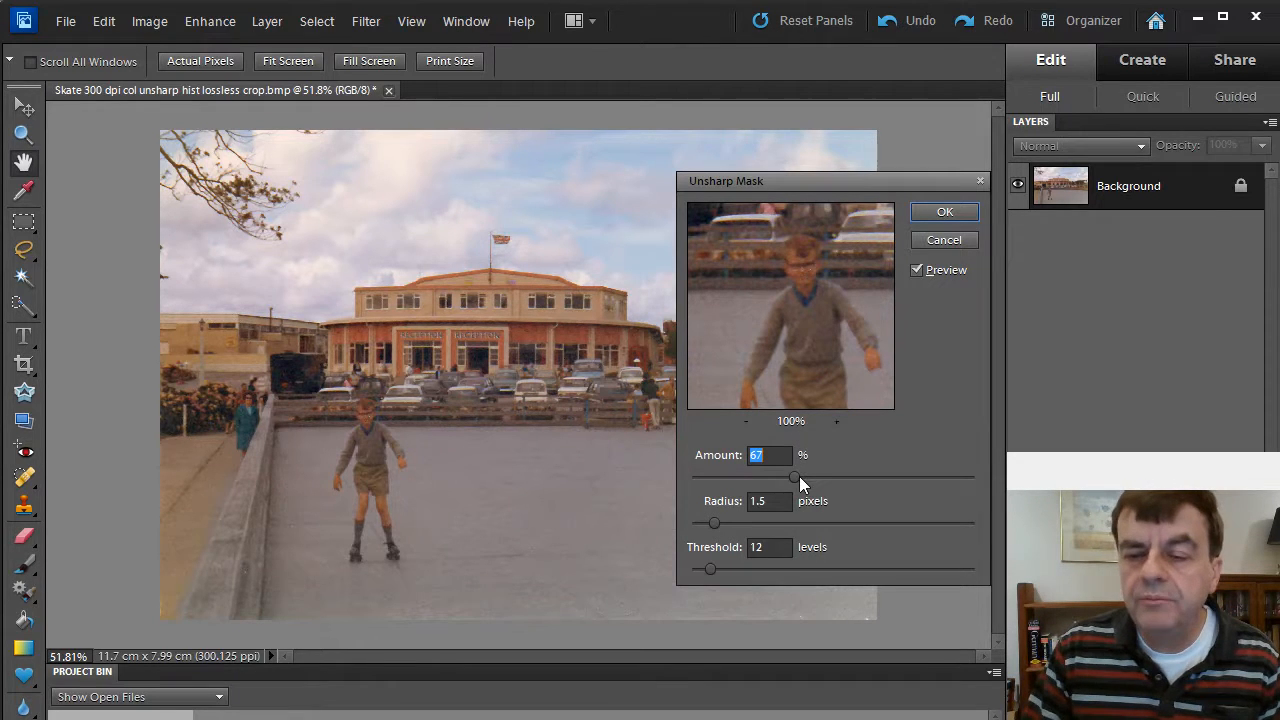
drag(794, 478, 813, 476)
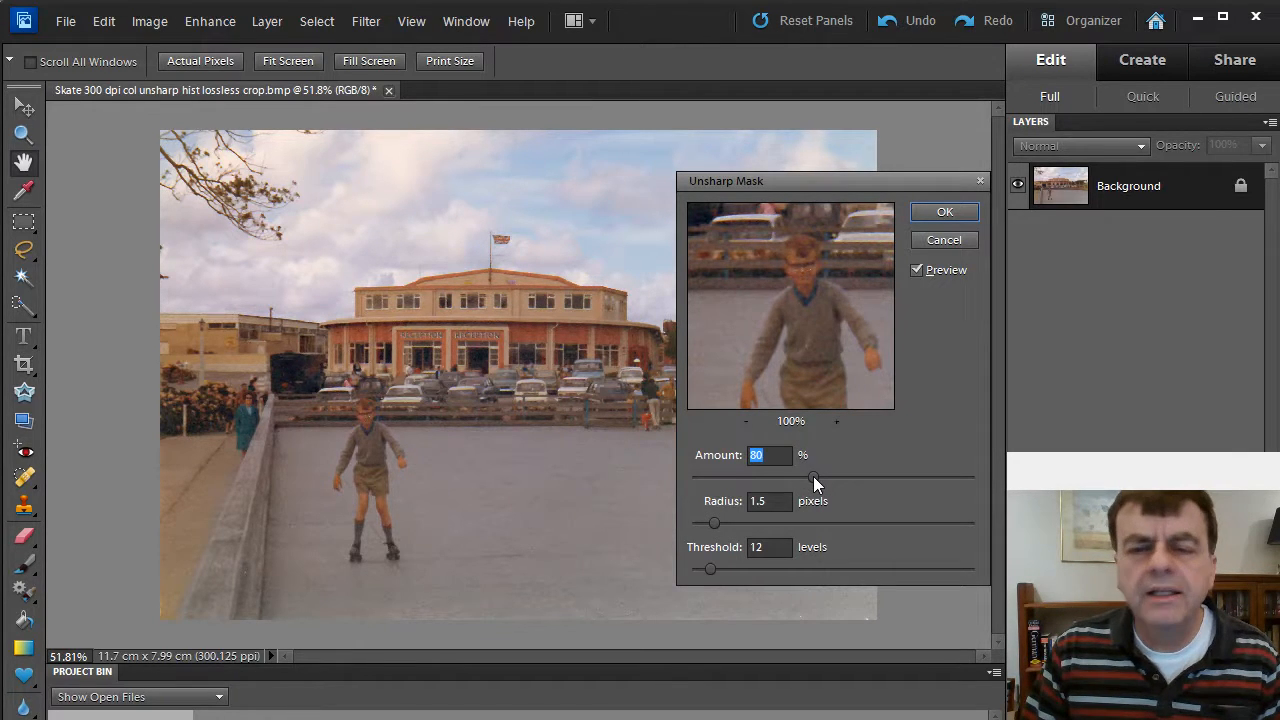
drag(811, 240, 766, 334)
drag(810, 249, 800, 329)
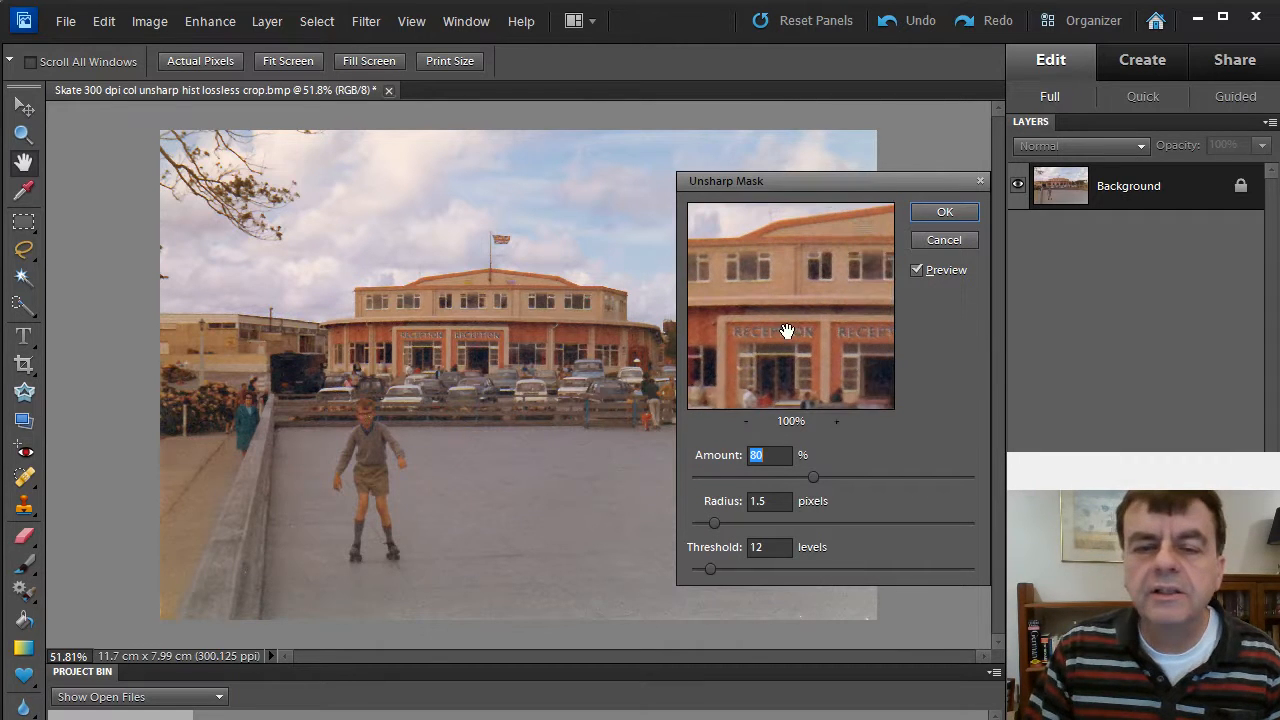
drag(861, 276, 754, 311)
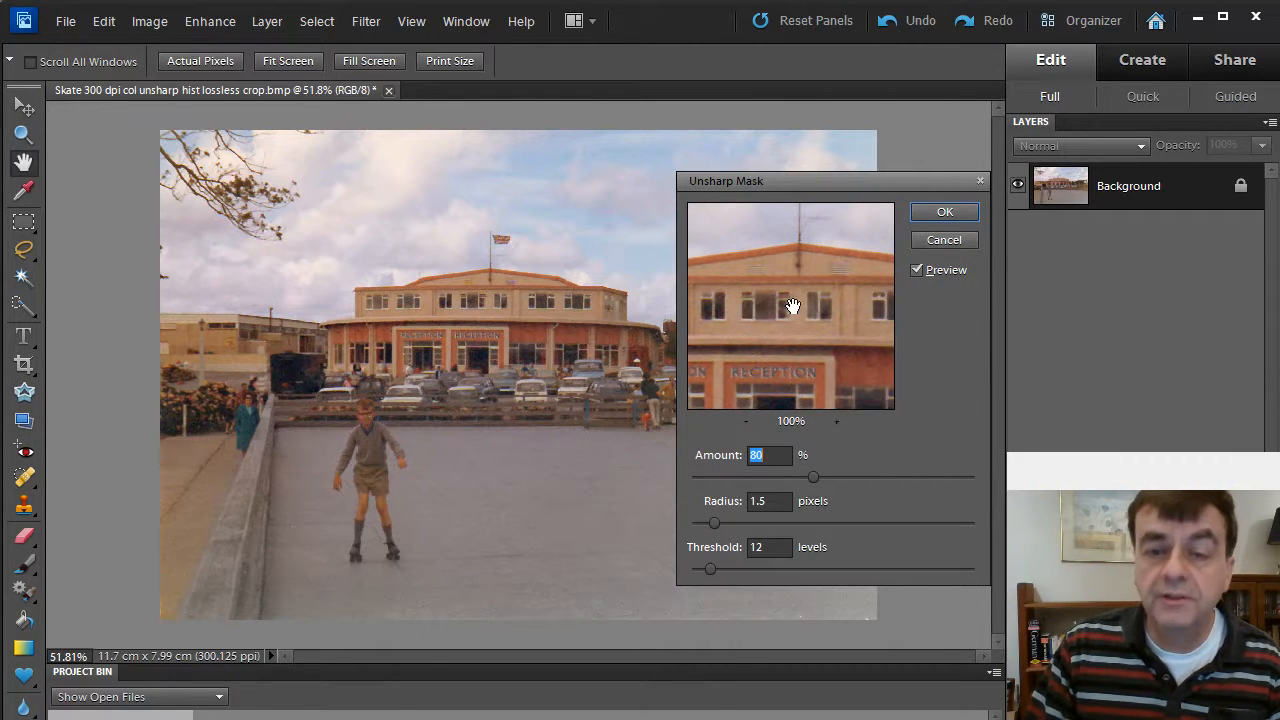
drag(829, 289, 797, 299)
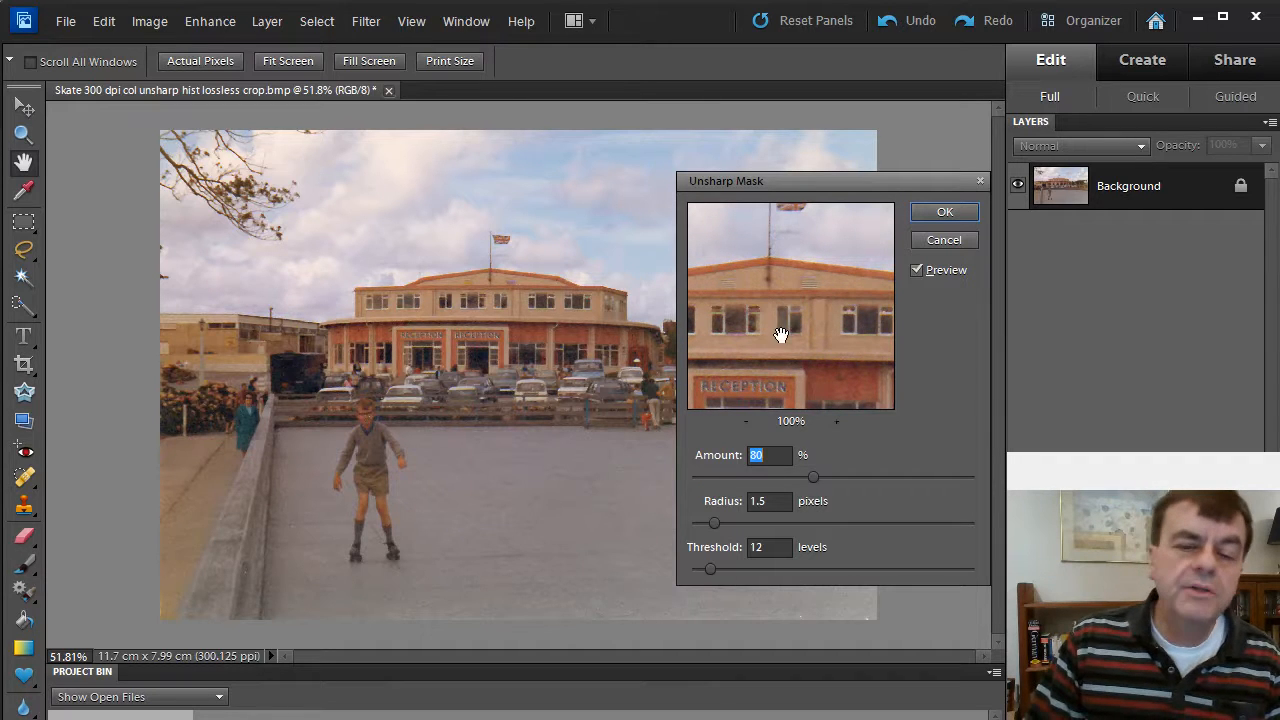
click(945, 212)
Step: Remove the bright green speck on the boy's face with the Content-Aware Spot Healing Brush, reducing the brush to 5 px and finally 4 px
scroll(399, 460, up, 4)
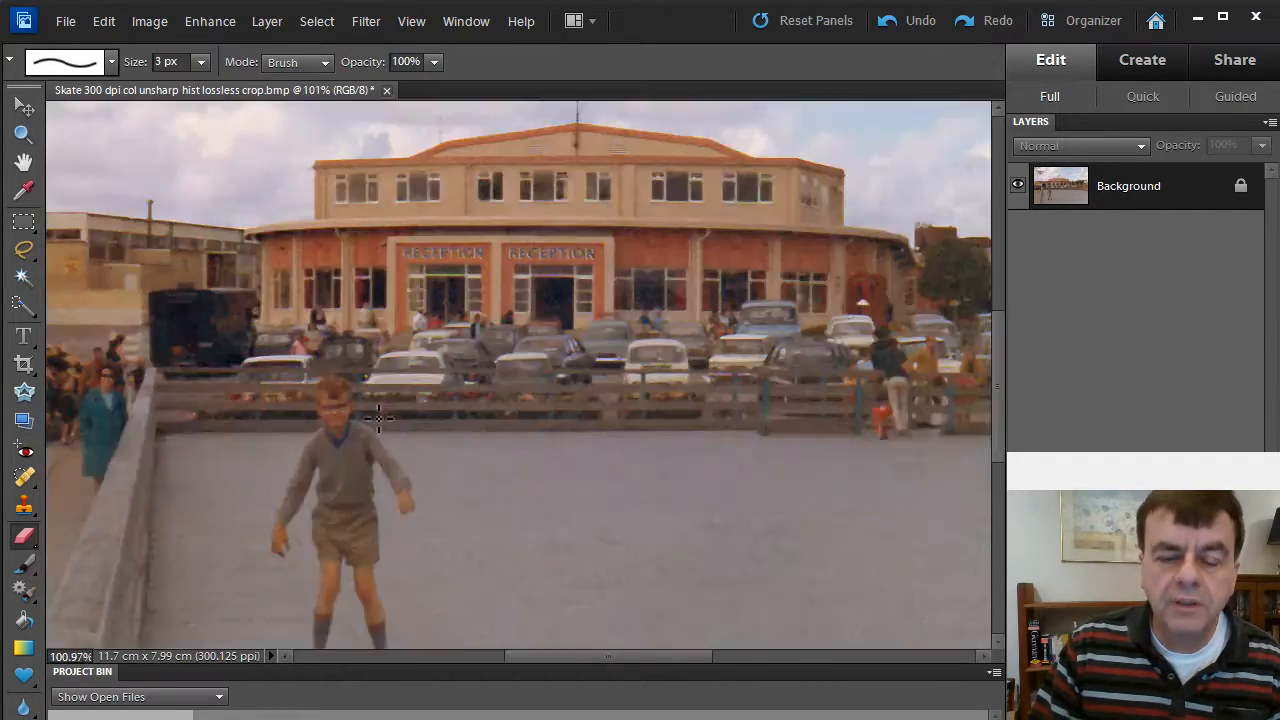
scroll(345, 440, up, 1)
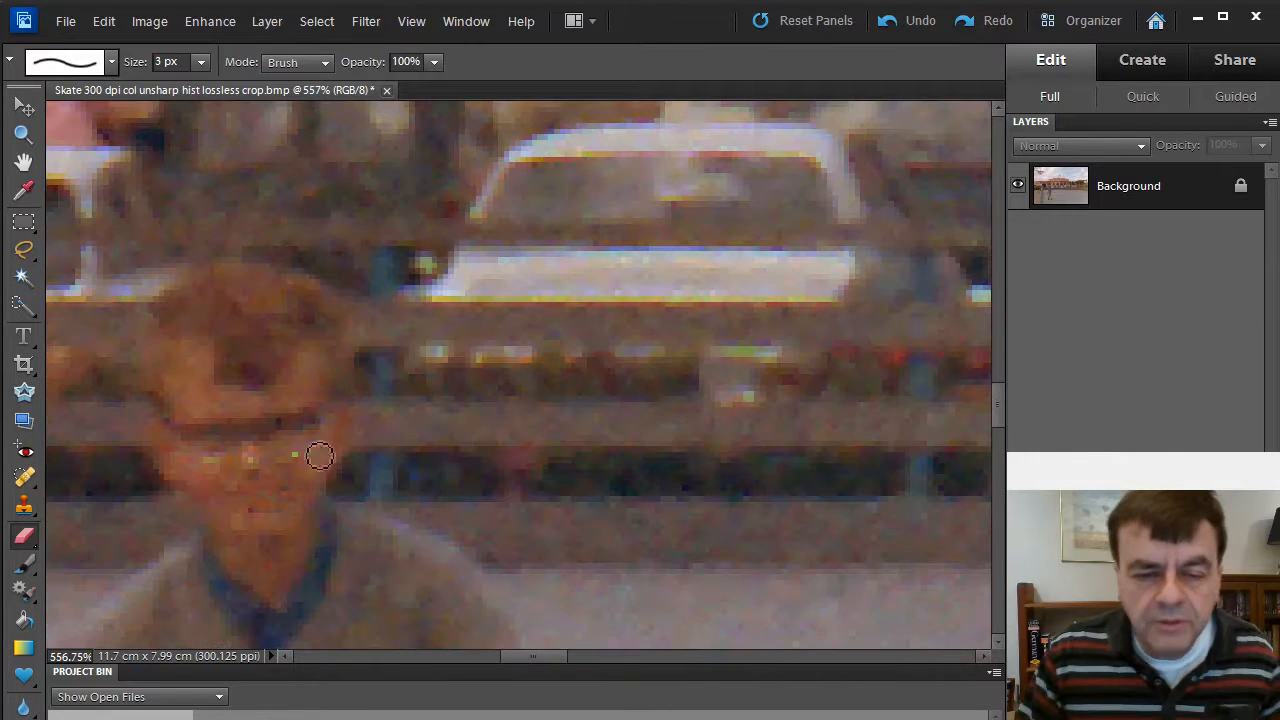
click(24, 477)
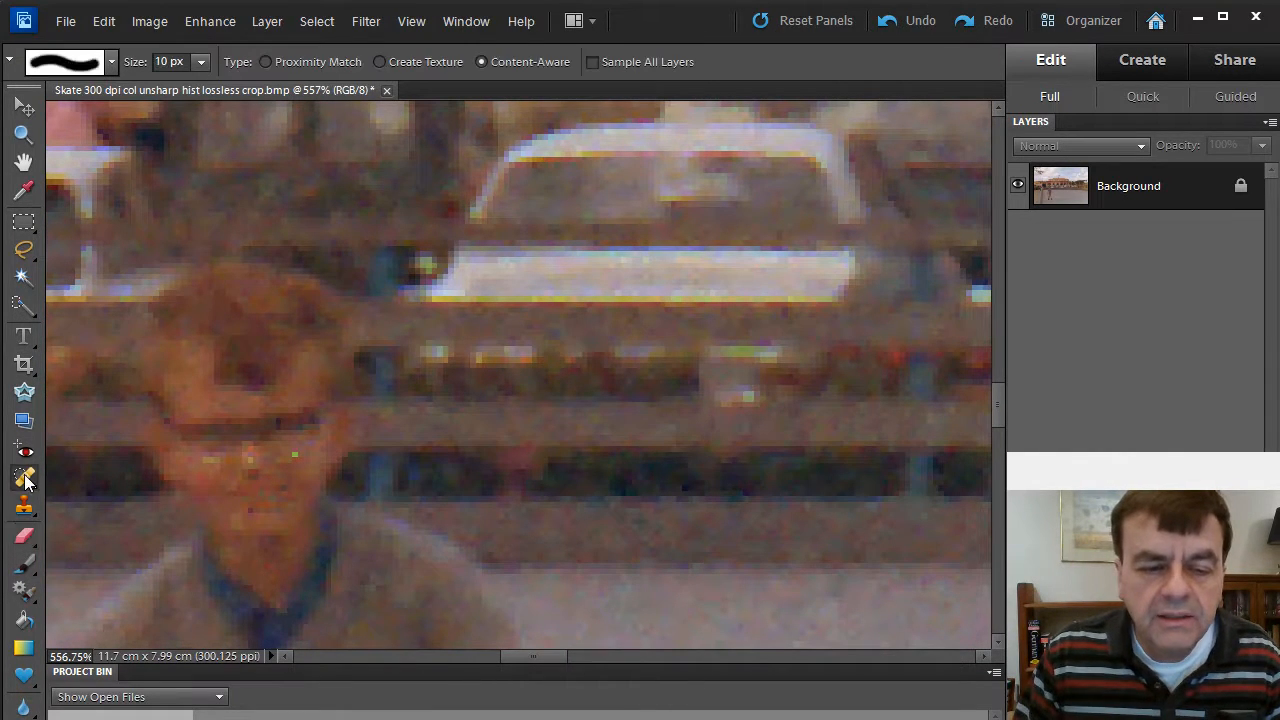
key(bracketleft)
key(bracketleft)
key(bracketleft)
key(bracketleft)
key(bracketleft)
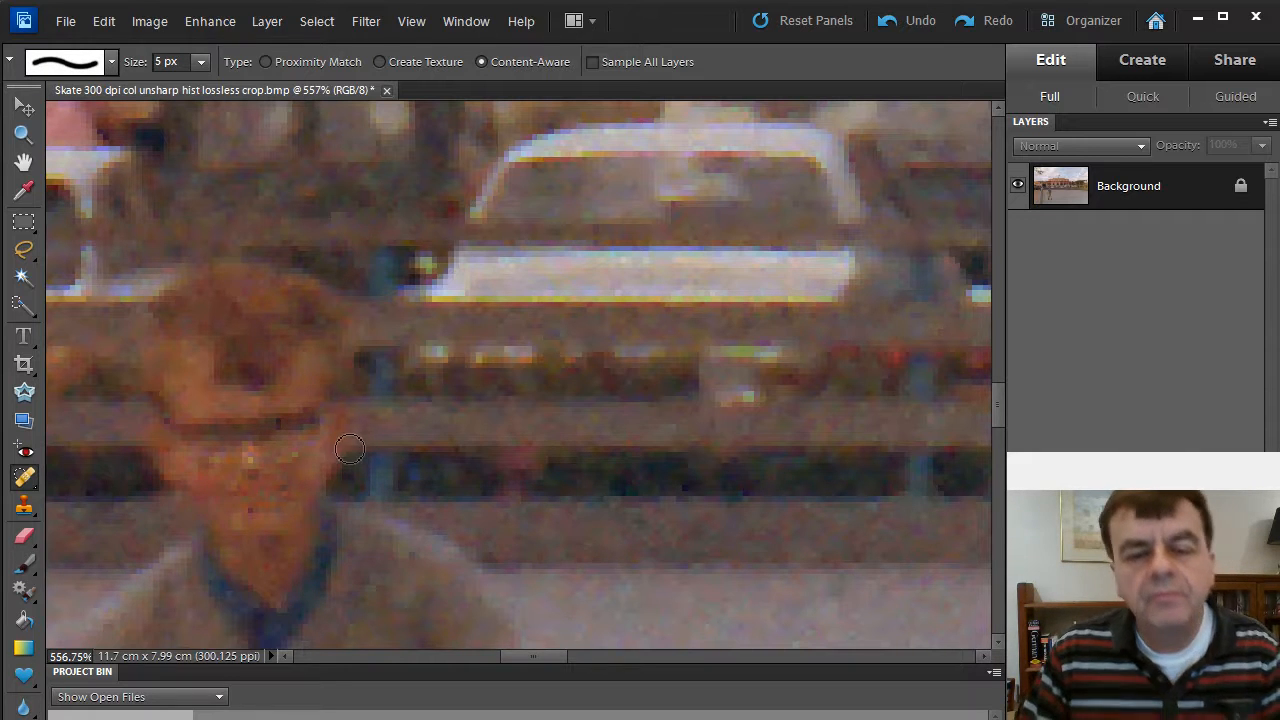
key(bracketleft)
scroll(381, 464, down, 5)
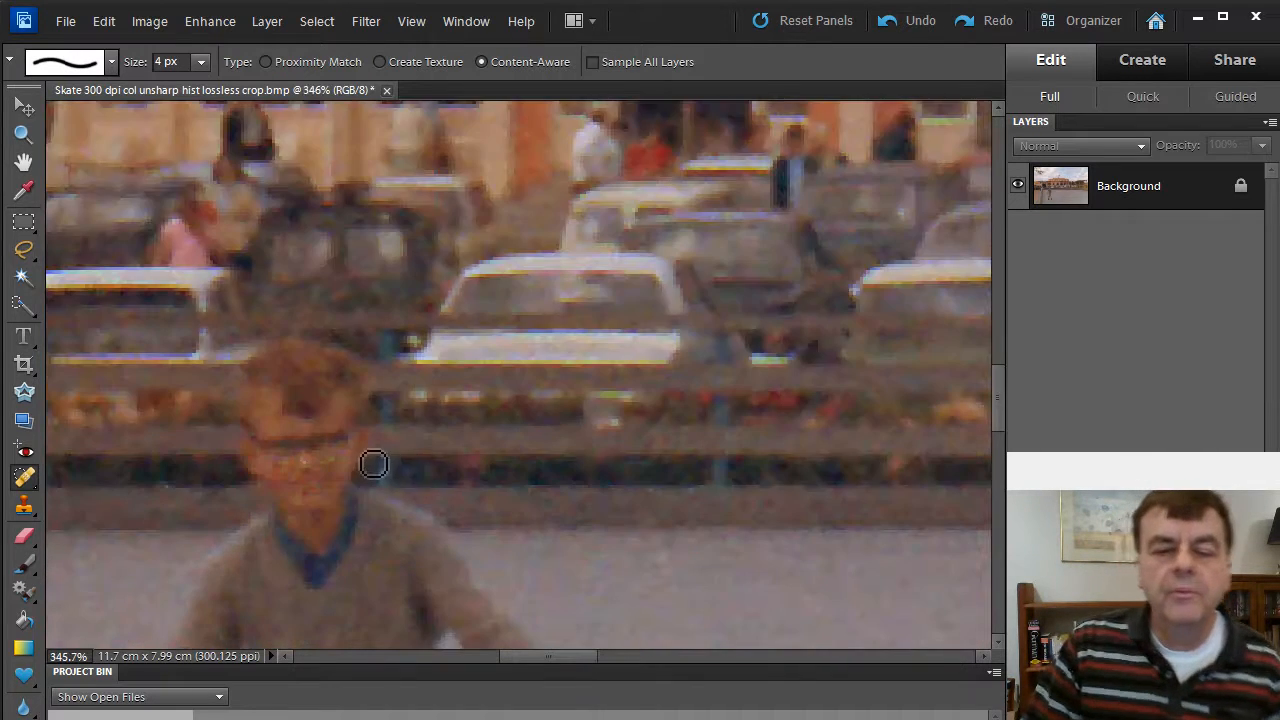
scroll(381, 464, down, 3)
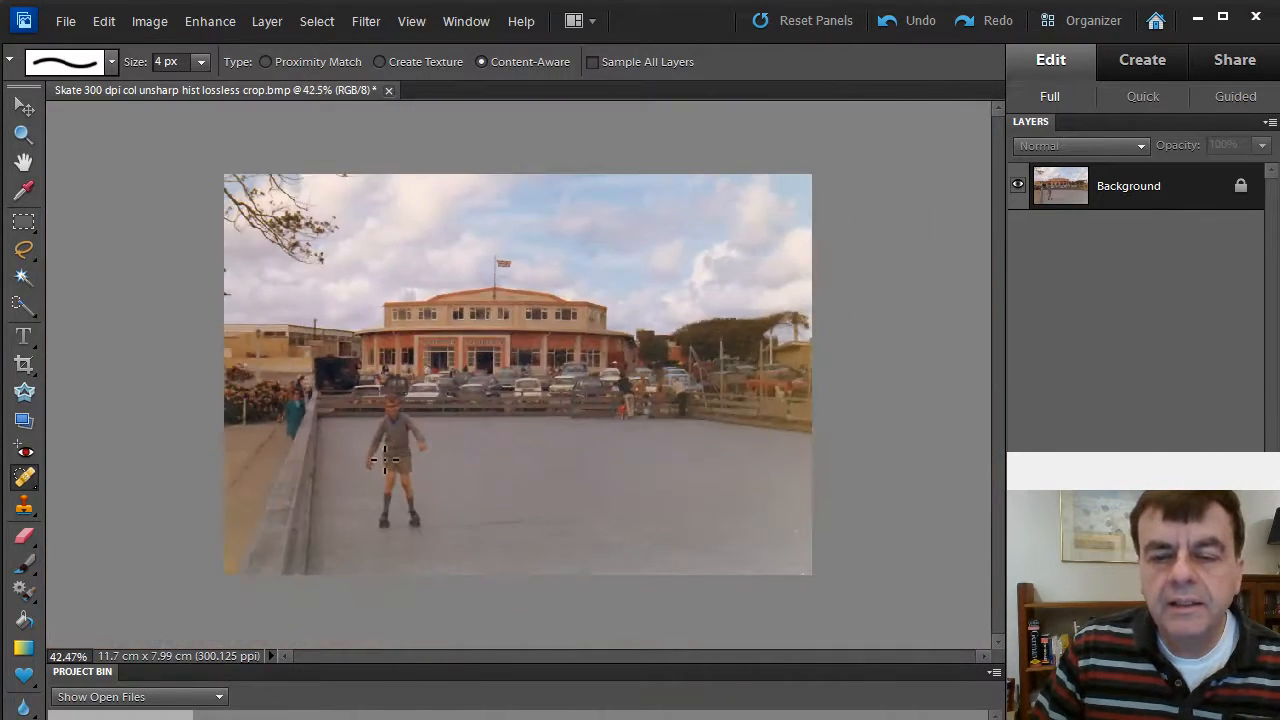